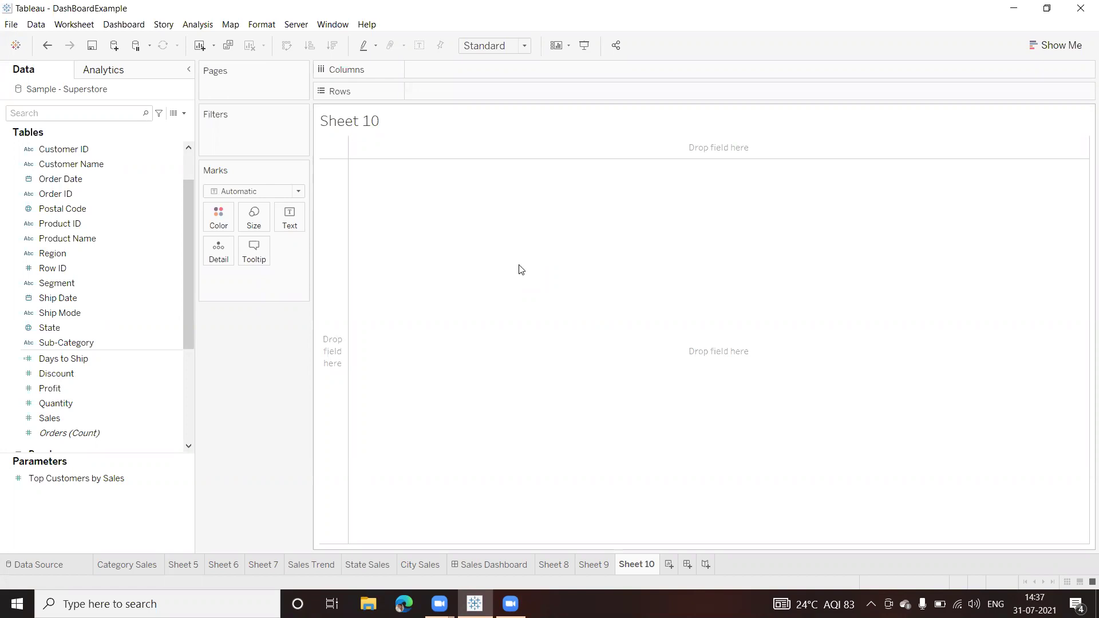
# Build a horizontal bar chart with Sub-Category on Rows and summed Sales on Columns
pyautogui.moveTo(48, 348); pyautogui.dragTo(447, 96)
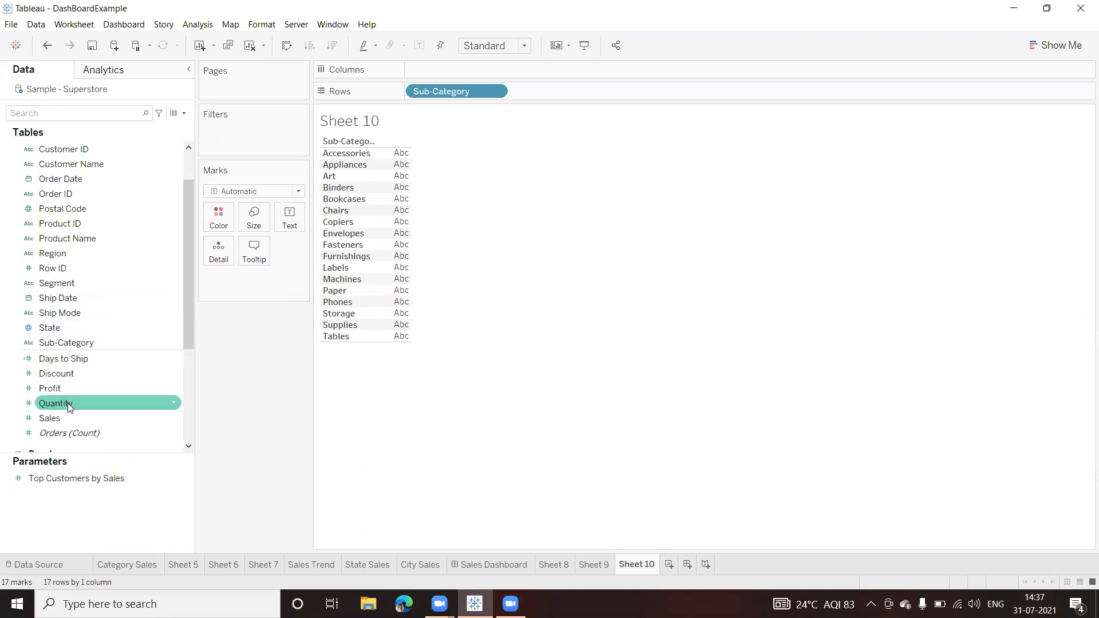
pyautogui.moveTo(55, 416); pyautogui.dragTo(429, 68)
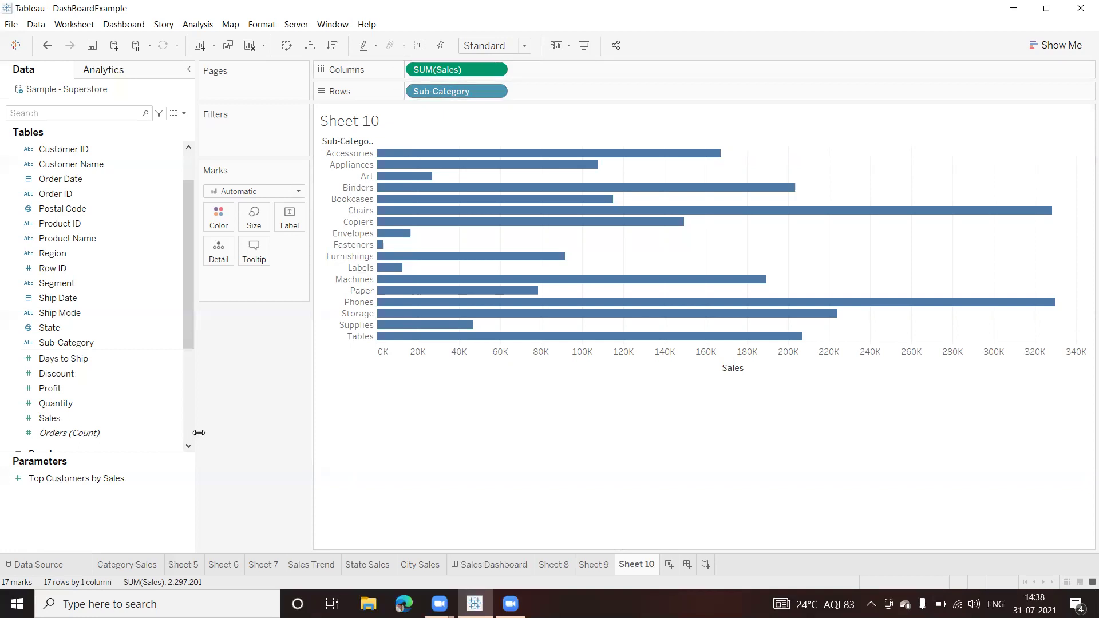
# Create a new parameter named "Sales/ Profit" with the String data type
pyautogui.click(185, 115)
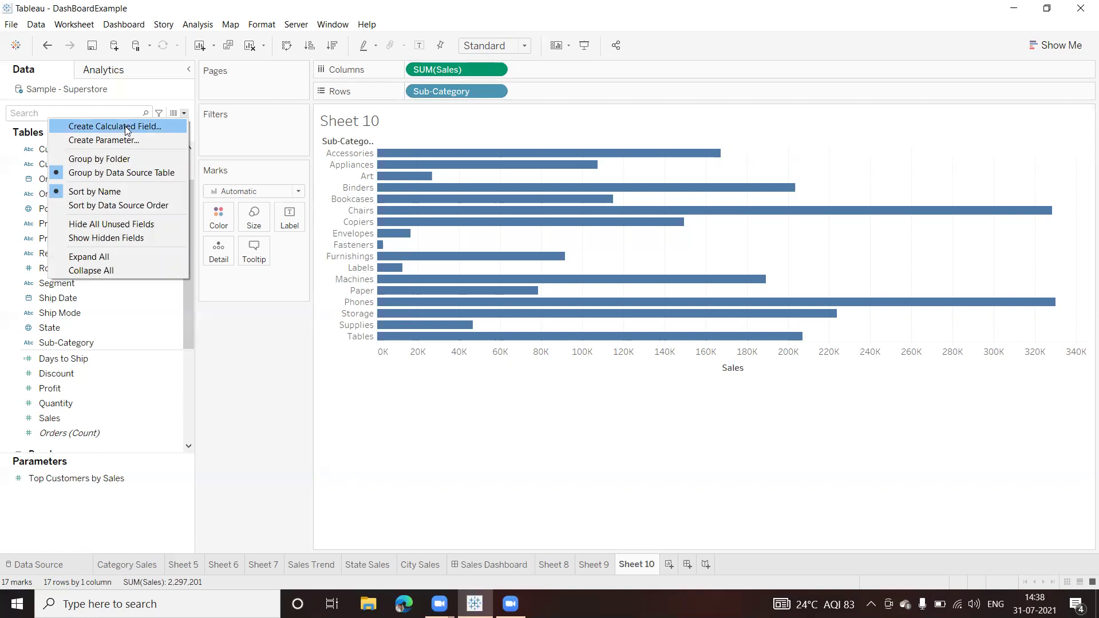
pyautogui.click(93, 140)
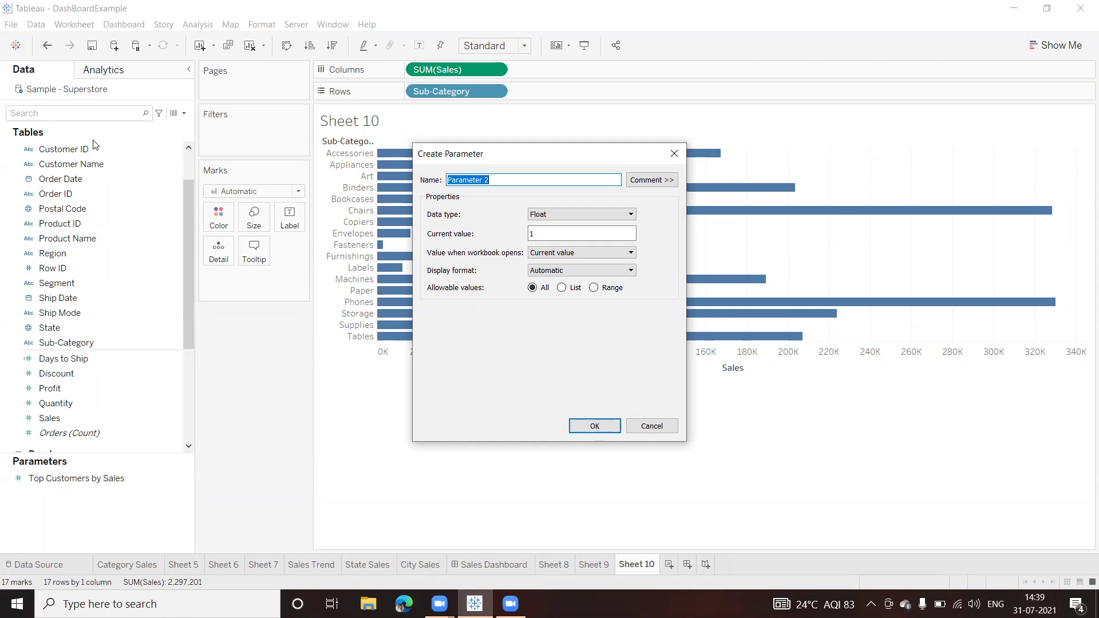
pyautogui.write('S')
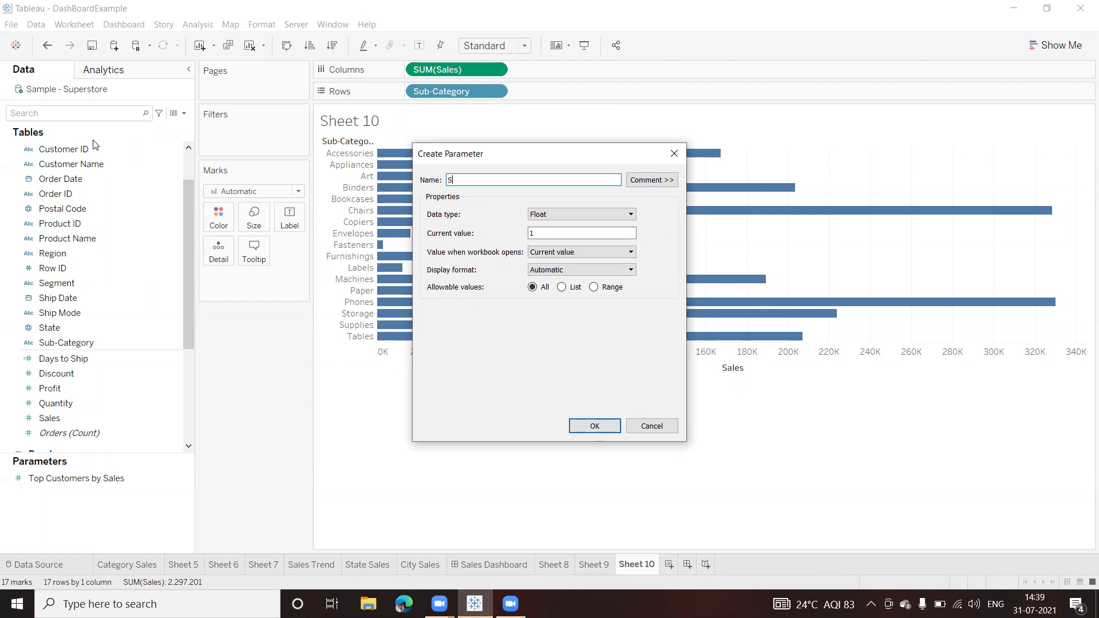
pyautogui.write('ales/ Profit')
pyautogui.click(593, 213)
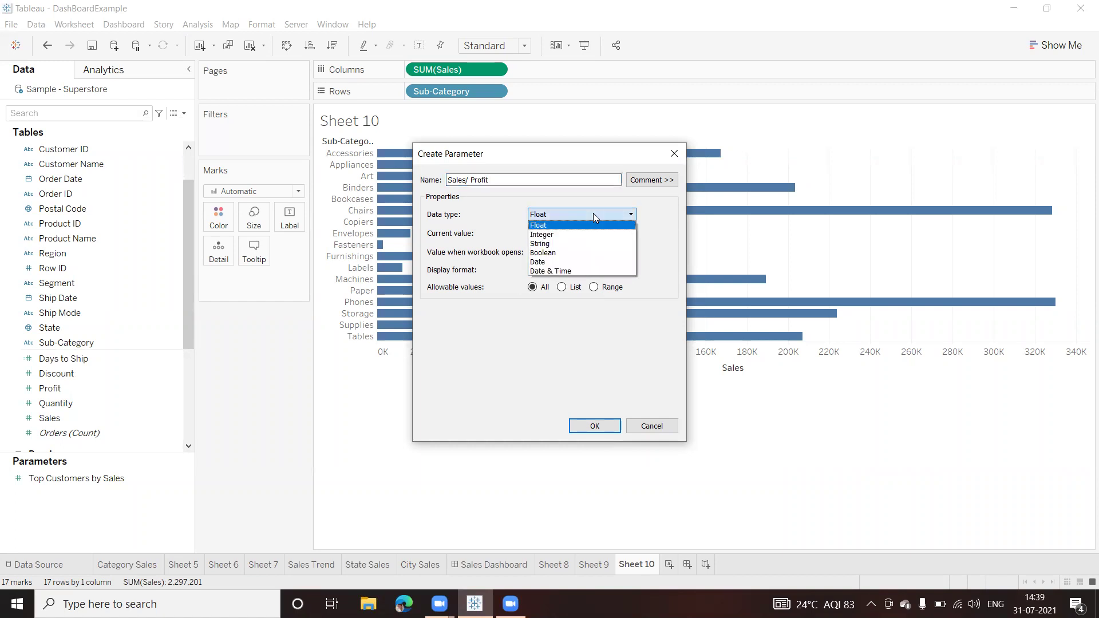
pyautogui.click(546, 243)
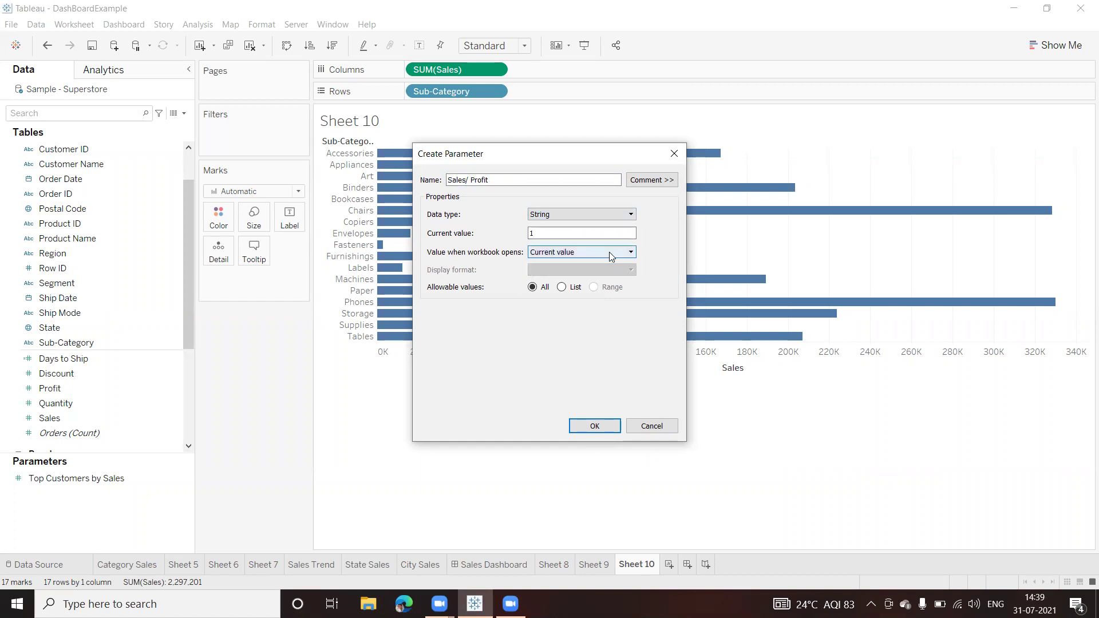
# Restrict the parameter's allowable values to a list containing Sales and Profit, and save the parameter
pyautogui.click(561, 287)
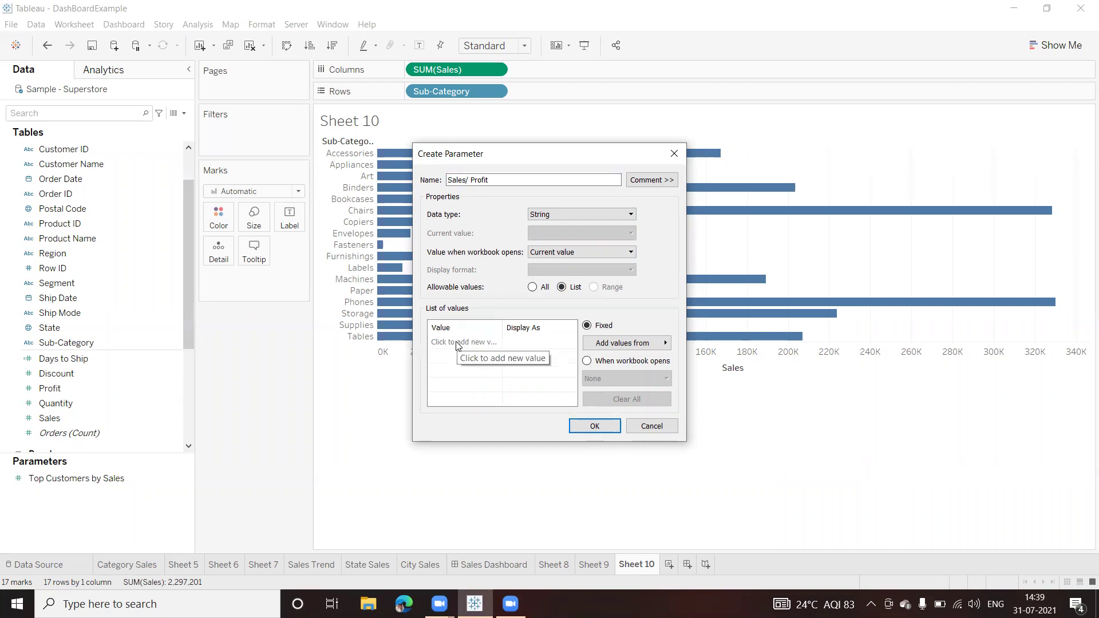
pyautogui.click(457, 342)
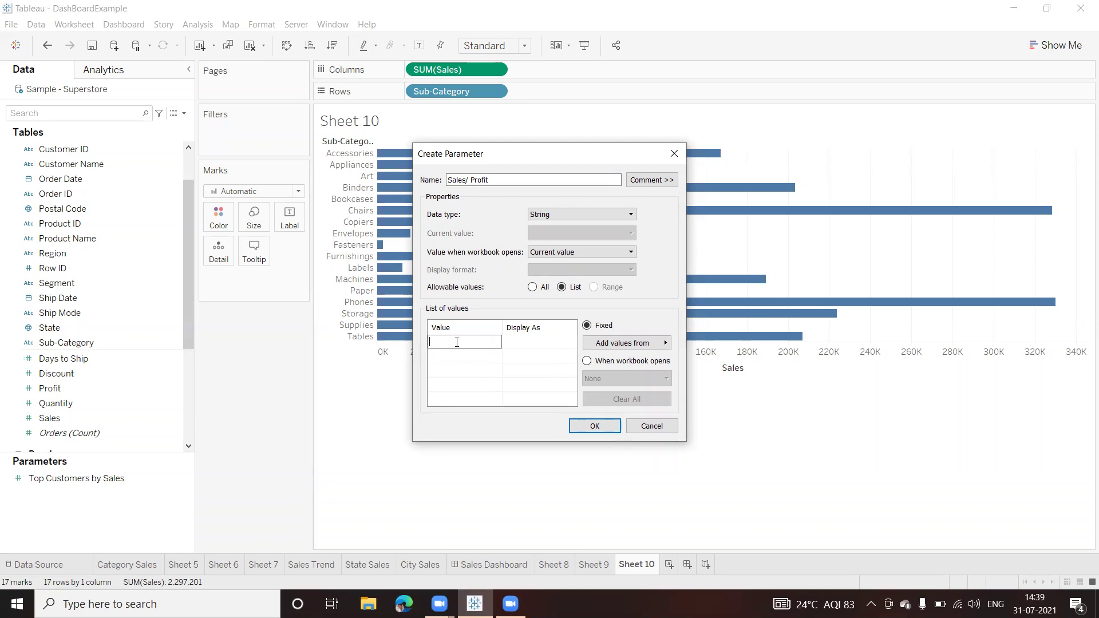
pyautogui.write('Sales')
pyautogui.click(452, 359)
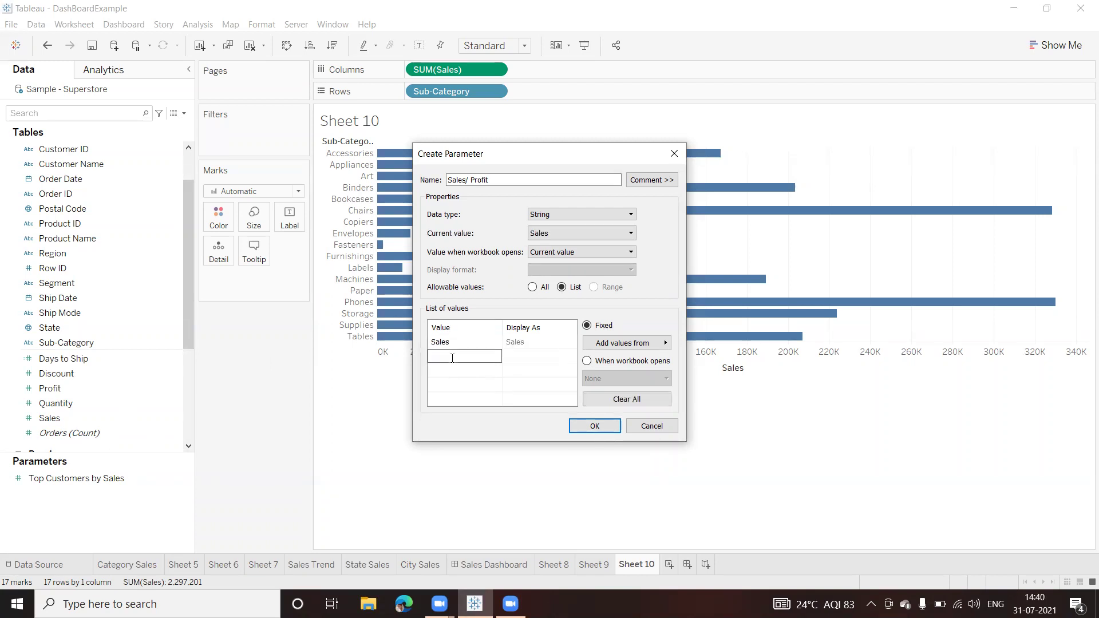
pyautogui.write('Profit')
pyautogui.click(595, 426)
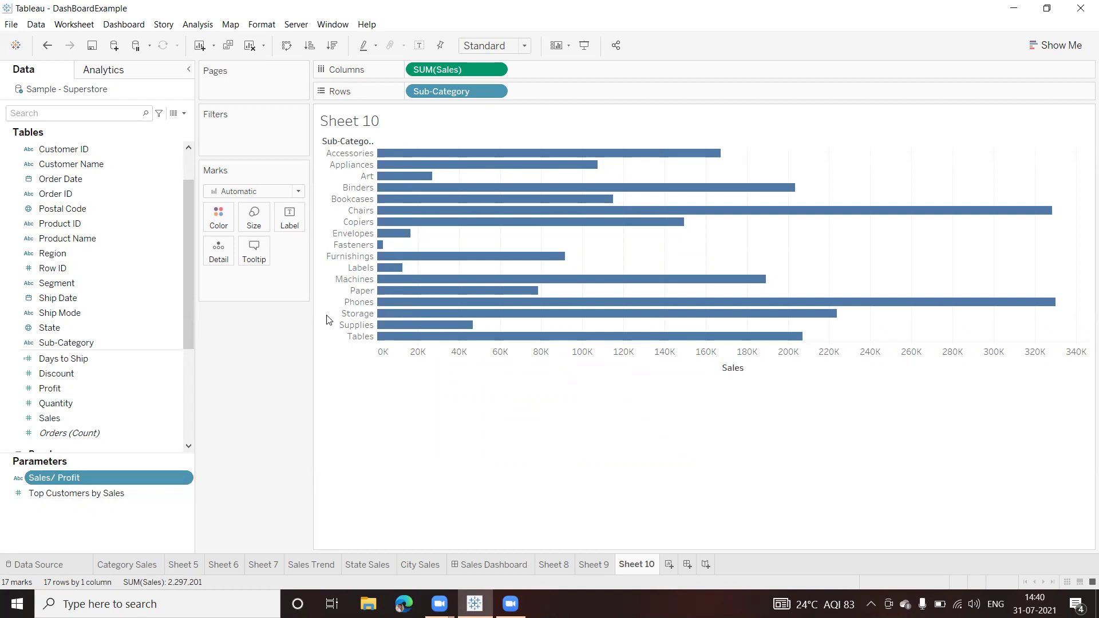
# Show the Sales/ Profit parameter control on the worksheet
pyautogui.click(560, 47)
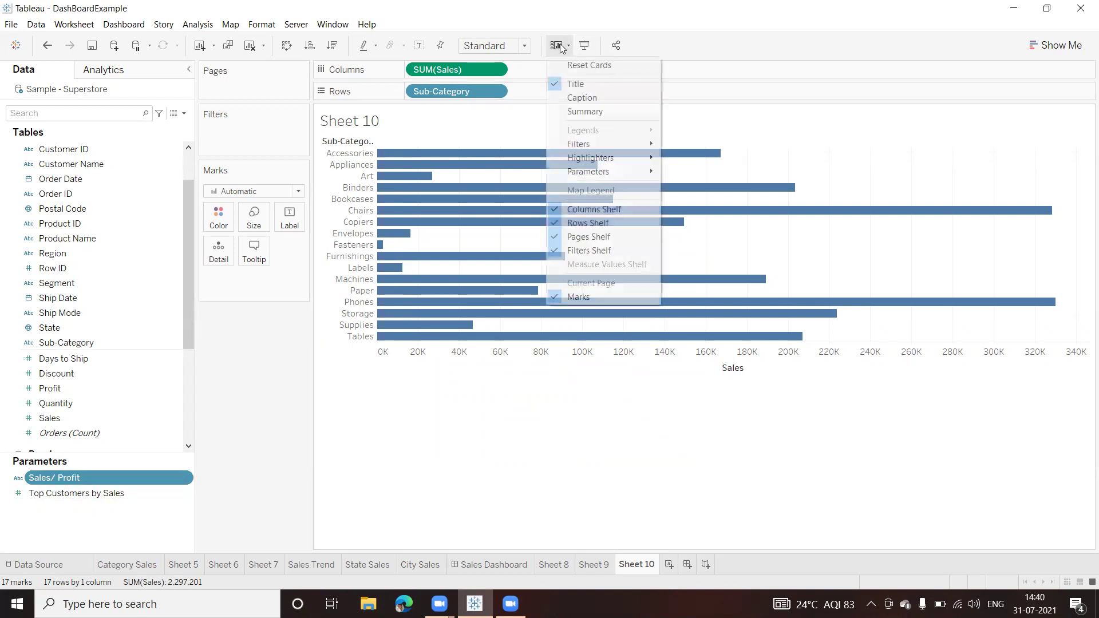
pyautogui.moveTo(641, 171)
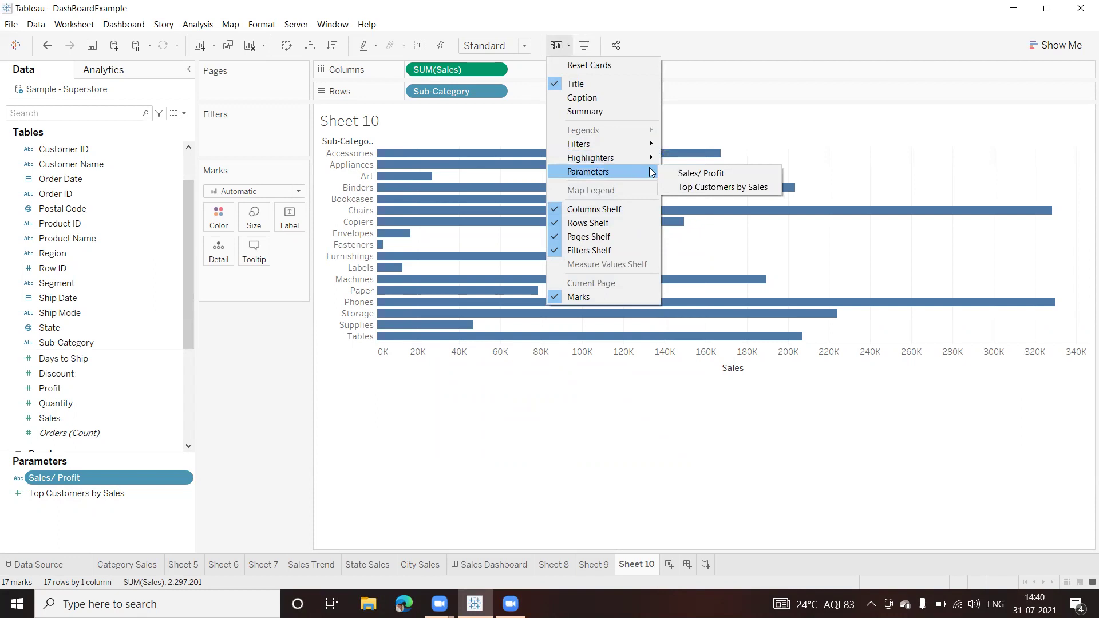
pyautogui.click(714, 175)
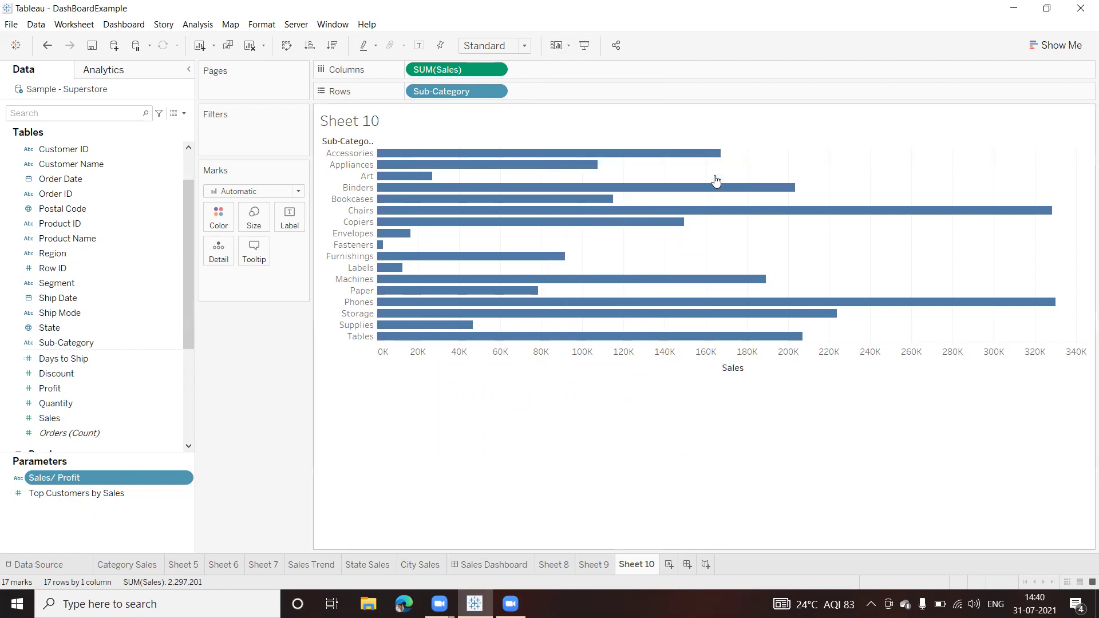
# Try the parameter control by switching it to Profit and back to Sales
pyautogui.click(1086, 132)
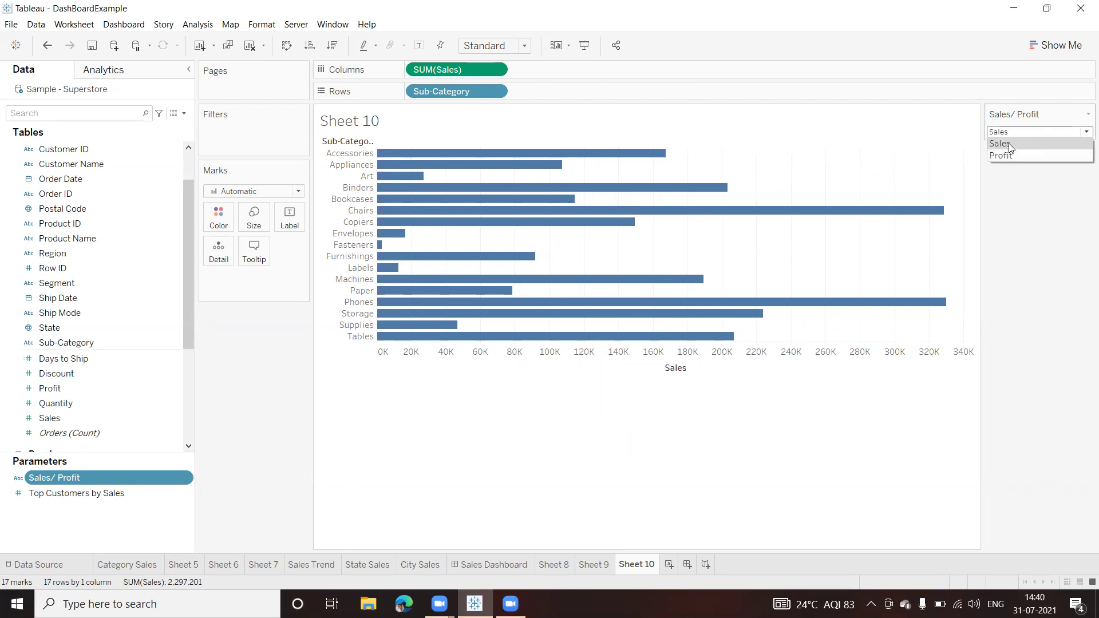
pyautogui.click(1008, 143)
pyautogui.click(1084, 132)
pyautogui.click(1015, 156)
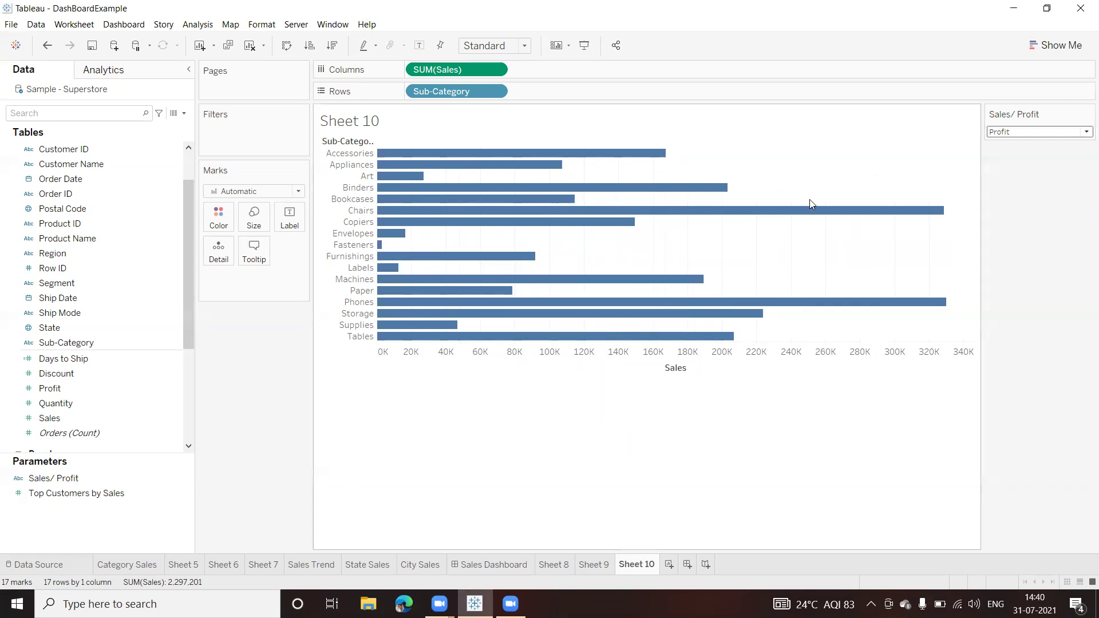
pyautogui.click(1084, 132)
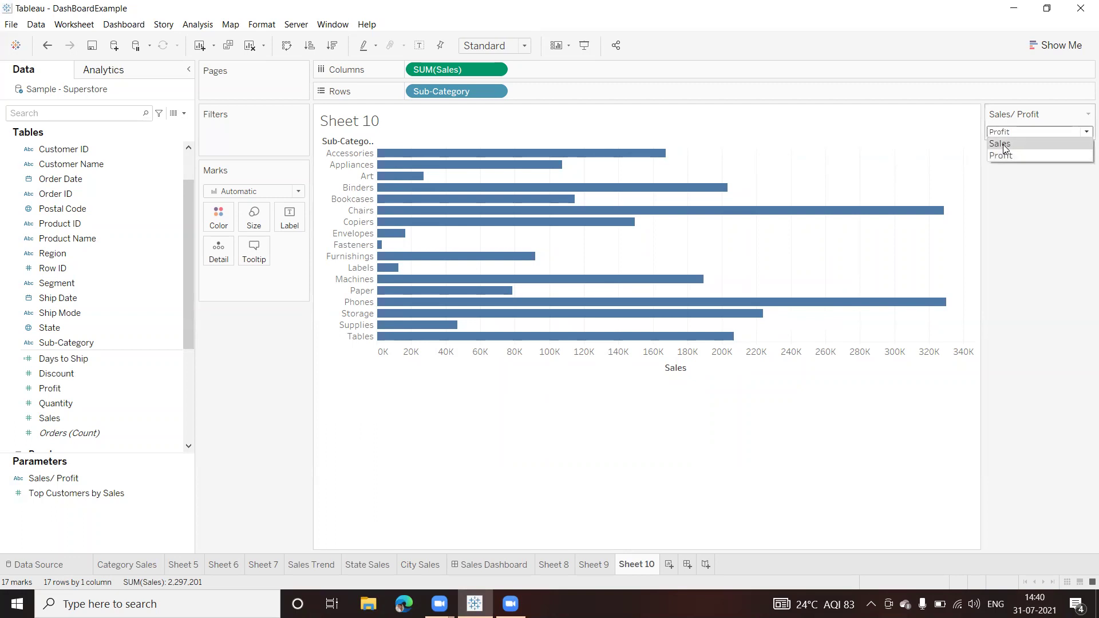
pyautogui.click(1005, 145)
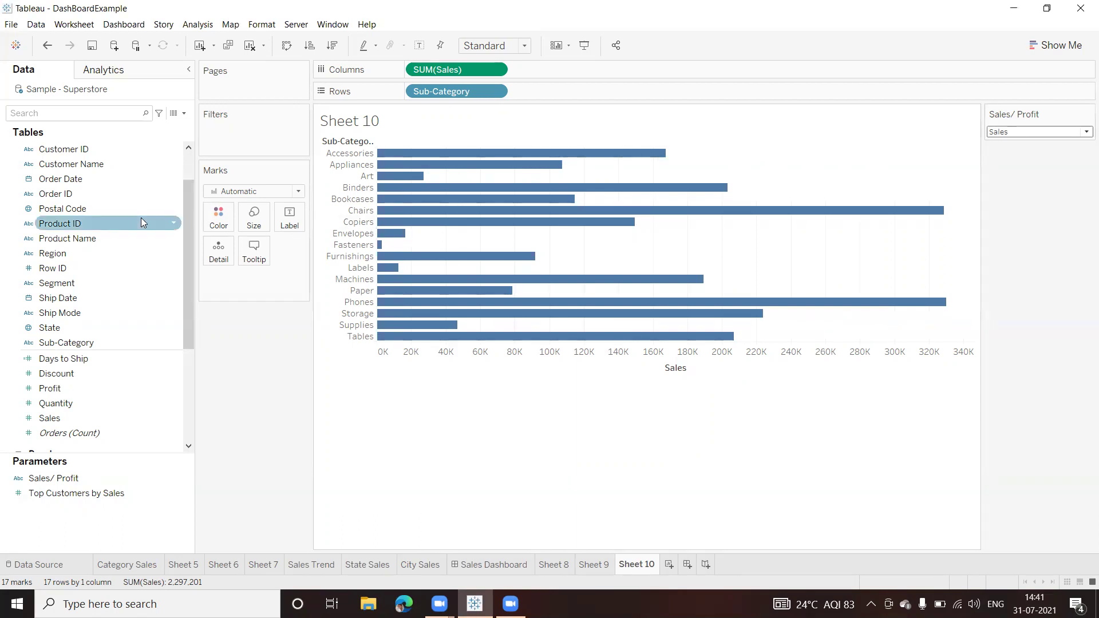
# Start a calculated field named SalesOrProfit and collapse the function reference in its editor
pyautogui.click(185, 114)
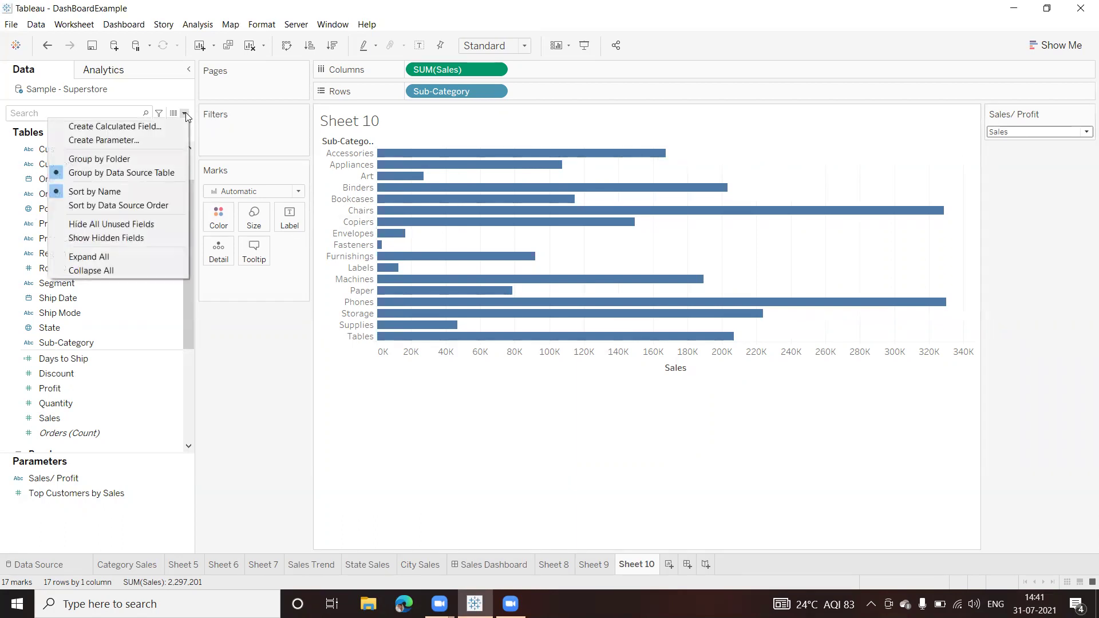
pyautogui.click(130, 126)
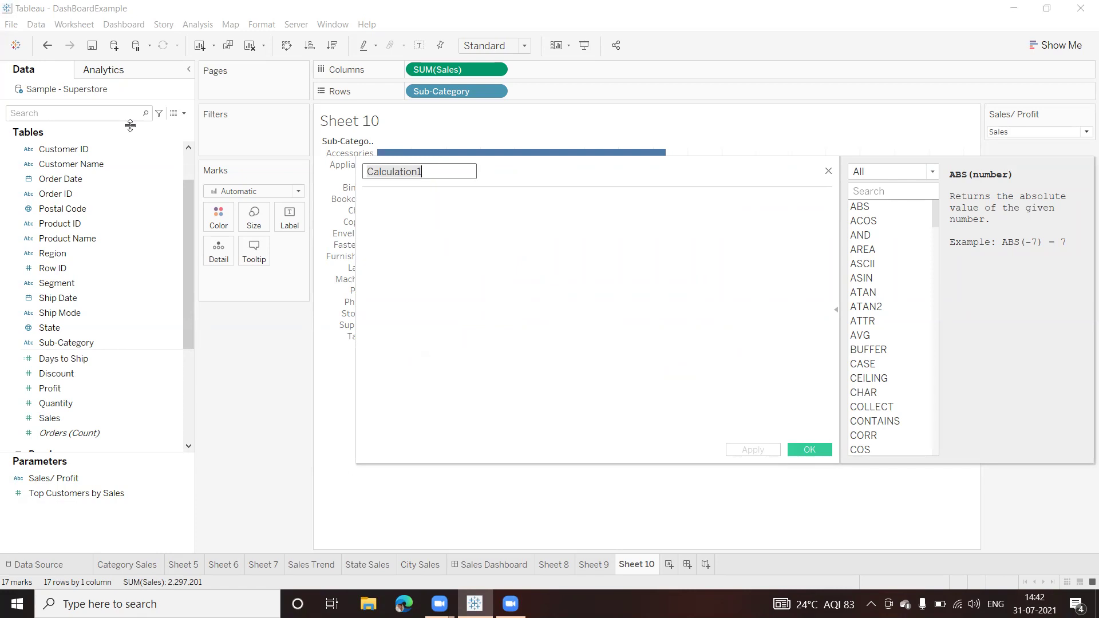
pyautogui.write('Sales')
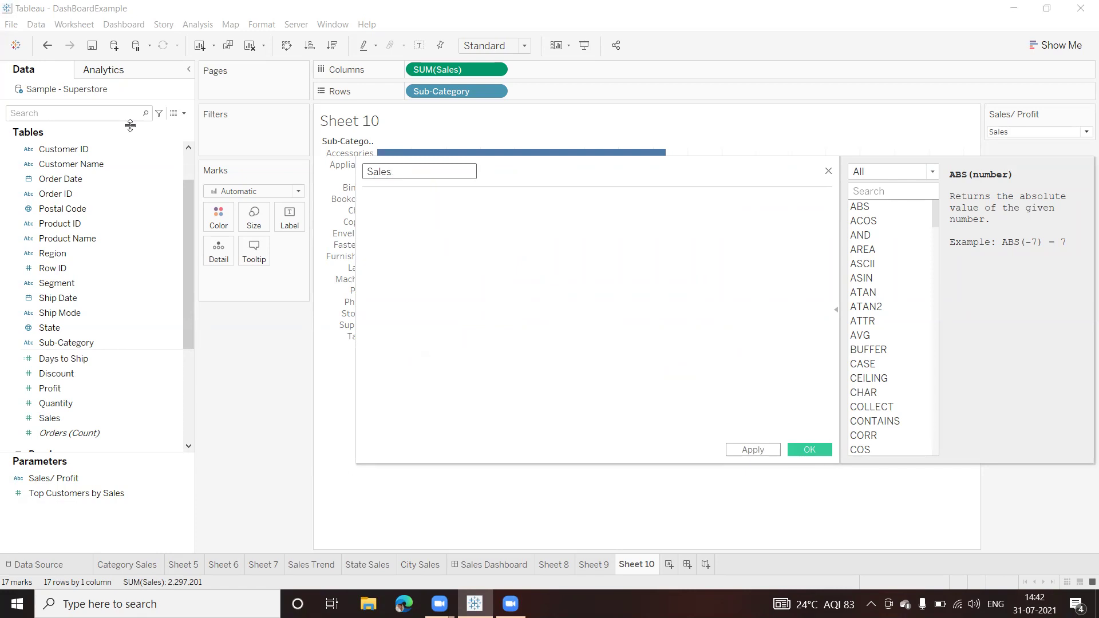
pyautogui.write('OrProfit')
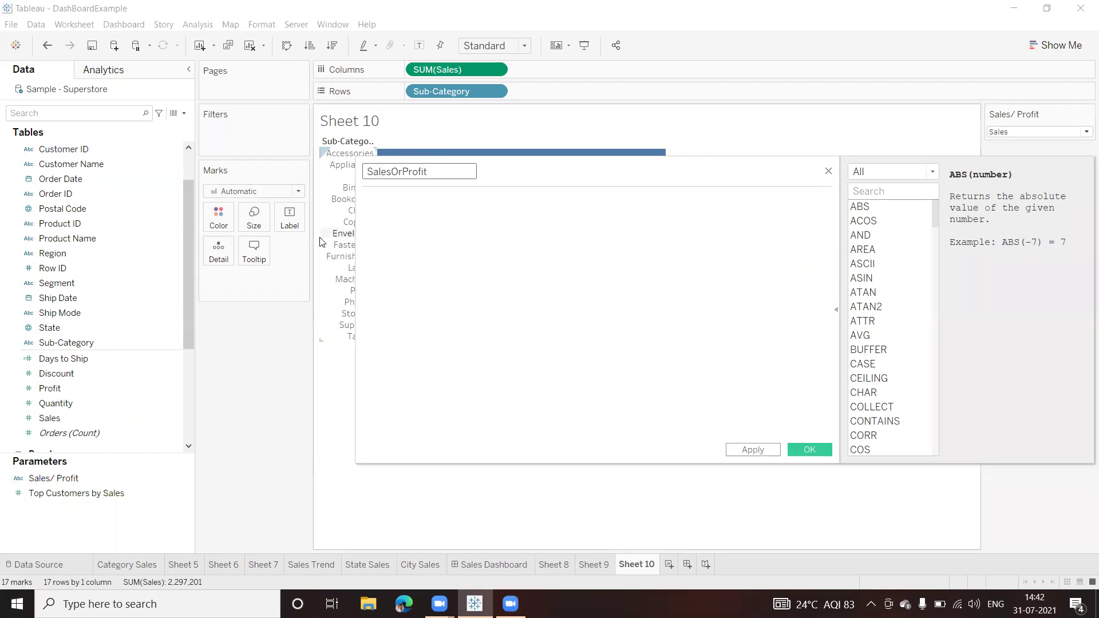
pyautogui.click(414, 202)
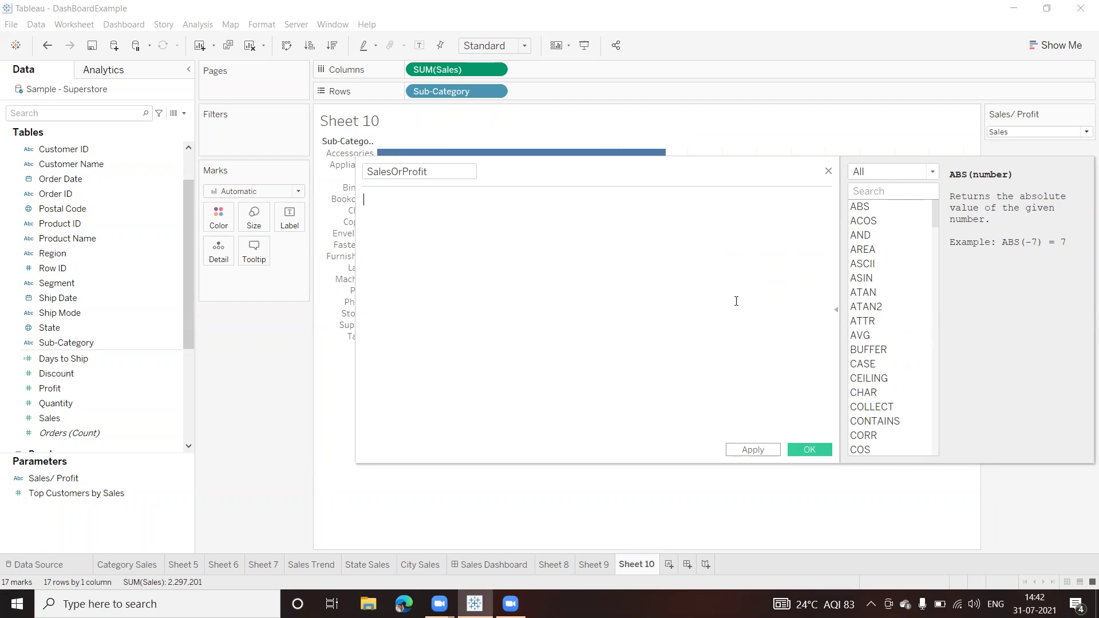
pyautogui.click(836, 312)
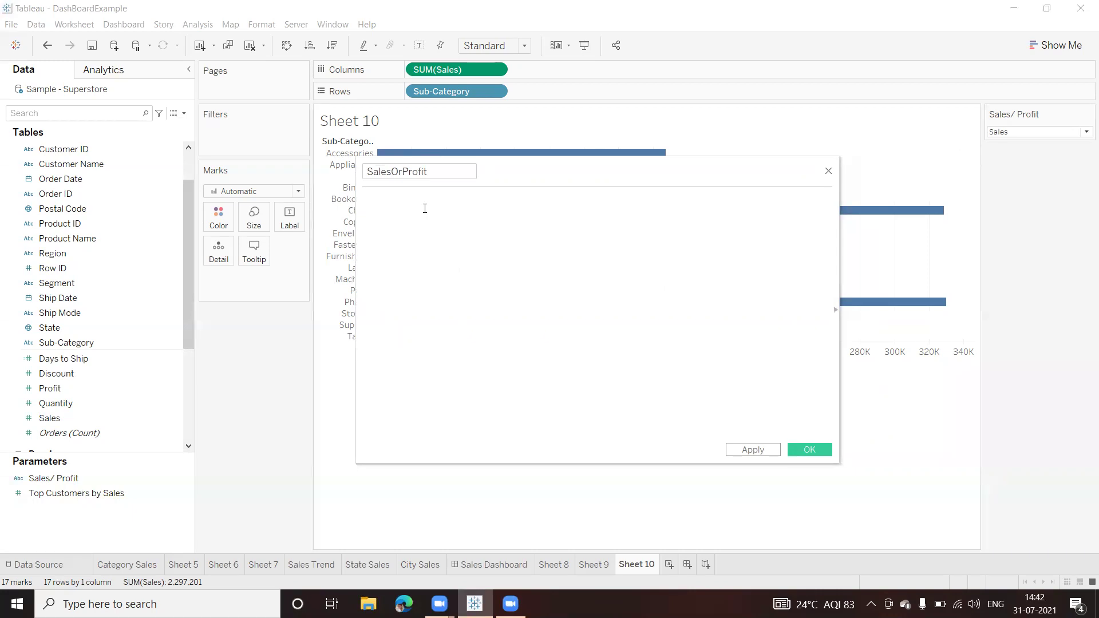
# Enter a CASE expression on the [Sales/ Profit] parameter, closed by END with blank lines left between
pyautogui.write('cas')
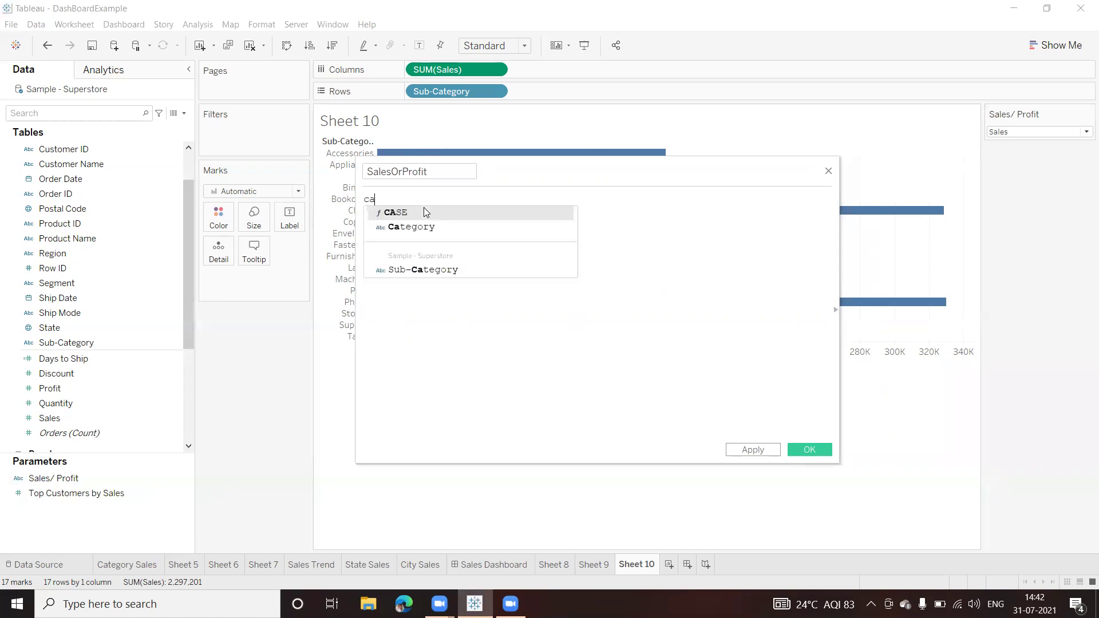
pyautogui.click(395, 213)
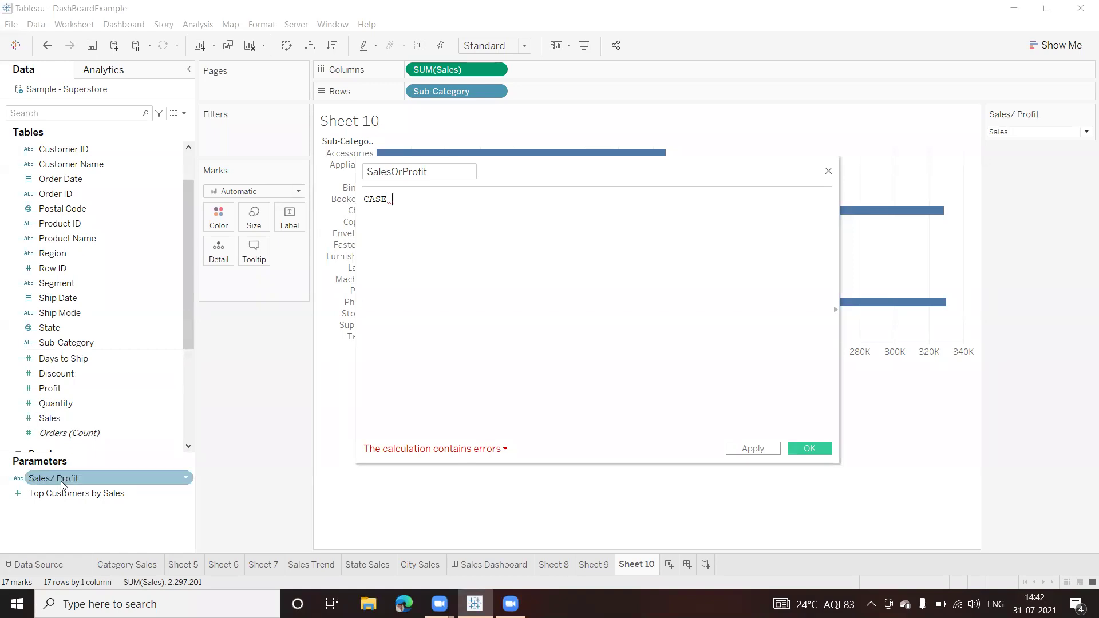
pyautogui.moveTo(61, 478); pyautogui.dragTo(482, 209)
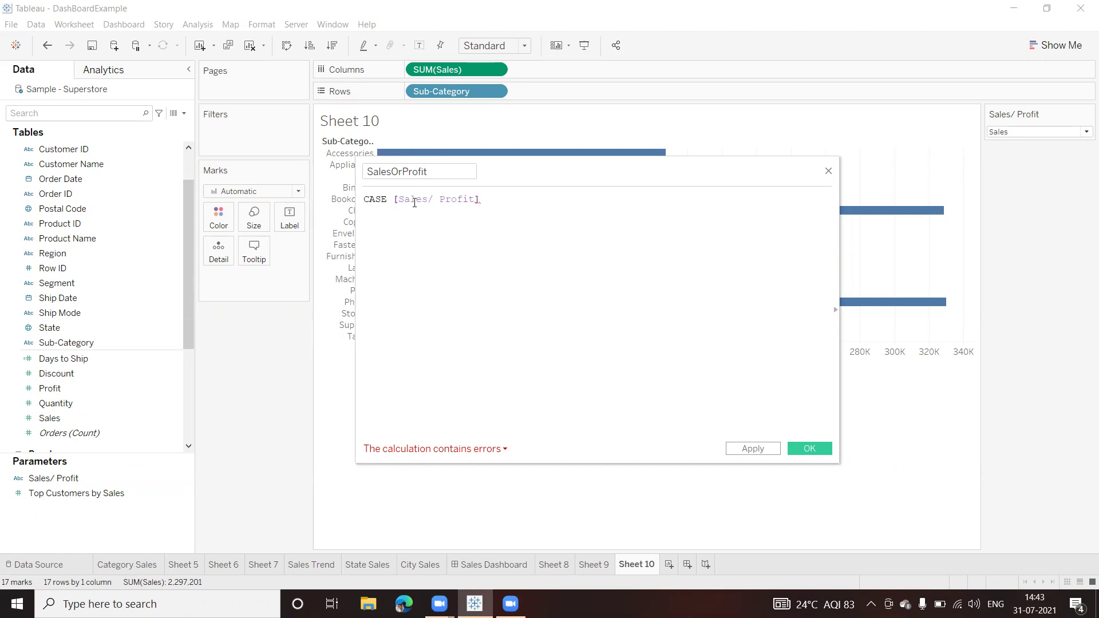
pyautogui.press('Return')
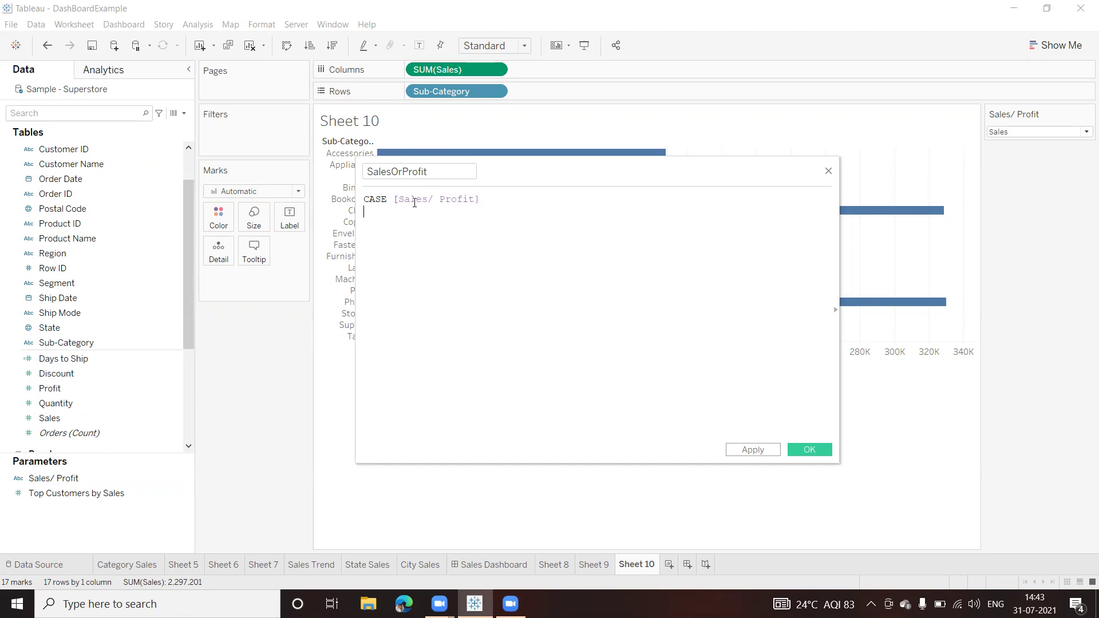
pyautogui.press('Return')
pyautogui.write('en')
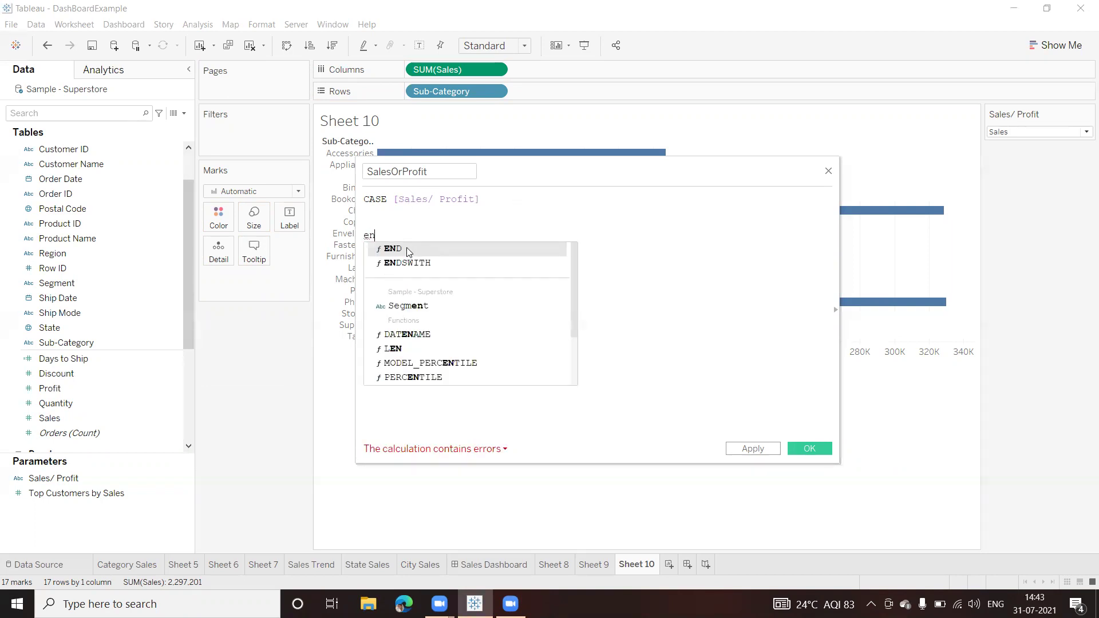
pyautogui.click(398, 250)
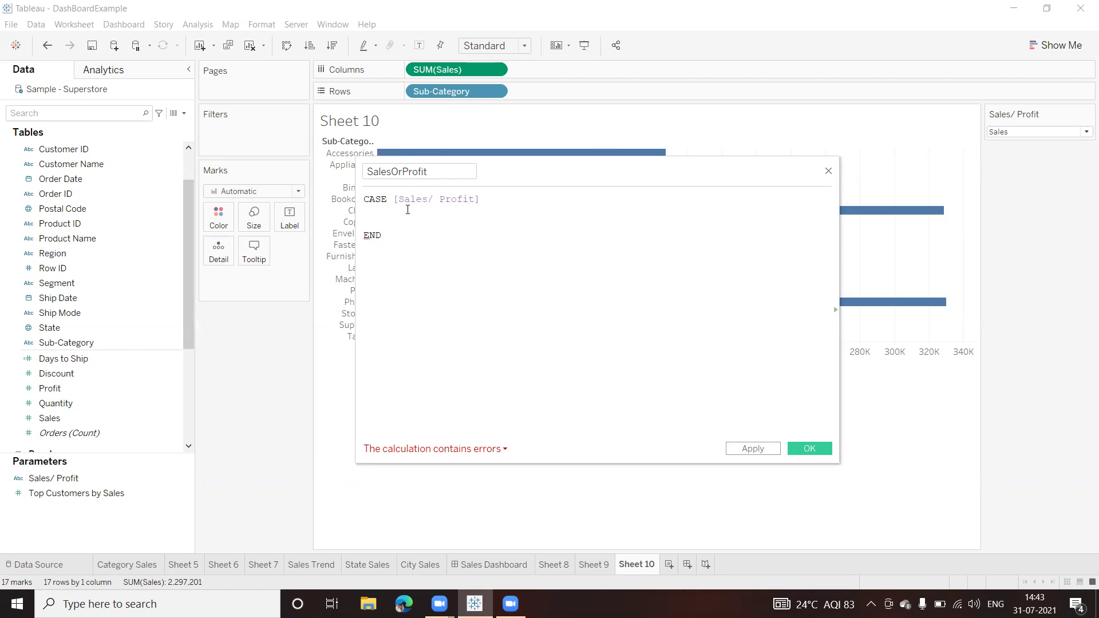
# Add the branch WHEN "Sales" THEN [Sales] to the CASE expression, followed by a new line
pyautogui.write('whe')
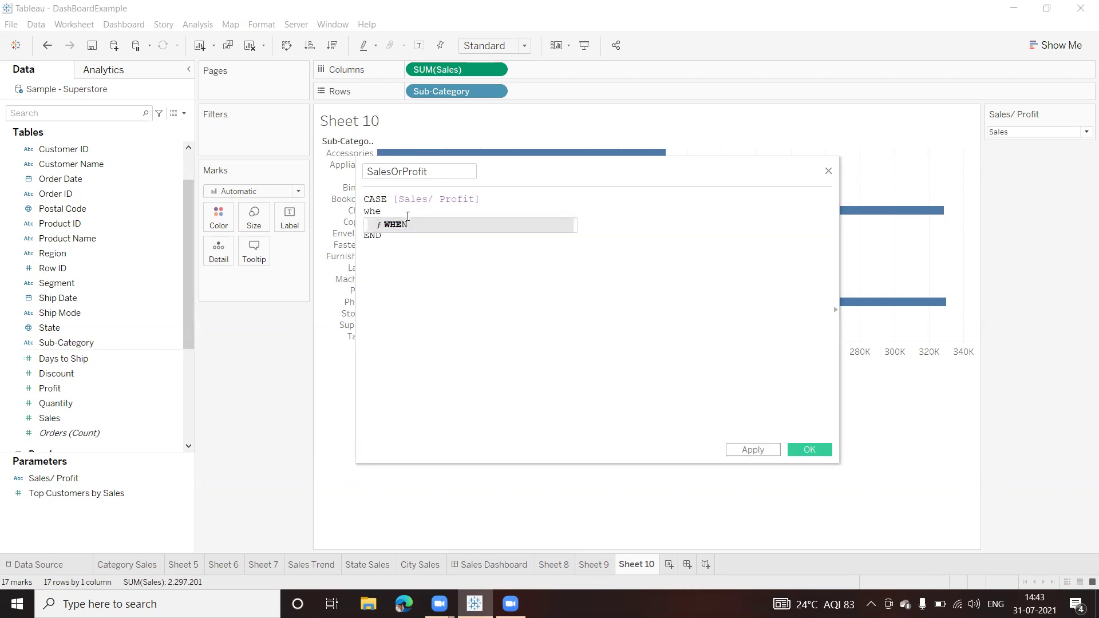
pyautogui.press('Return')
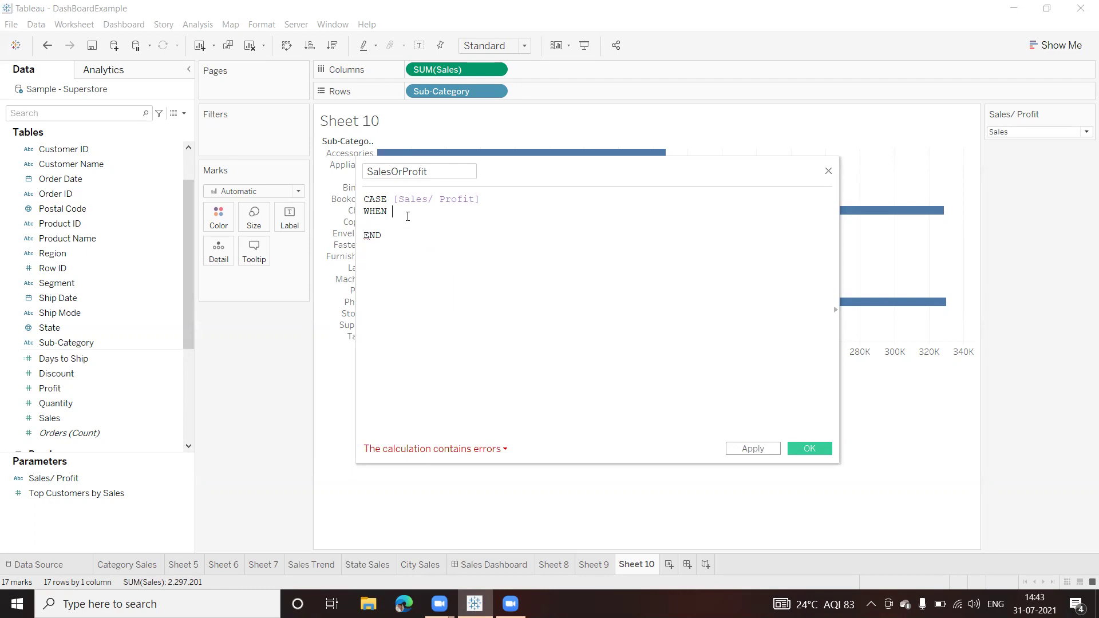
pyautogui.write('"Sales')
pyautogui.write('" th')
pyautogui.write('en')
pyautogui.press('Return')
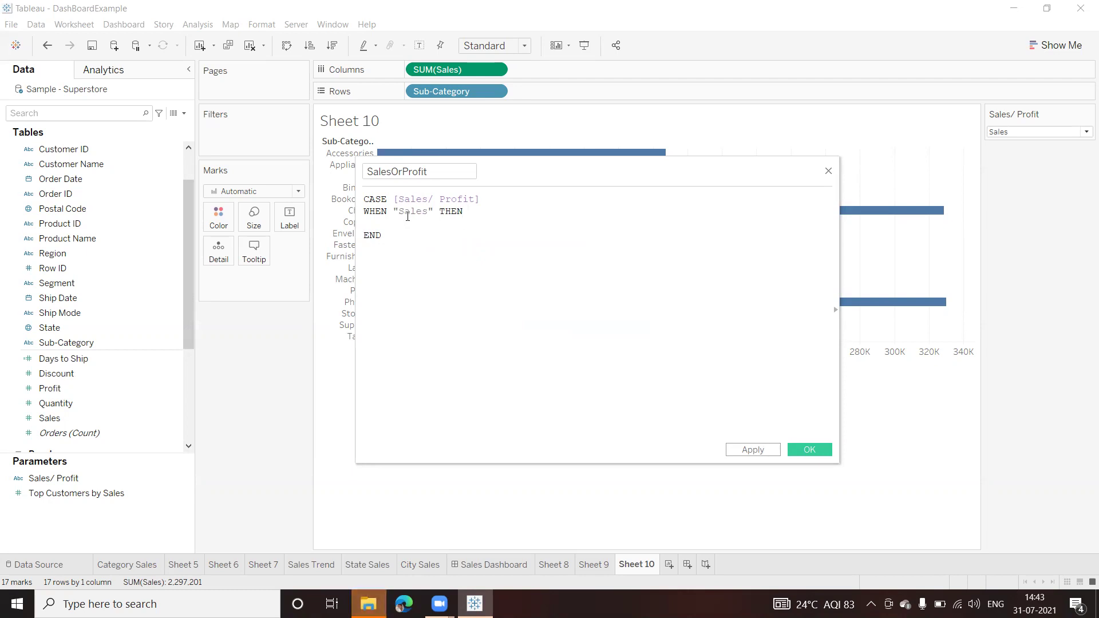
pyautogui.moveTo(56, 417); pyautogui.dragTo(465, 221)
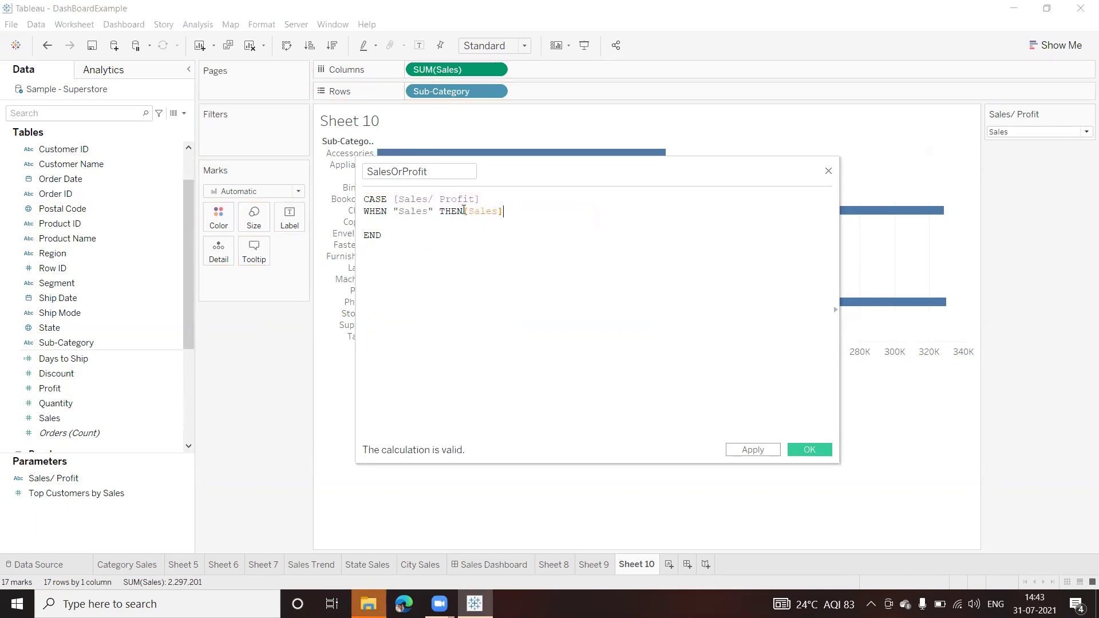
pyautogui.click(464, 212)
pyautogui.press('Return')
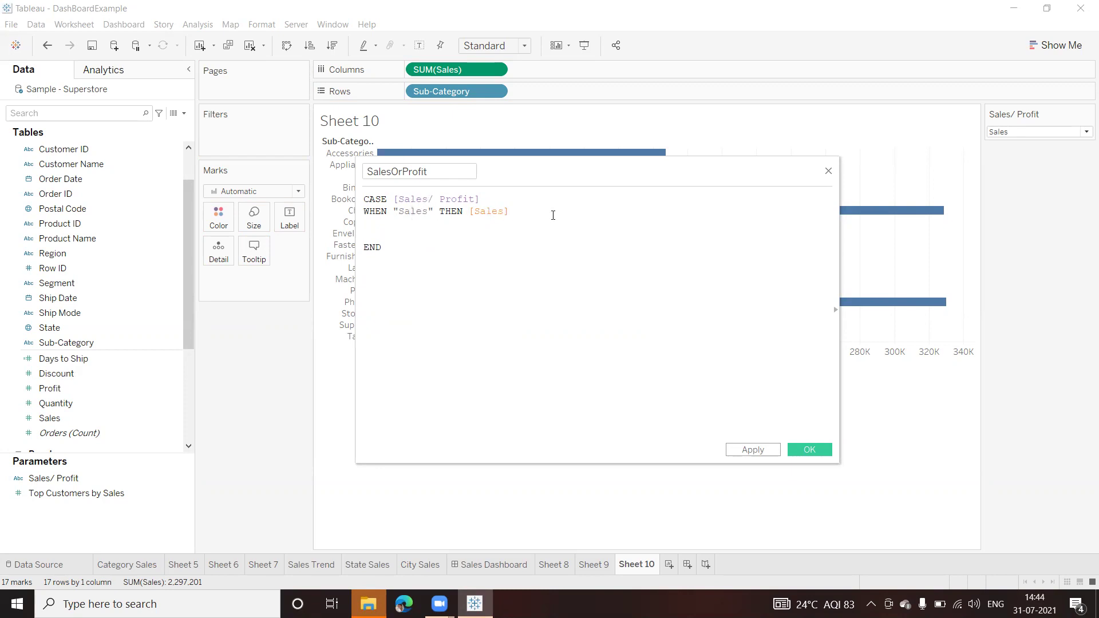
# Add the branch WHEN "Profit" THEN [Profit] to the CASE expression and save the SalesOrProfit calculated field
pyautogui.write('WHEN "Profit" t')
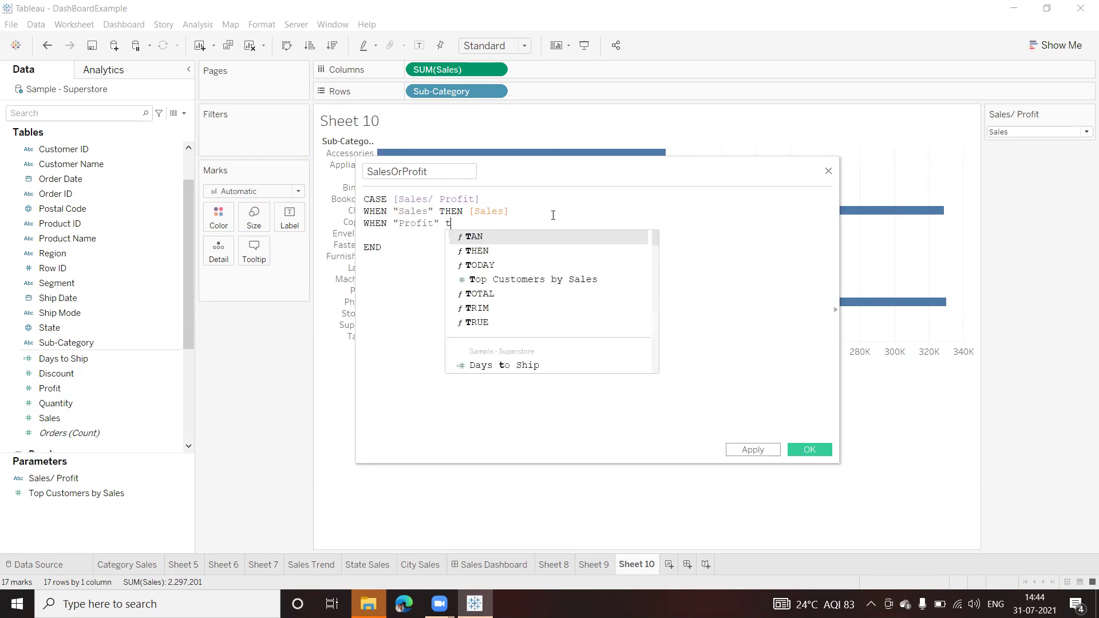
pyautogui.press('Down')
pyautogui.press('Return')
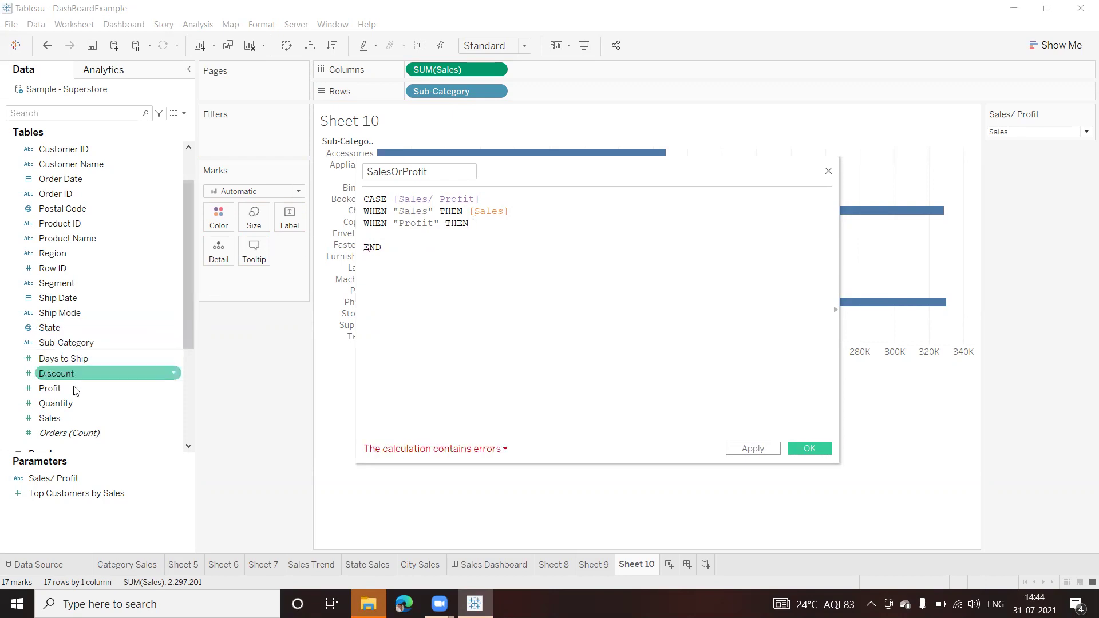
pyautogui.moveTo(60, 389); pyautogui.dragTo(495, 236)
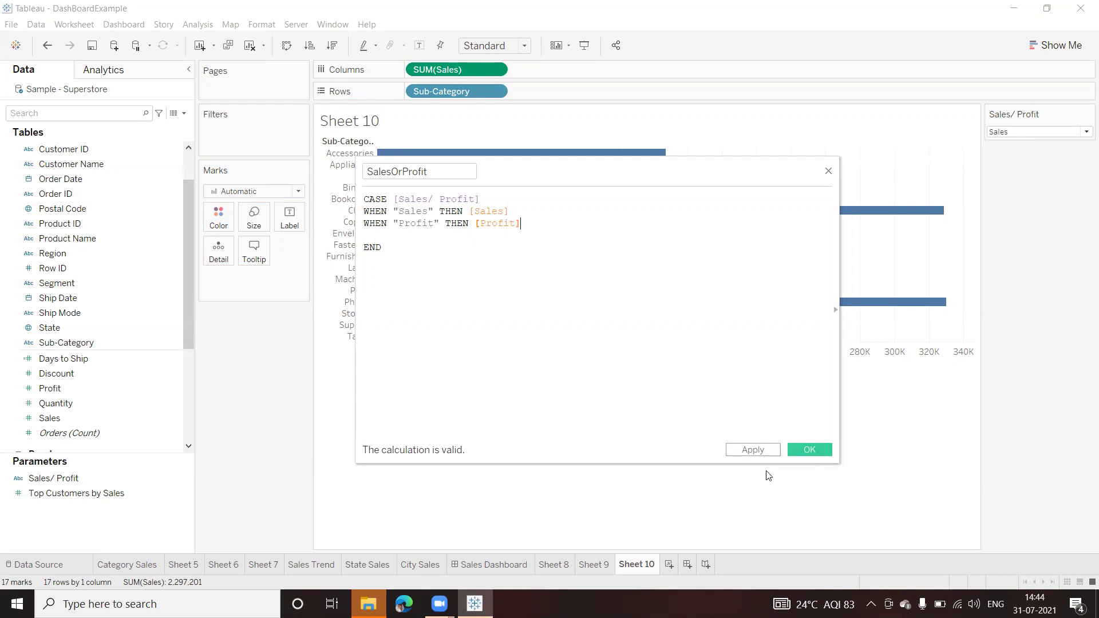
pyautogui.click(815, 451)
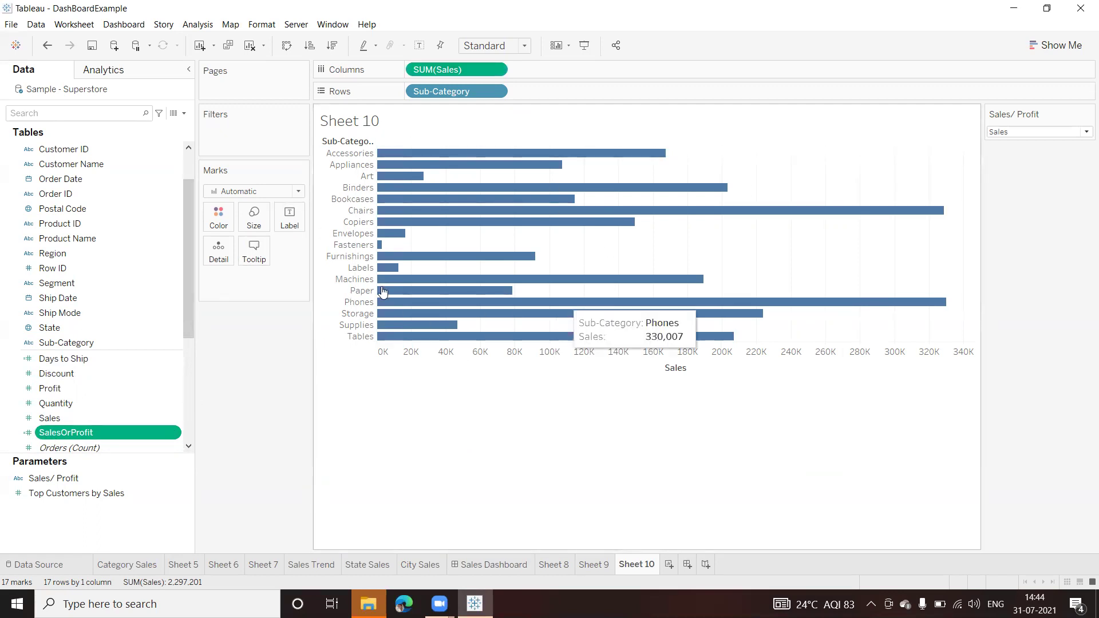
# Switch the Sales/ Profit parameter to Profit and back to Sales while the chart still uses SUM(Sales)
pyautogui.click(1085, 132)
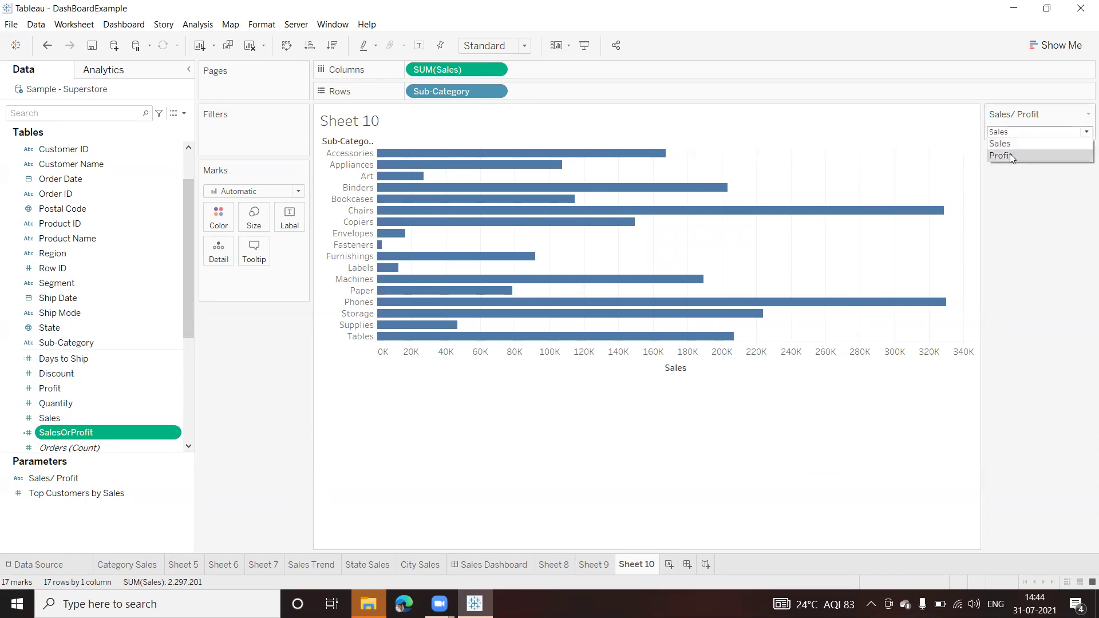
pyautogui.click(1009, 154)
pyautogui.click(1081, 134)
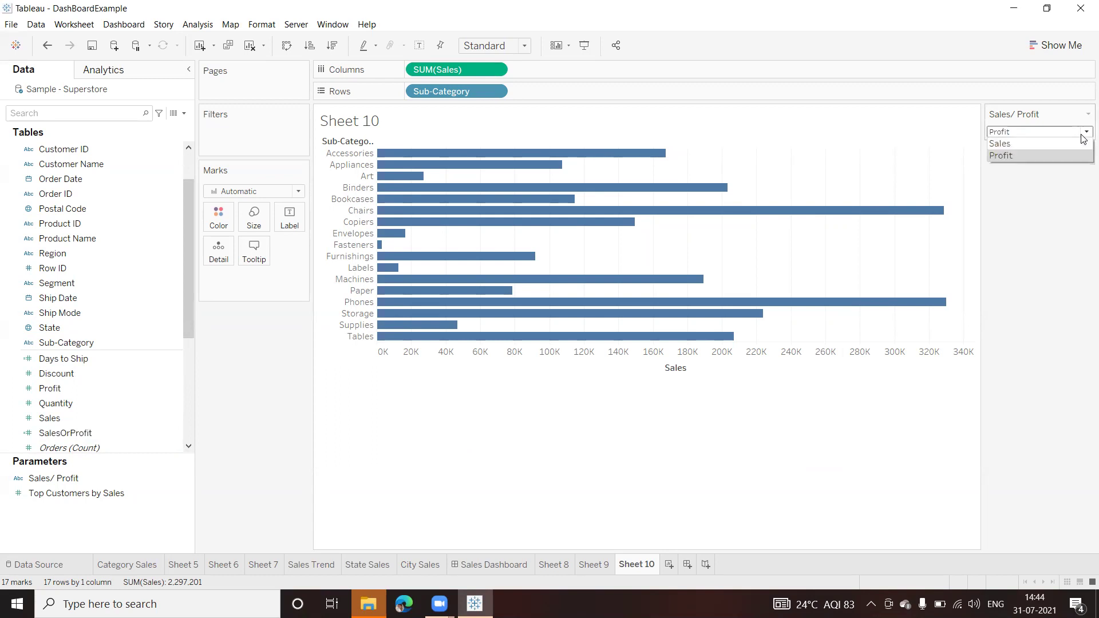
pyautogui.click(1034, 143)
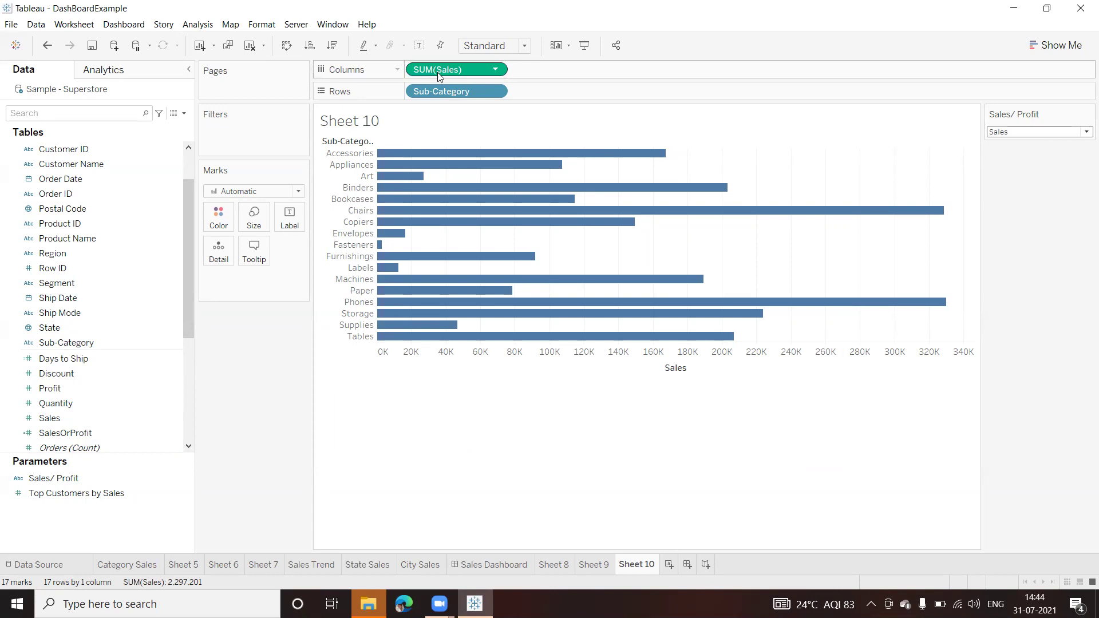
# Replace SUM(Sales) on Columns with the SalesOrProfit field and set the Sales/ Profit parameter to Profit
pyautogui.moveTo(469, 70); pyautogui.dragTo(262, 366)
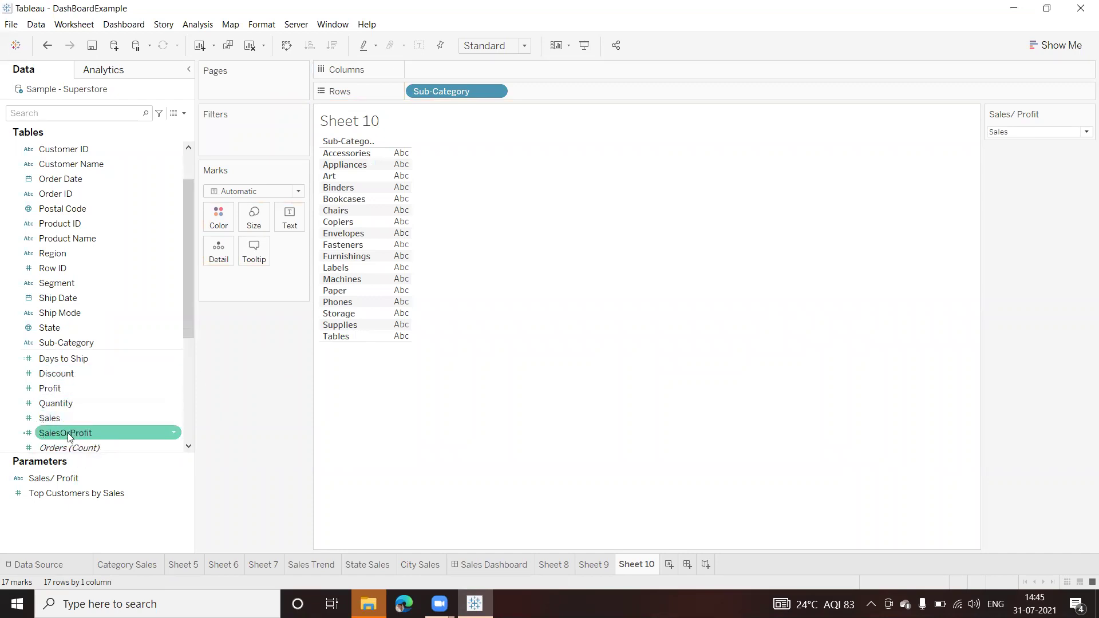
pyautogui.moveTo(68, 436); pyautogui.dragTo(462, 70)
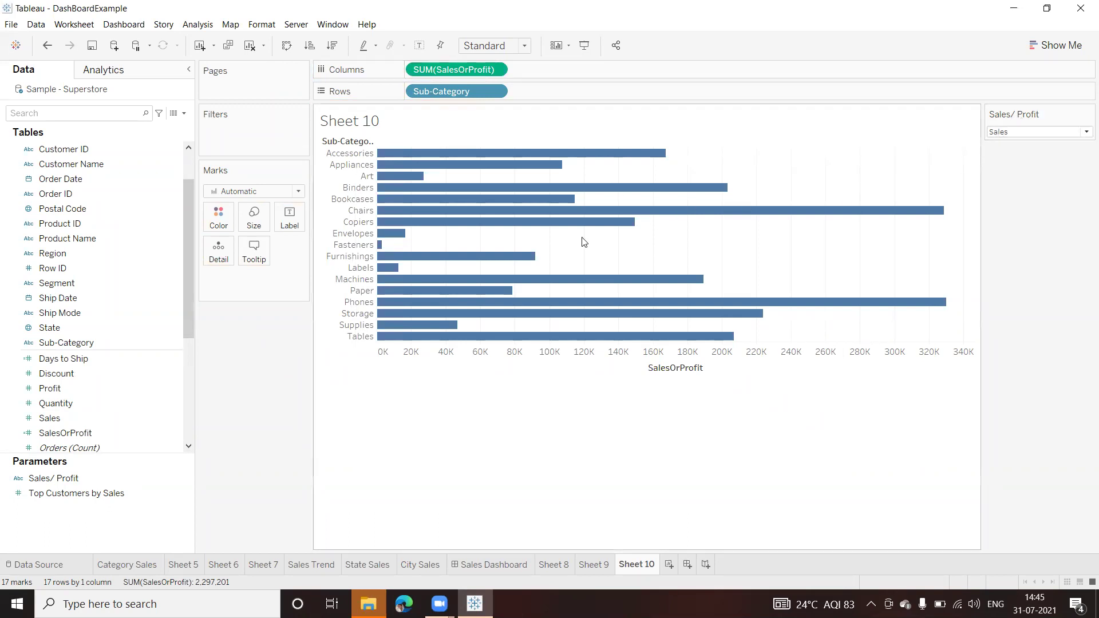
pyautogui.click(1084, 134)
pyautogui.click(1004, 157)
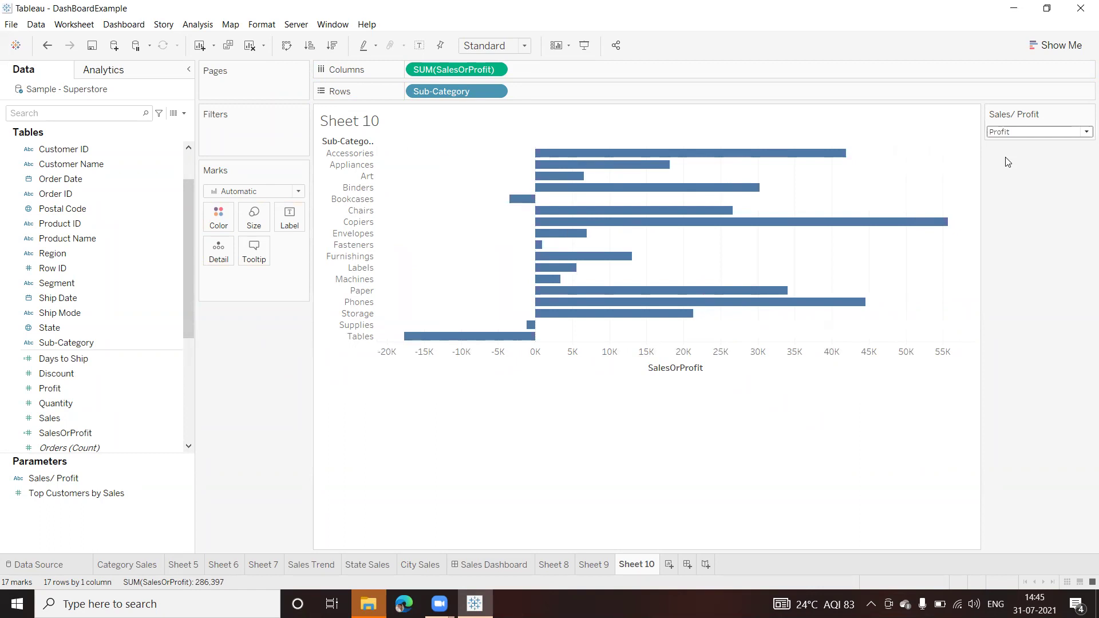
# Test the SalesOrProfit chart by switching the parameter to Sales and back to Profit
pyautogui.click(1060, 132)
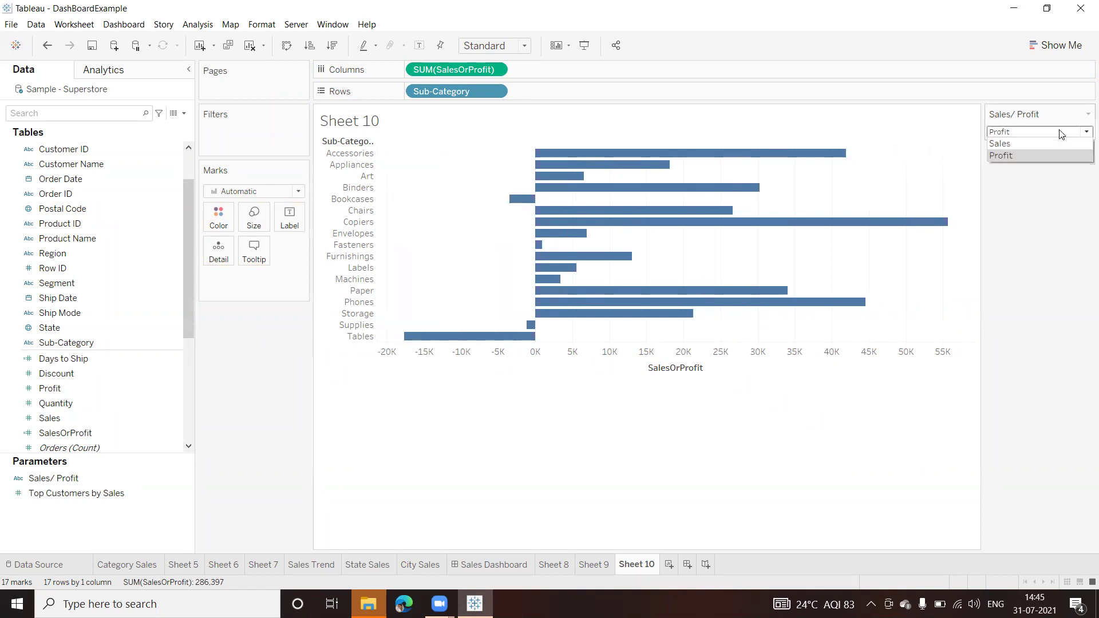
pyautogui.click(1019, 144)
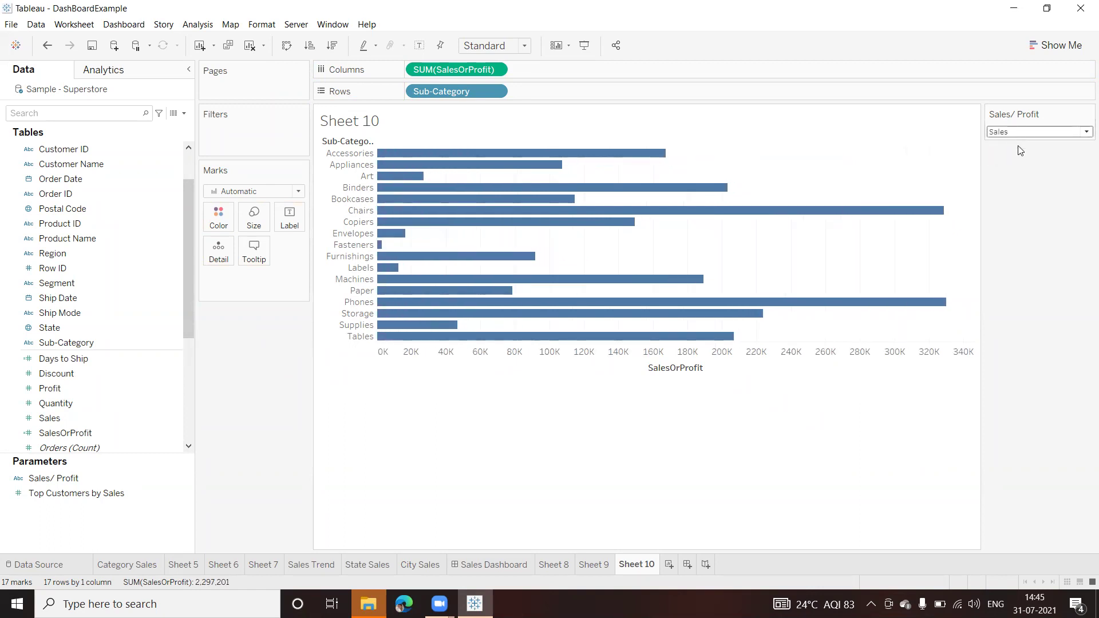
pyautogui.click(1083, 133)
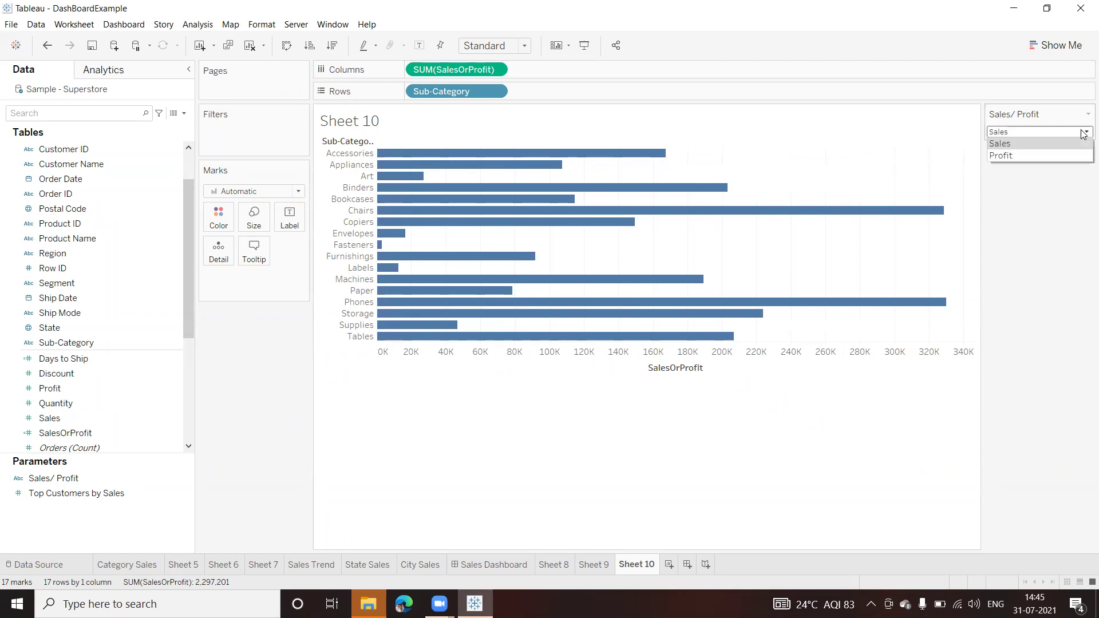
pyautogui.click(1004, 156)
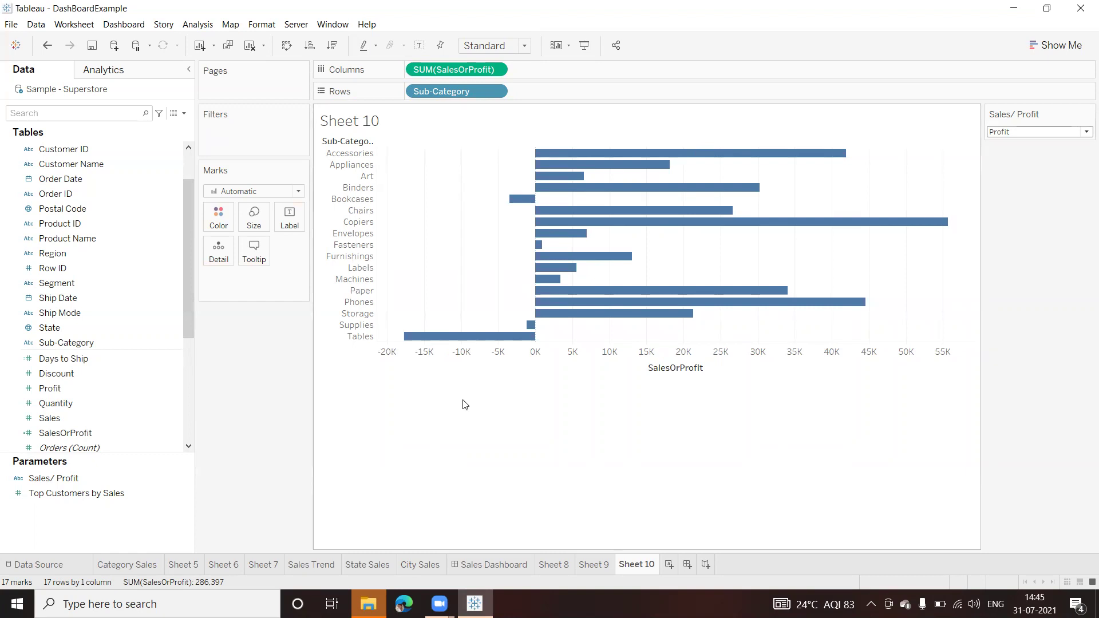
pyautogui.click(44, 480)
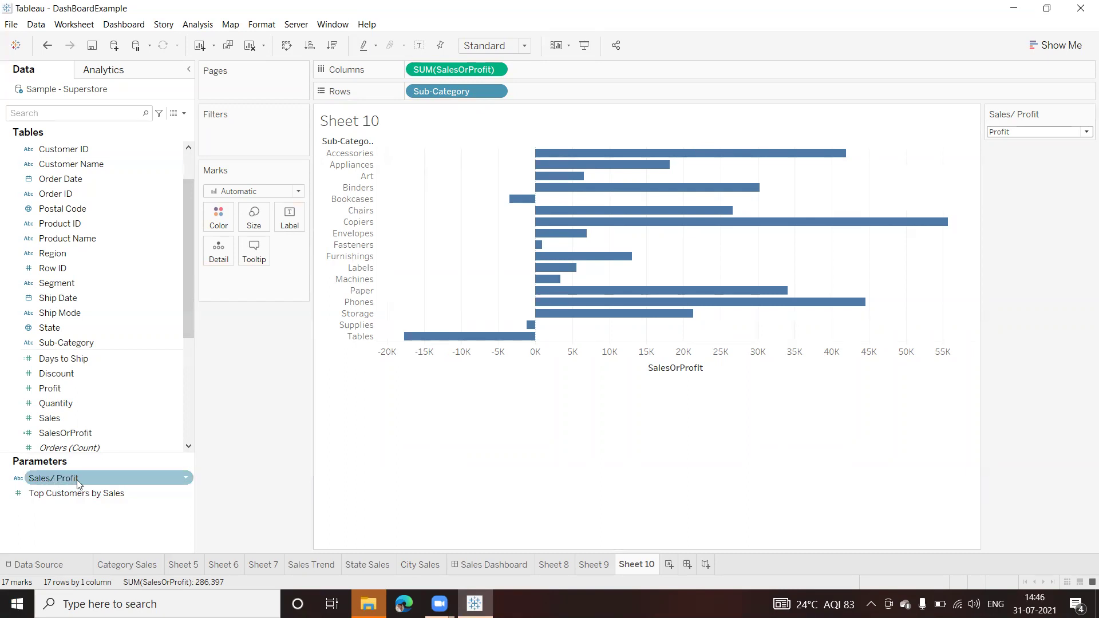
pyautogui.click(710, 261)
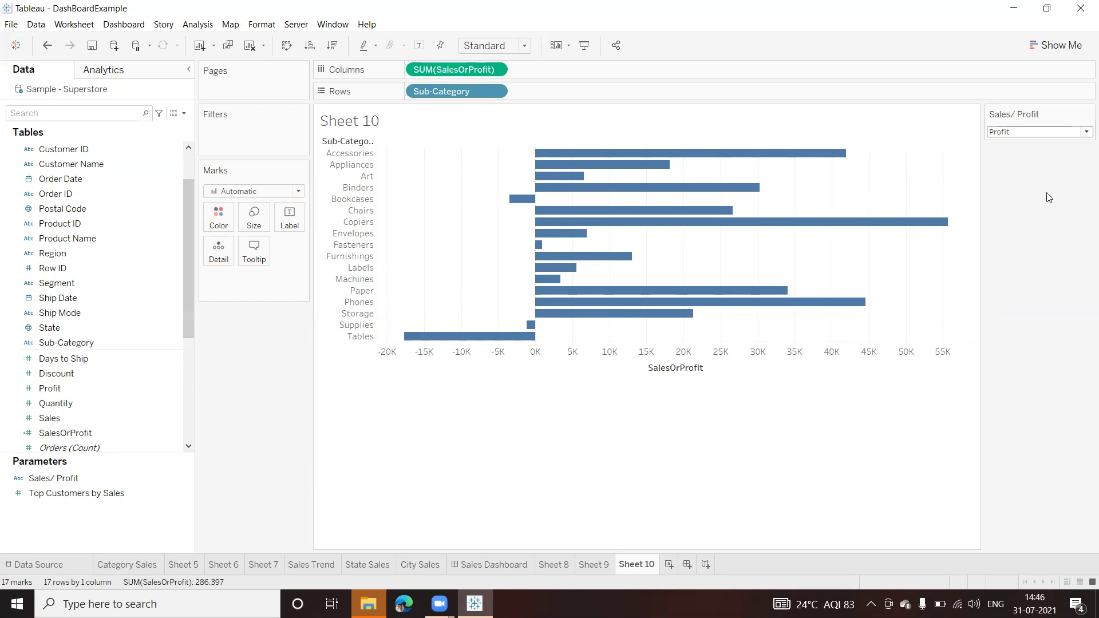
# Edit the SalesOrProfit calculation to remove the blank line above END and change its first WHEN value to "sales", saving the changes
pyautogui.click(76, 433)
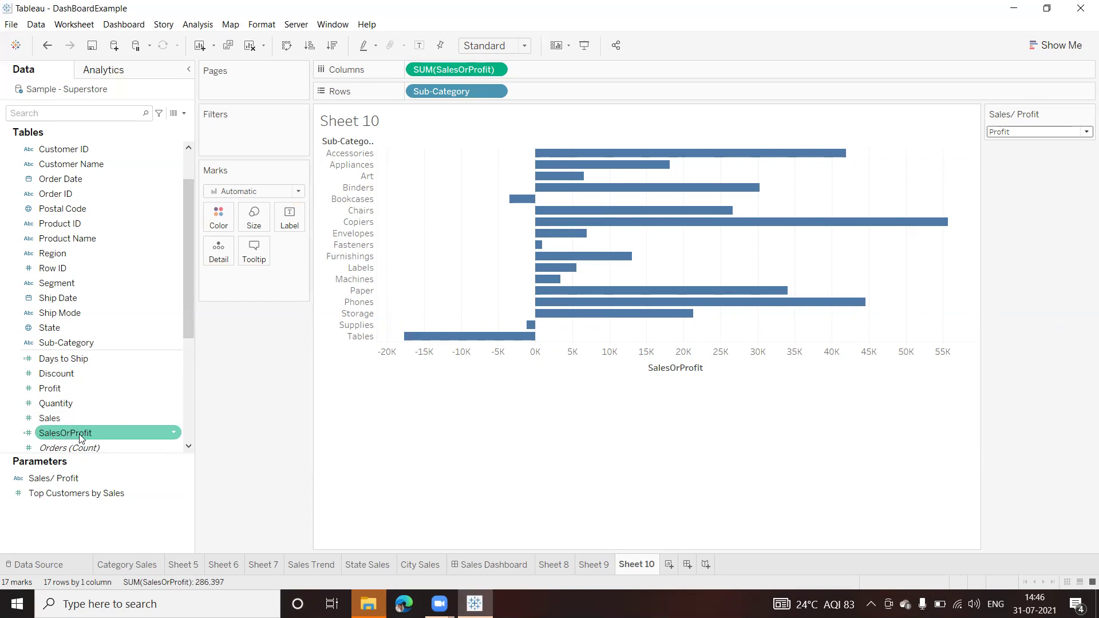
pyautogui.click(176, 433)
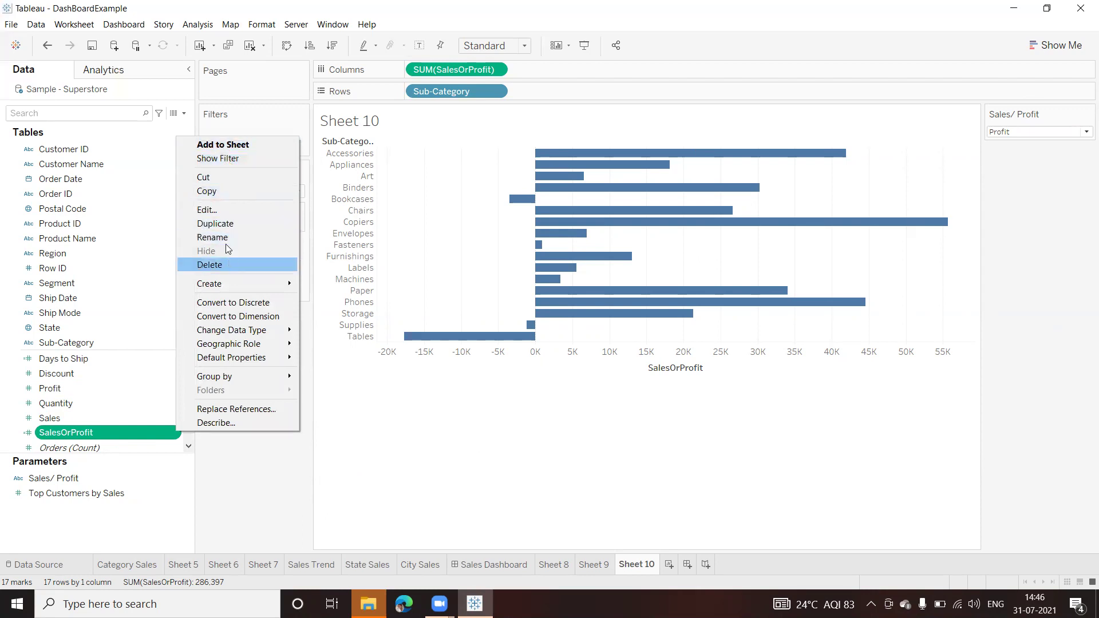
pyautogui.click(214, 210)
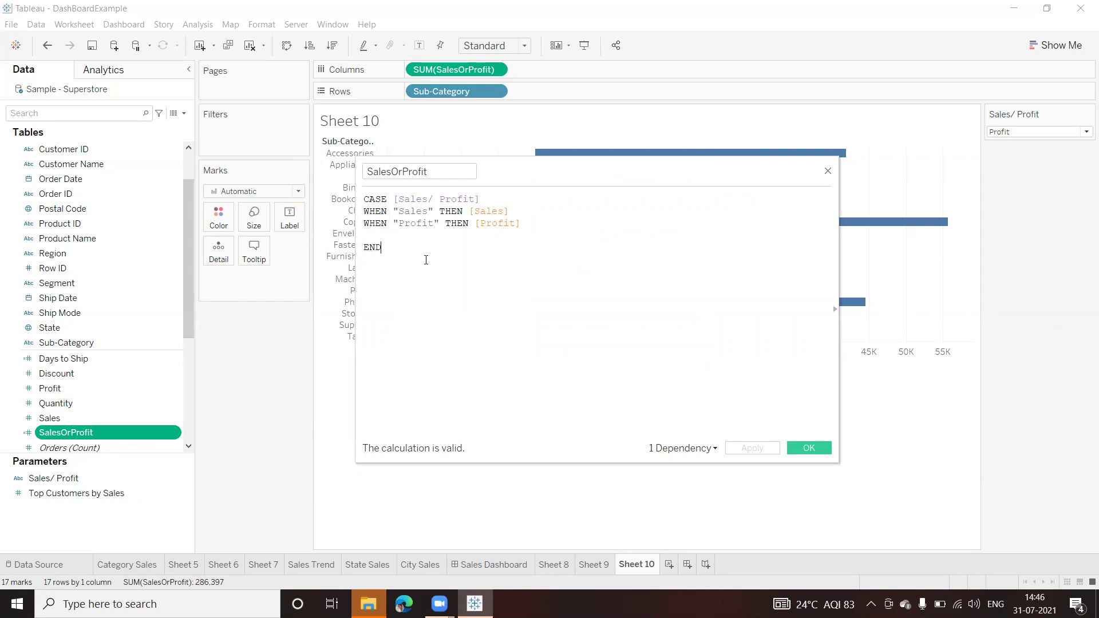
pyautogui.click(369, 236)
pyautogui.press('BackSpace')
pyautogui.press('BackSpace')
pyautogui.write('s')
pyautogui.click(432, 254)
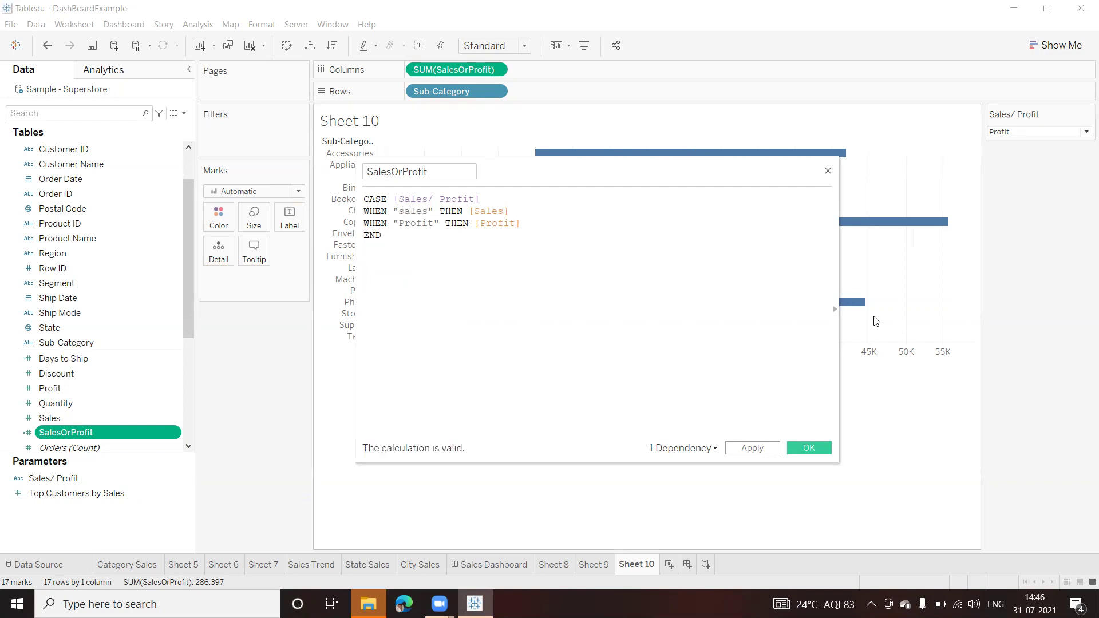
pyautogui.click(808, 447)
# Set the Sales/ Profit parameter to Sales to check how the lowercase WHEN value affects the chart
pyautogui.click(1081, 135)
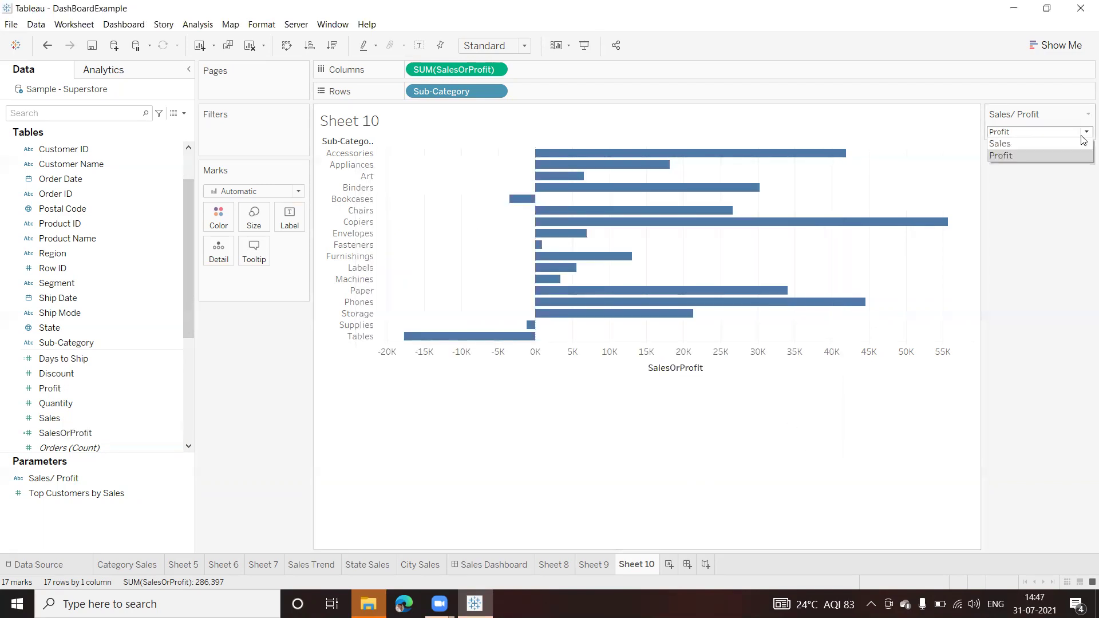
pyautogui.click(1003, 145)
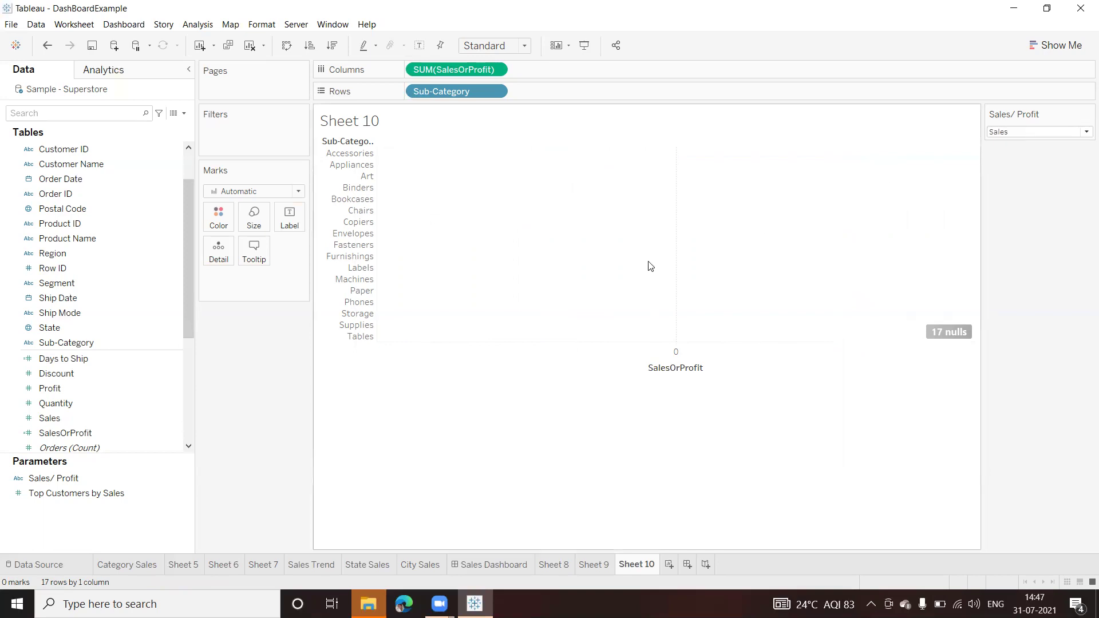
pyautogui.moveTo(951, 332)
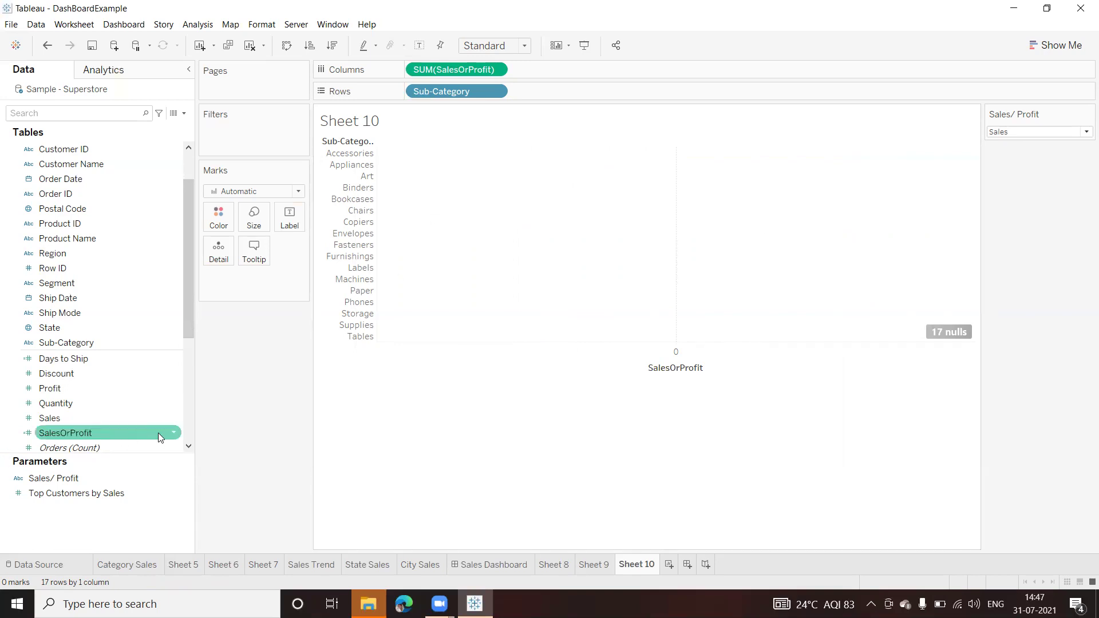
# Correct the first WHEN value in the SalesOrProfit calculation to "Sales" and save the field
pyautogui.click(174, 432)
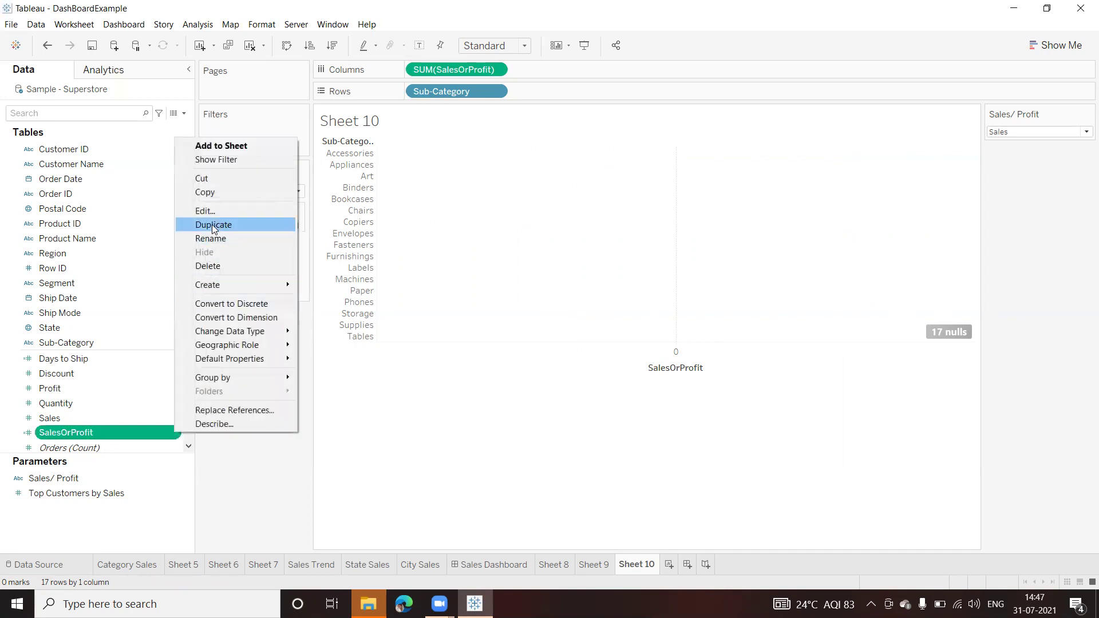
pyautogui.click(212, 210)
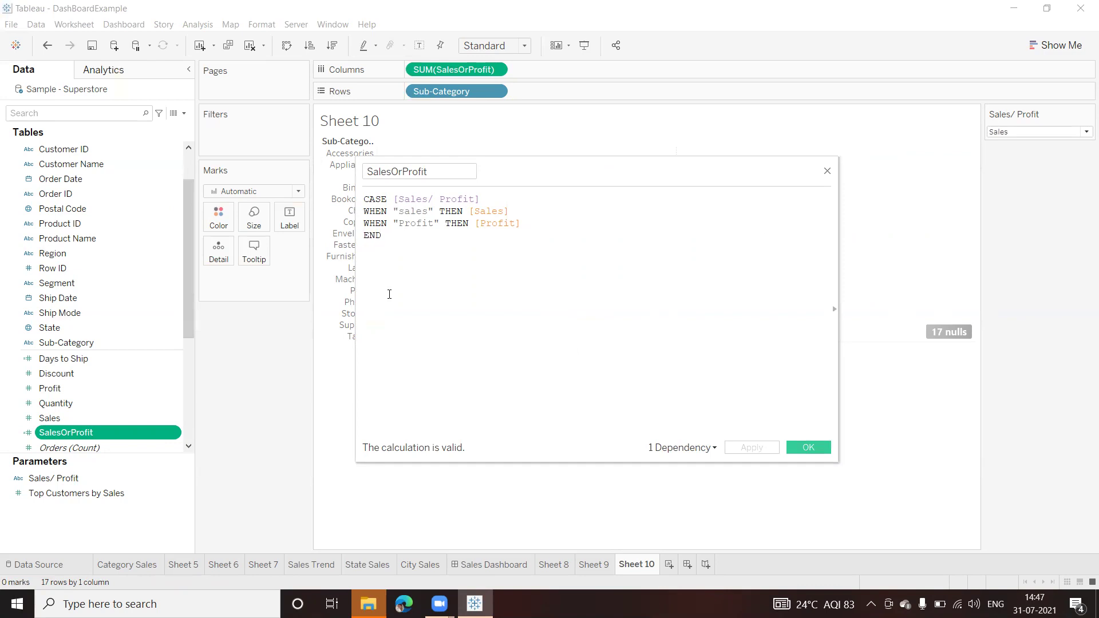
pyautogui.click(402, 212)
pyautogui.press('BackSpace')
pyautogui.write('S')
pyautogui.click(808, 447)
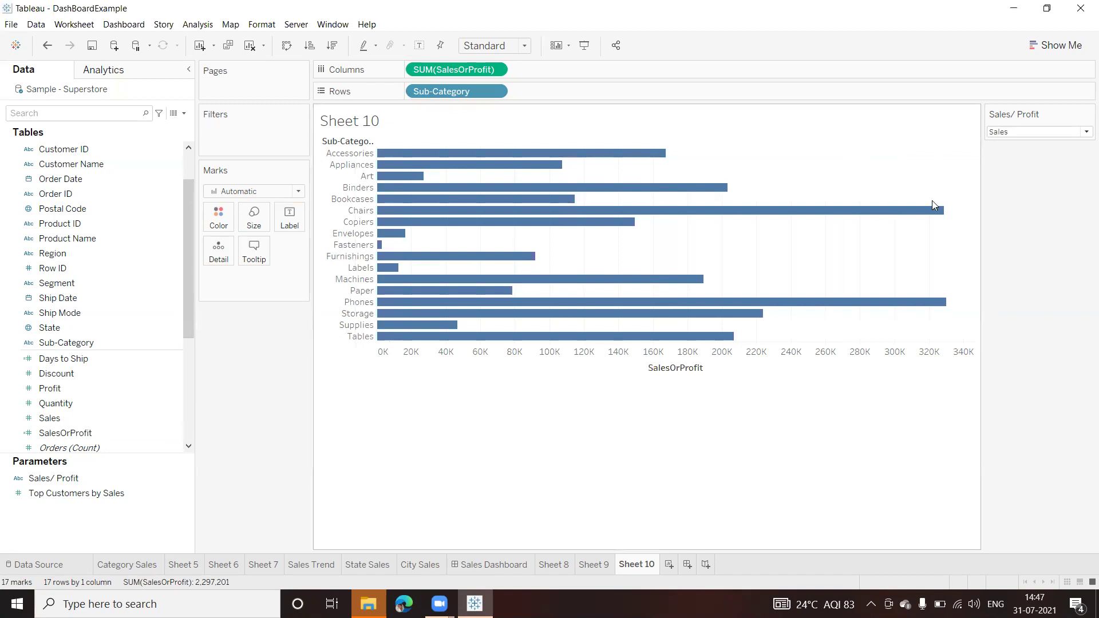
# Check the corrected calculation by switching the parameter to Profit and back to Sales
pyautogui.click(1085, 131)
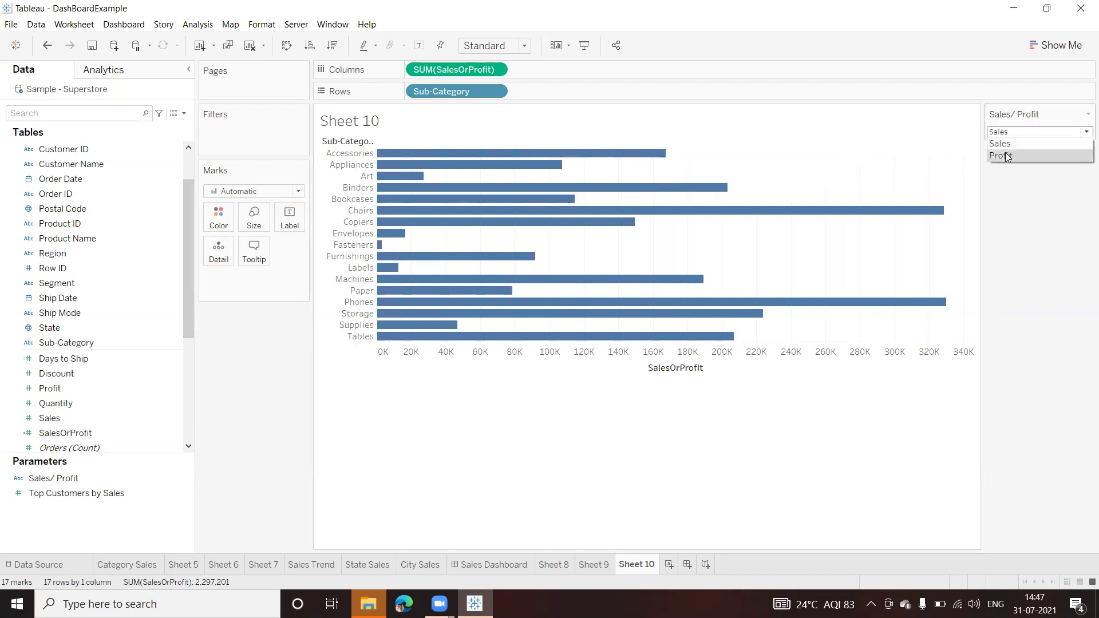
pyautogui.click(1005, 154)
pyautogui.click(1074, 131)
pyautogui.click(1016, 144)
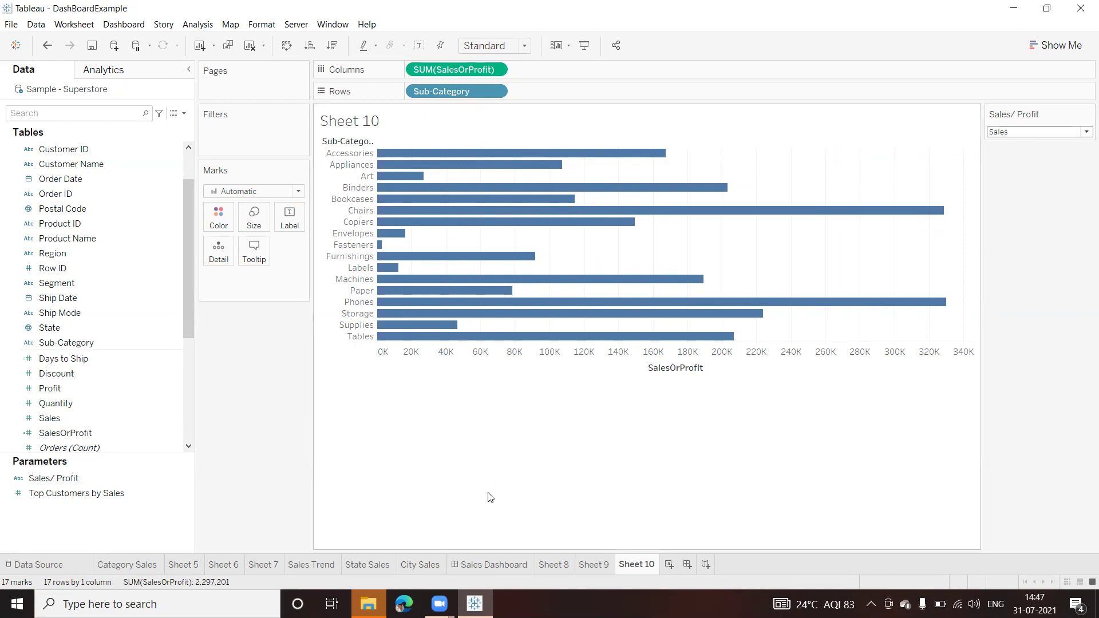
# On the Sales Dashboard, show the Sales/ Profit parameter control from the State Sales view and look at its options
pyautogui.click(501, 565)
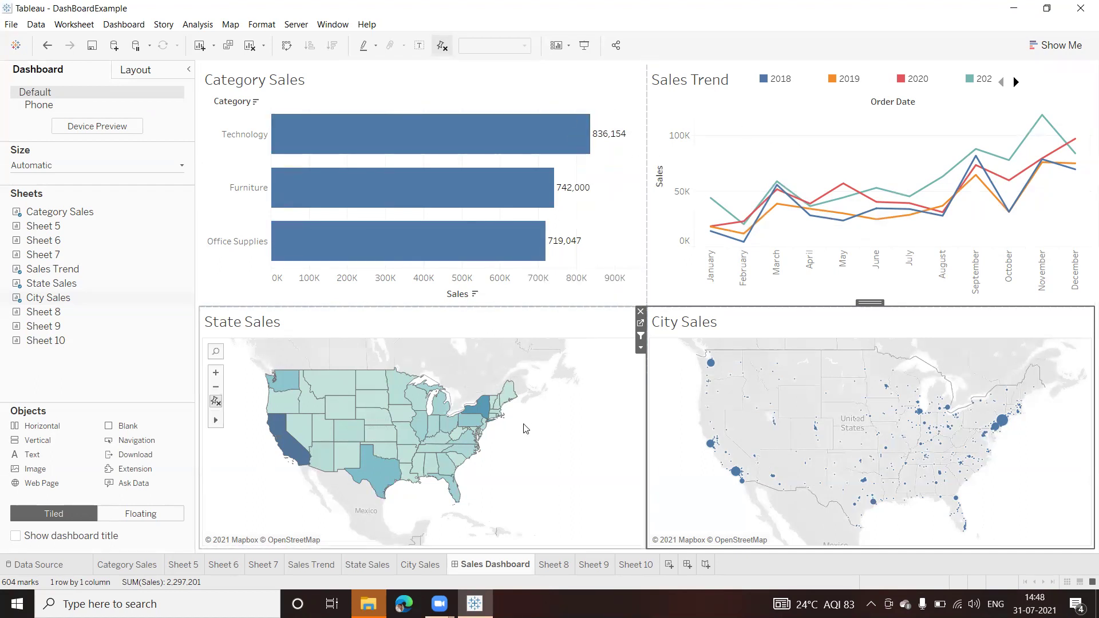
pyautogui.click(585, 380)
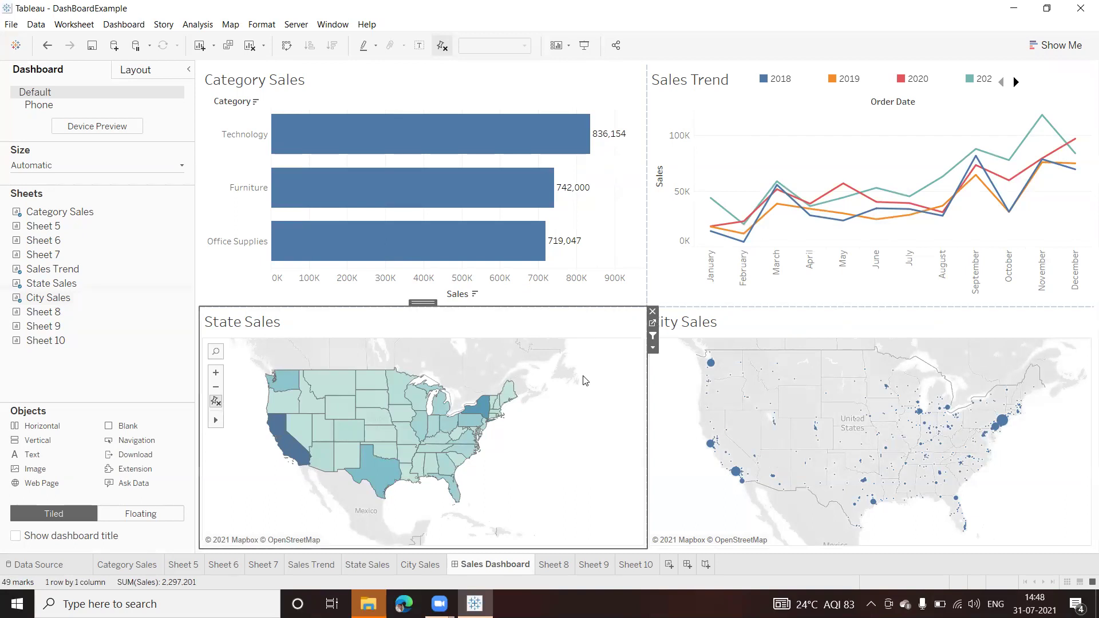
pyautogui.click(653, 348)
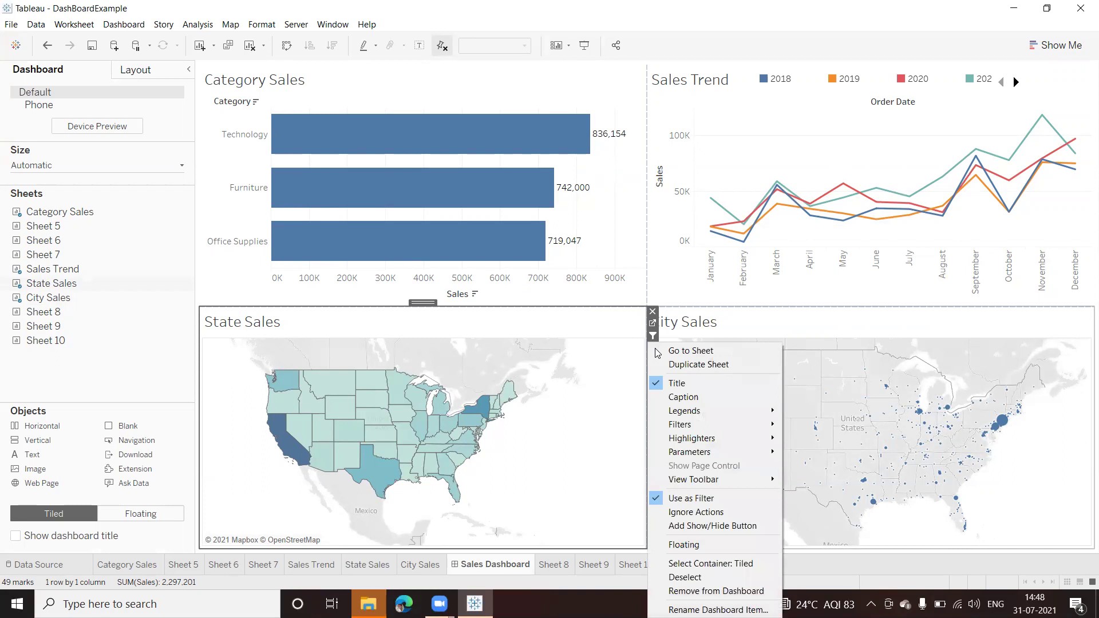
pyautogui.moveTo(746, 454)
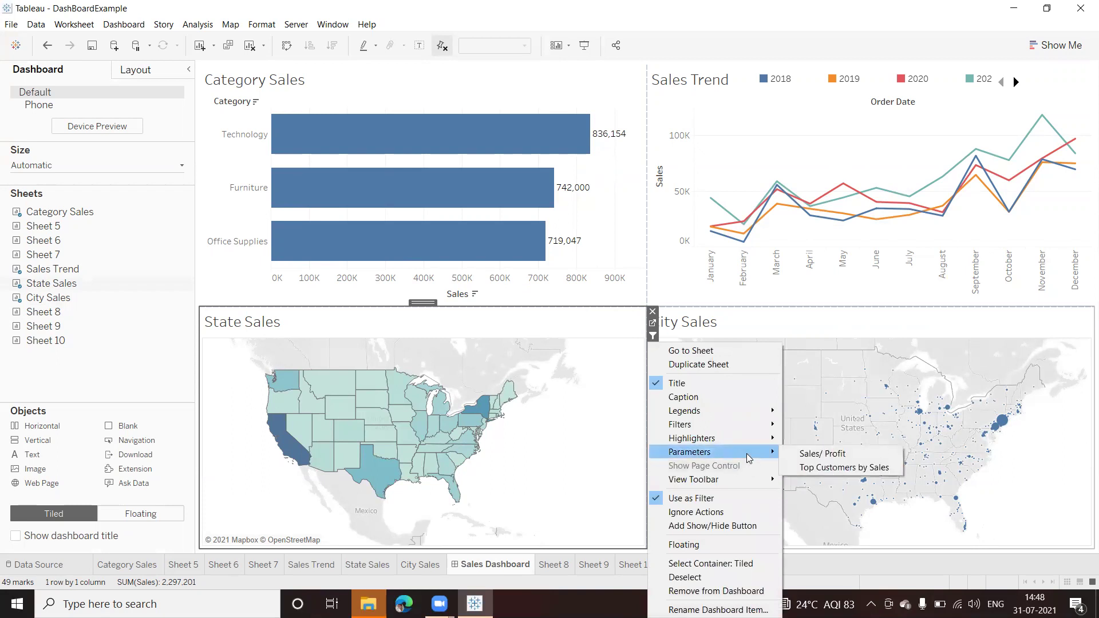
pyautogui.click(824, 453)
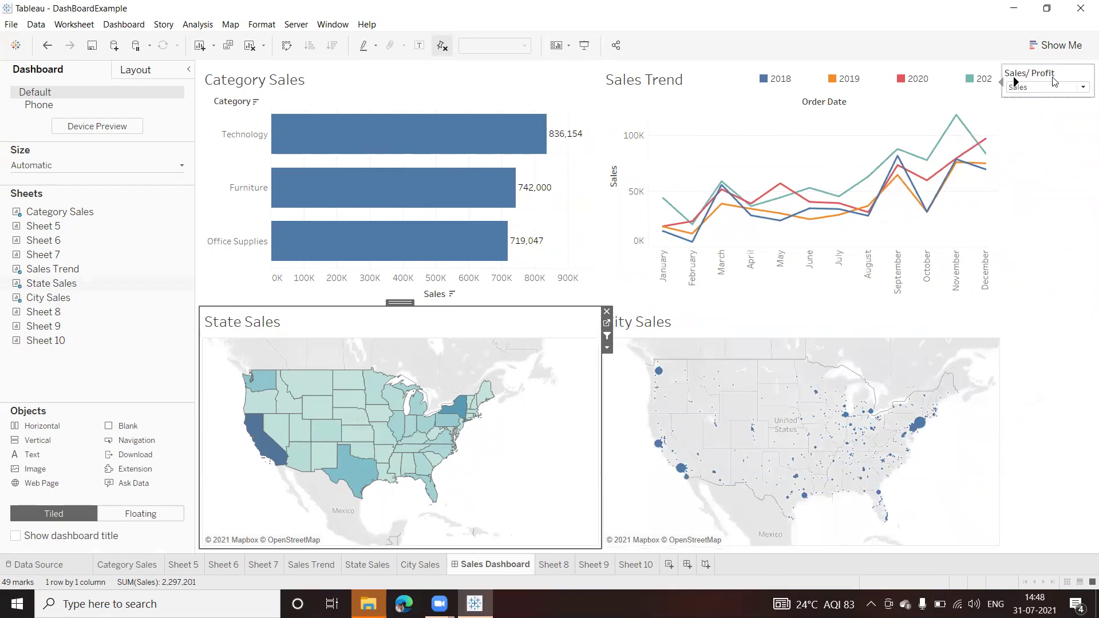
pyautogui.click(1082, 88)
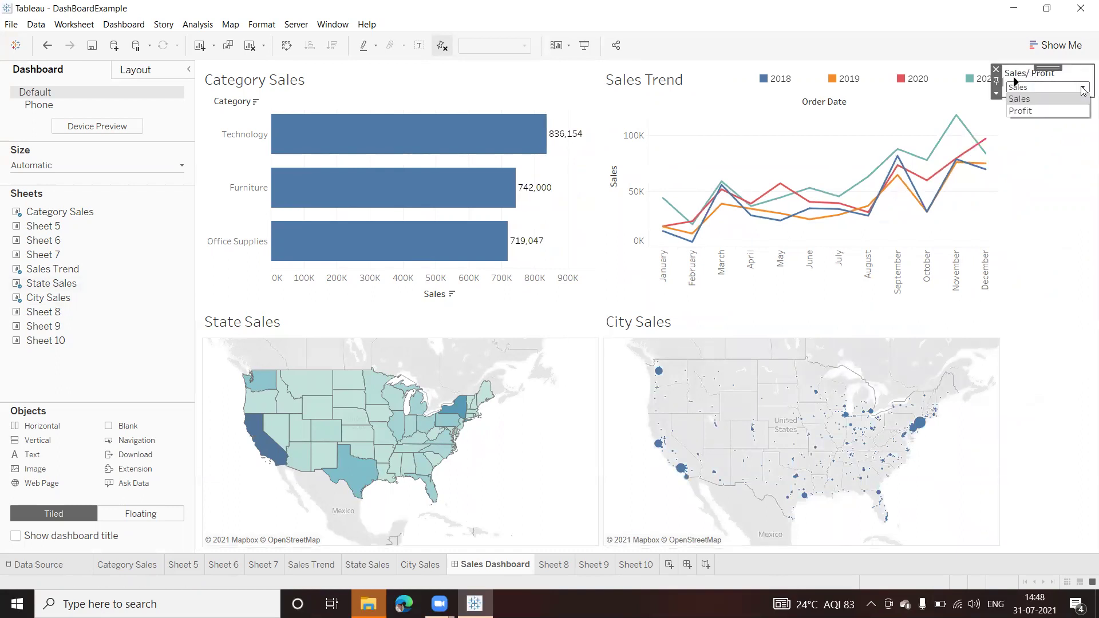
pyautogui.click(1083, 90)
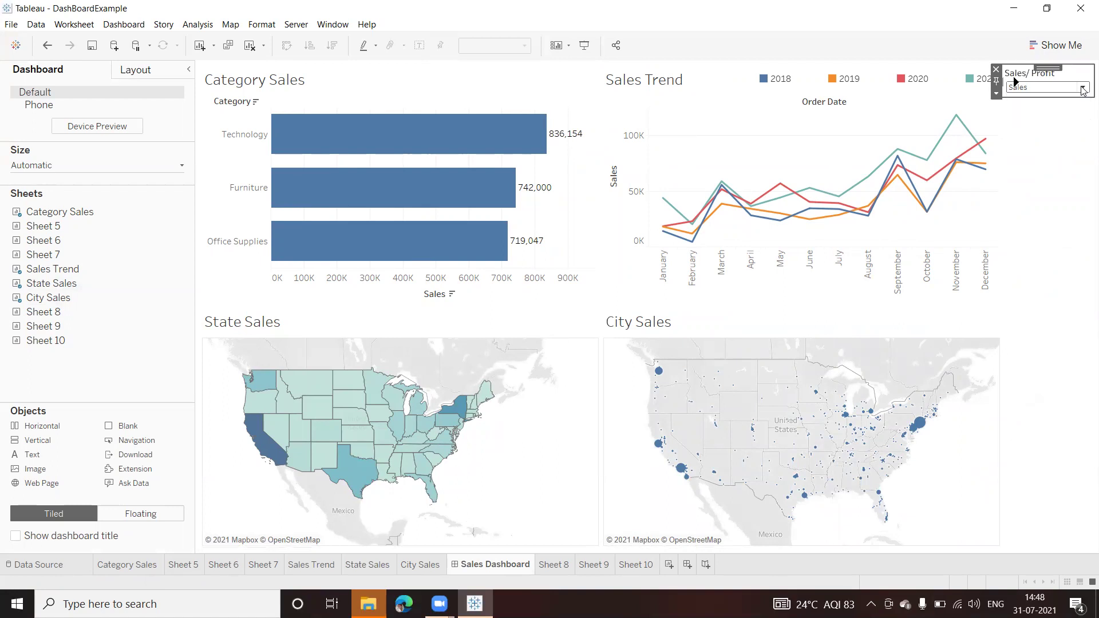
# Make the Sales/ Profit parameter control floating and place it beside the Category Sales title on the dashboard
pyautogui.click(997, 94)
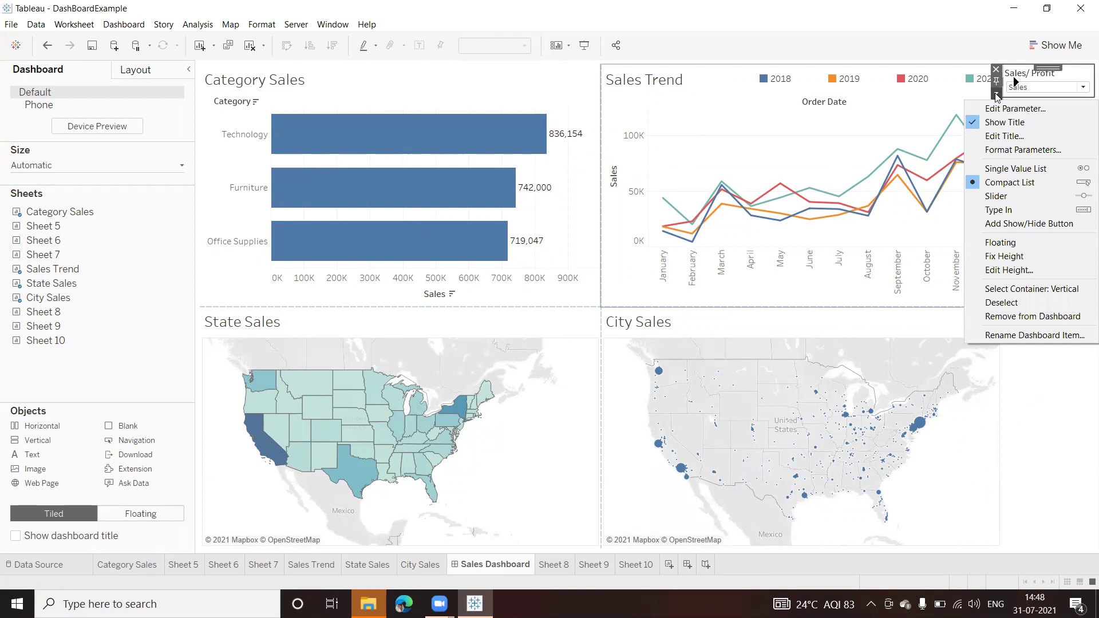
pyautogui.click(1013, 242)
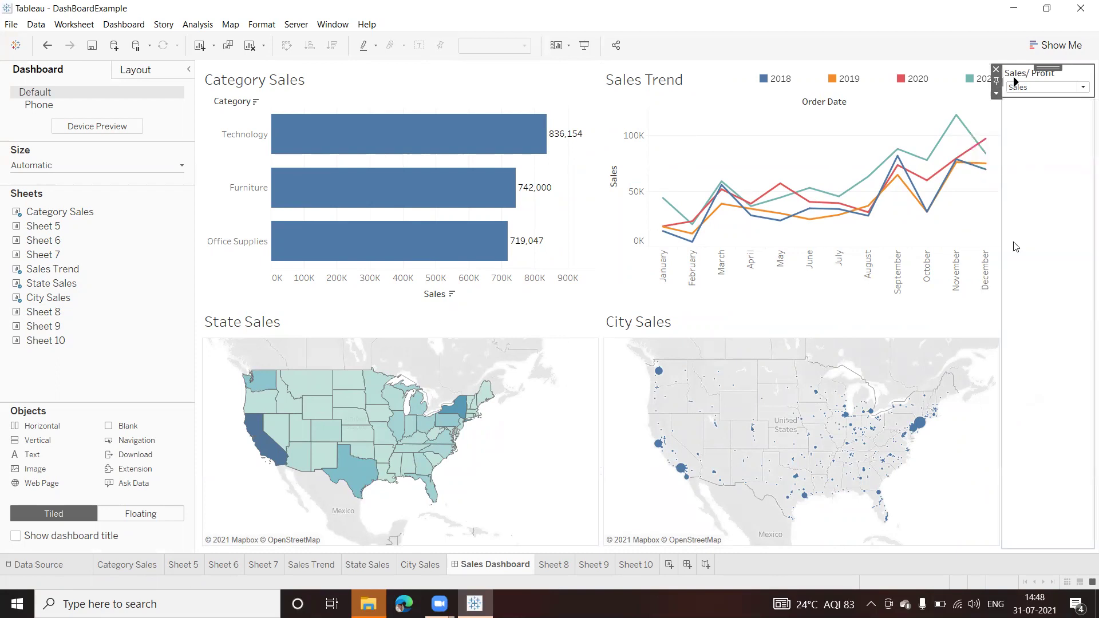
pyautogui.moveTo(1039, 75); pyautogui.dragTo(411, 69)
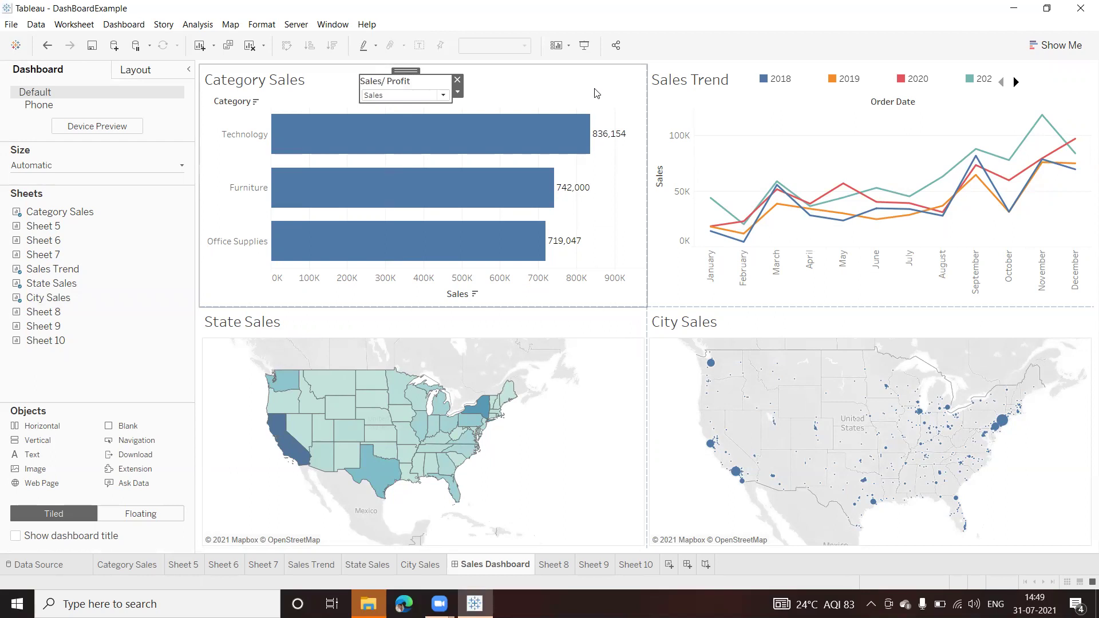
pyautogui.click(574, 90)
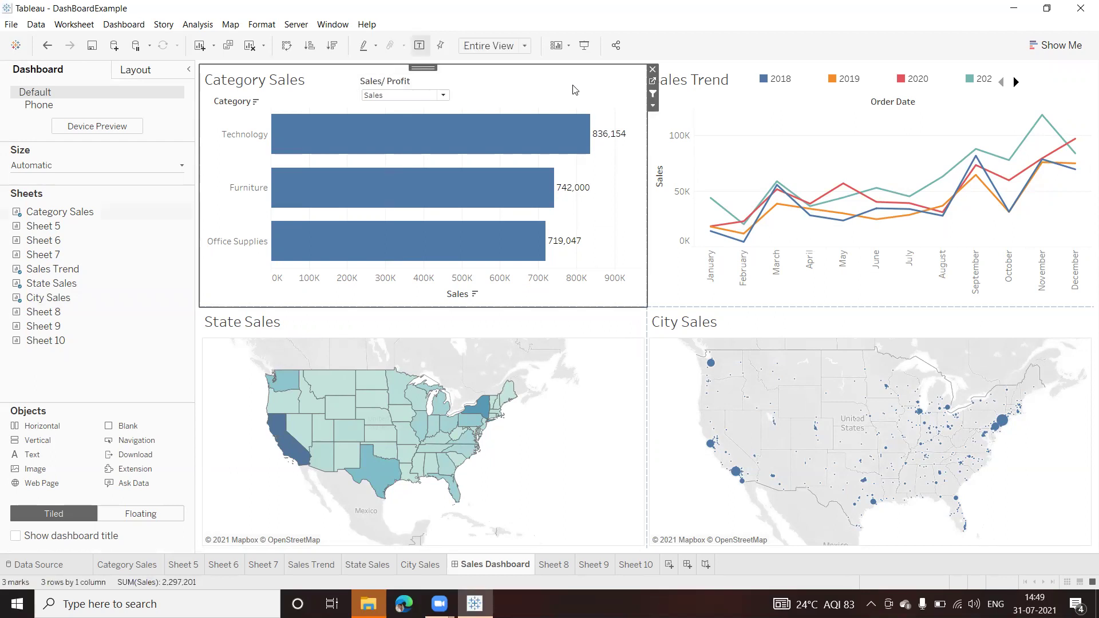
# Set the dashboard's Sales/ Profit parameter to Profit to test whether the charts respond
pyautogui.click(443, 95)
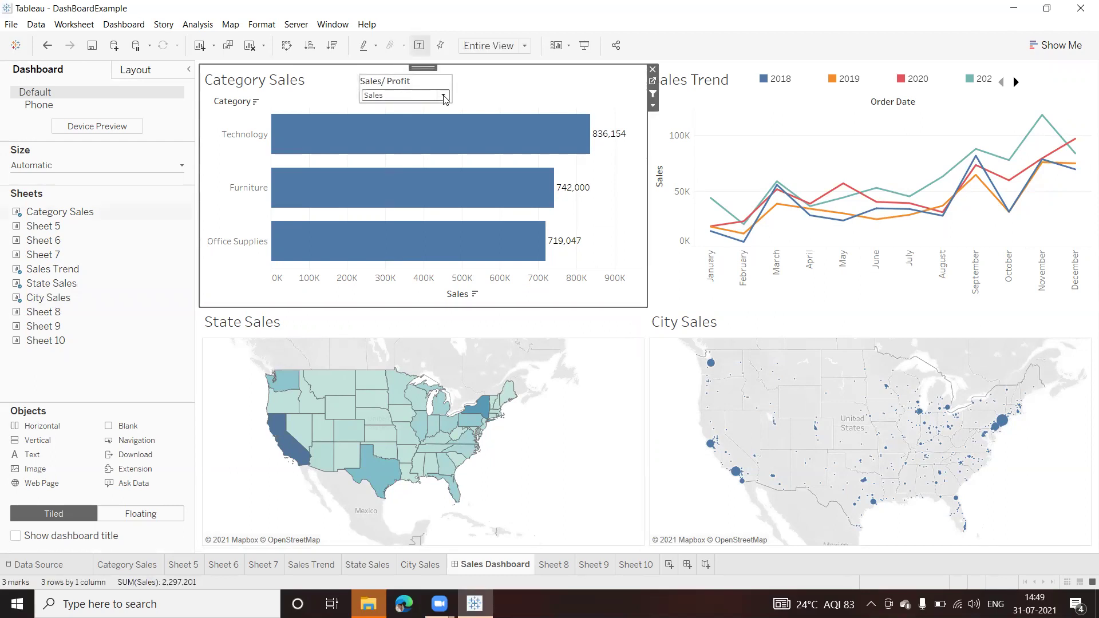
pyautogui.click(443, 95)
pyautogui.click(392, 118)
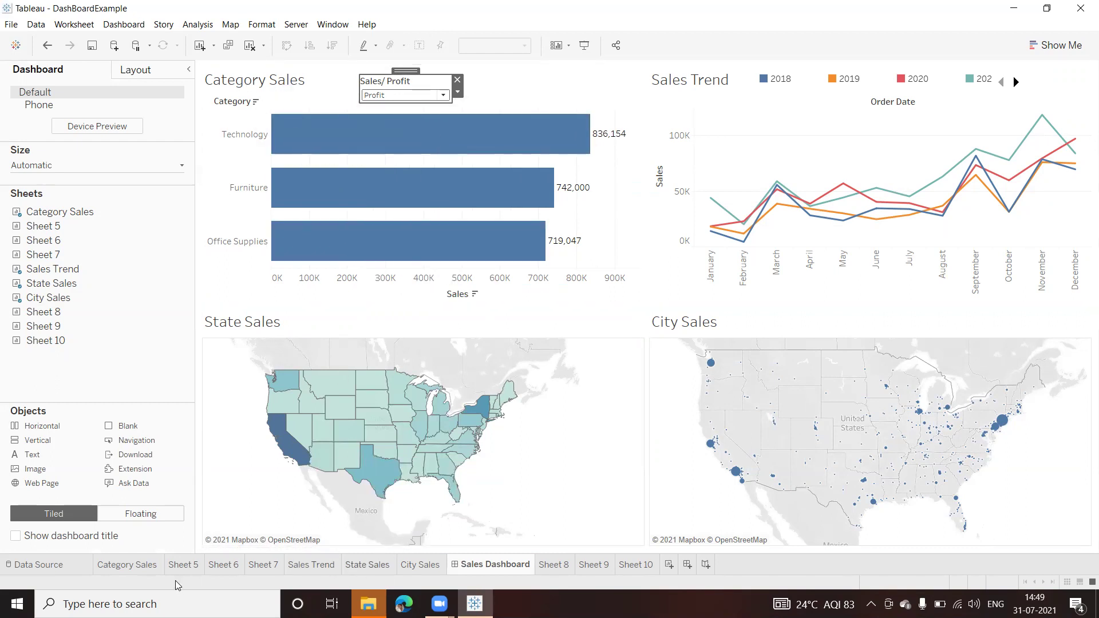
# On the Category Sales sheet, replace SUM(Sales) in Columns with the SalesOrProfit field
pyautogui.click(127, 565)
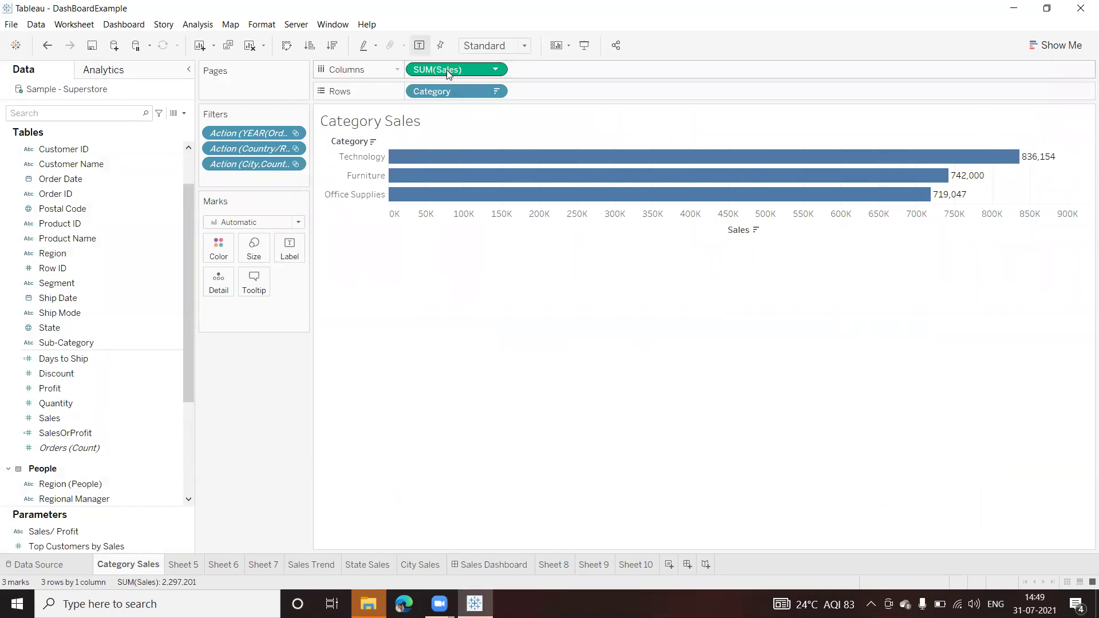
pyautogui.moveTo(447, 70); pyautogui.dragTo(254, 379)
pyautogui.click(50, 436)
pyautogui.moveTo(48, 440); pyautogui.dragTo(441, 71)
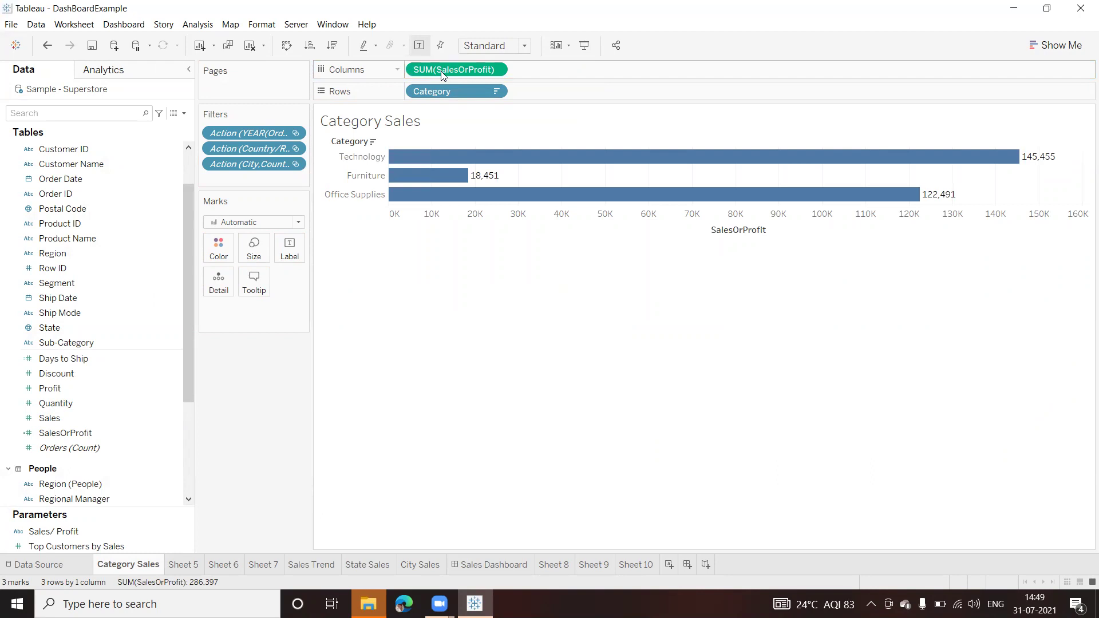
# On the Sales Dashboard, check the Category Sales chart by switching the parameter to Sales, Profit and back to Sales
pyautogui.click(482, 566)
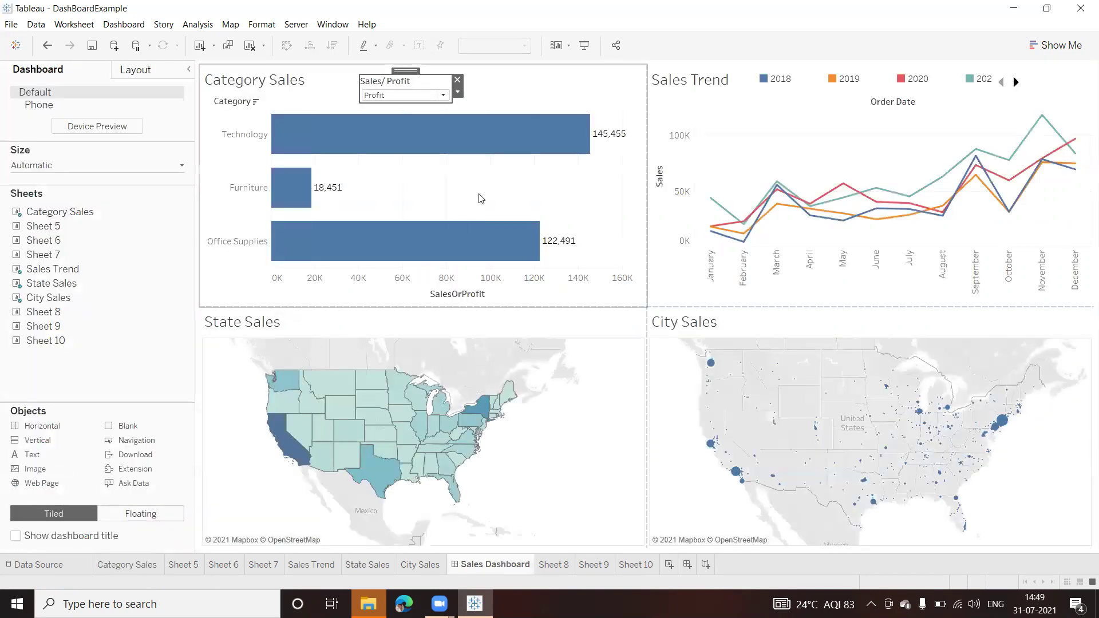
pyautogui.click(443, 95)
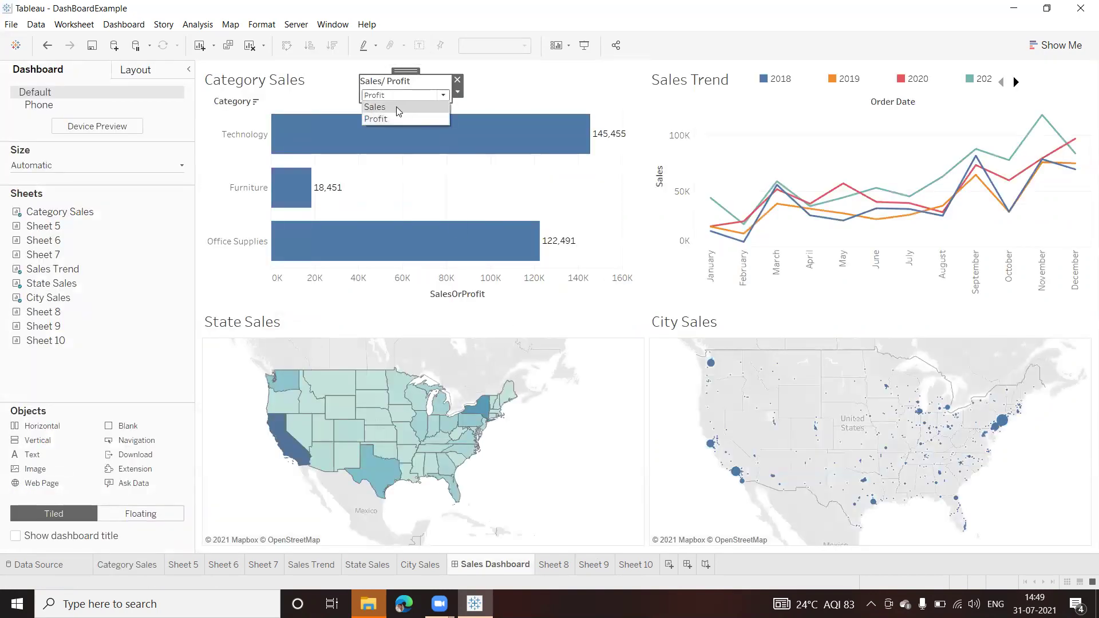
pyautogui.click(396, 107)
pyautogui.click(443, 96)
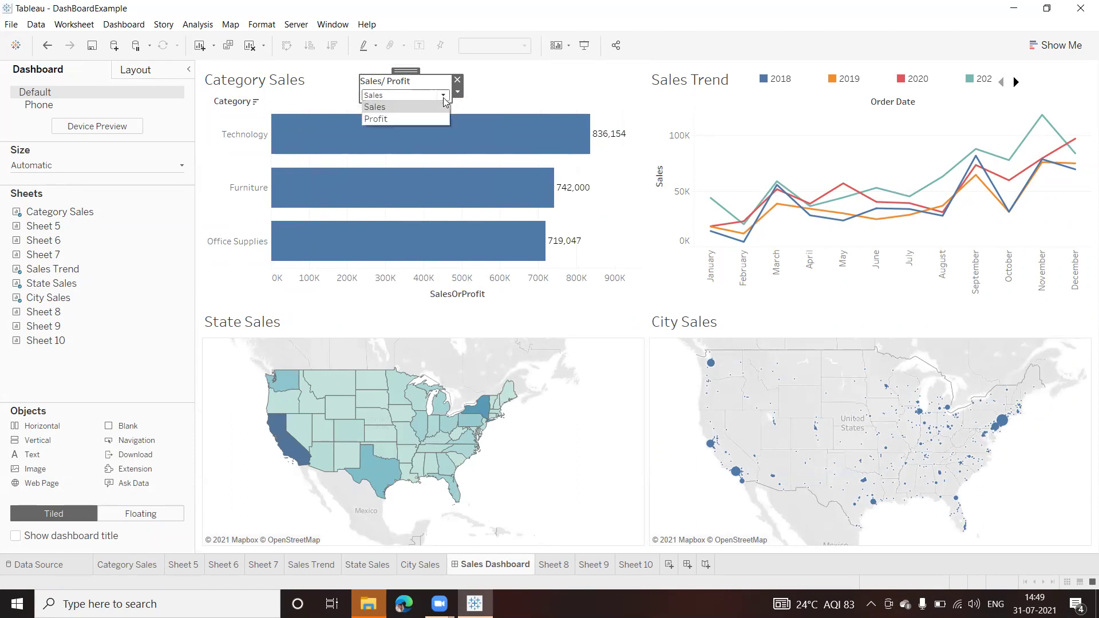
pyautogui.click(393, 118)
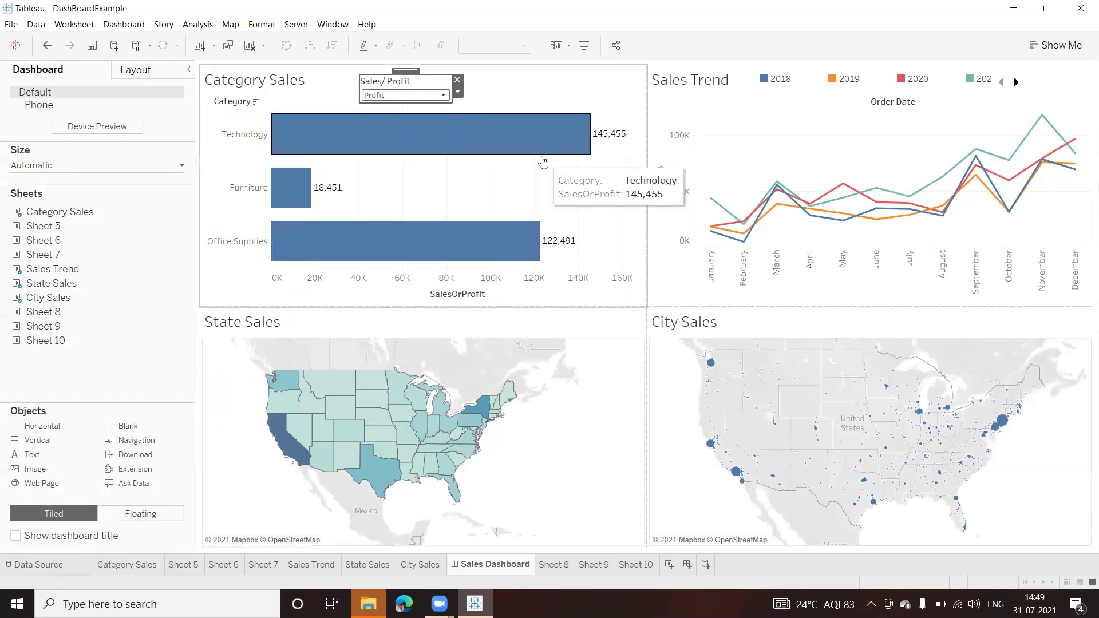
pyautogui.click(444, 95)
pyautogui.click(387, 108)
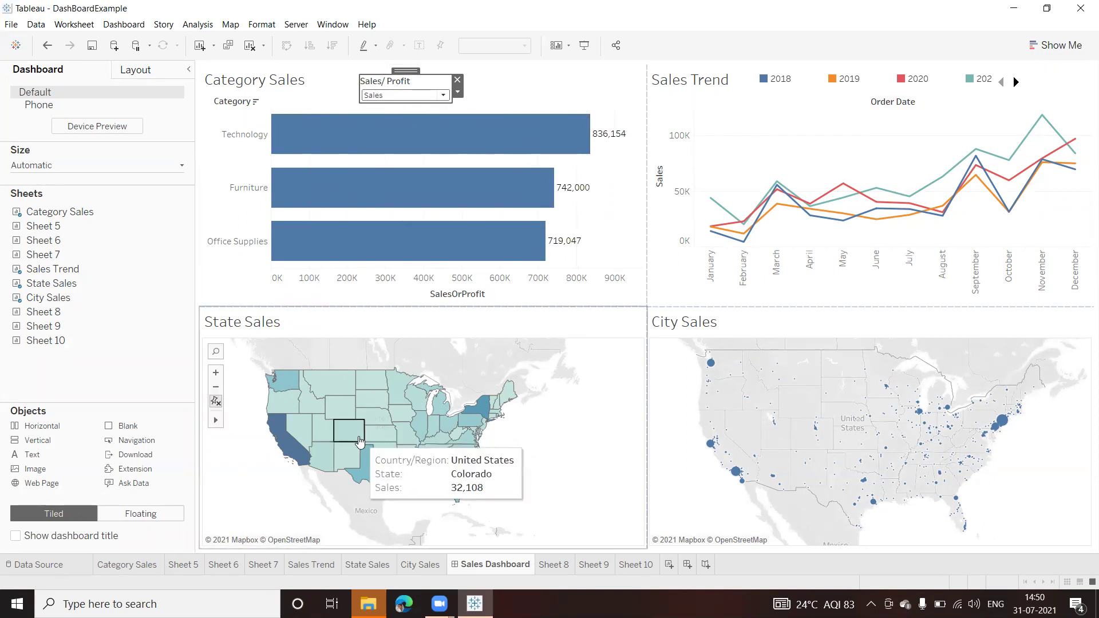
# On the Sales Trend sheet, replace SUM(Sales) in Rows with the SalesOrProfit field
pyautogui.click(311, 565)
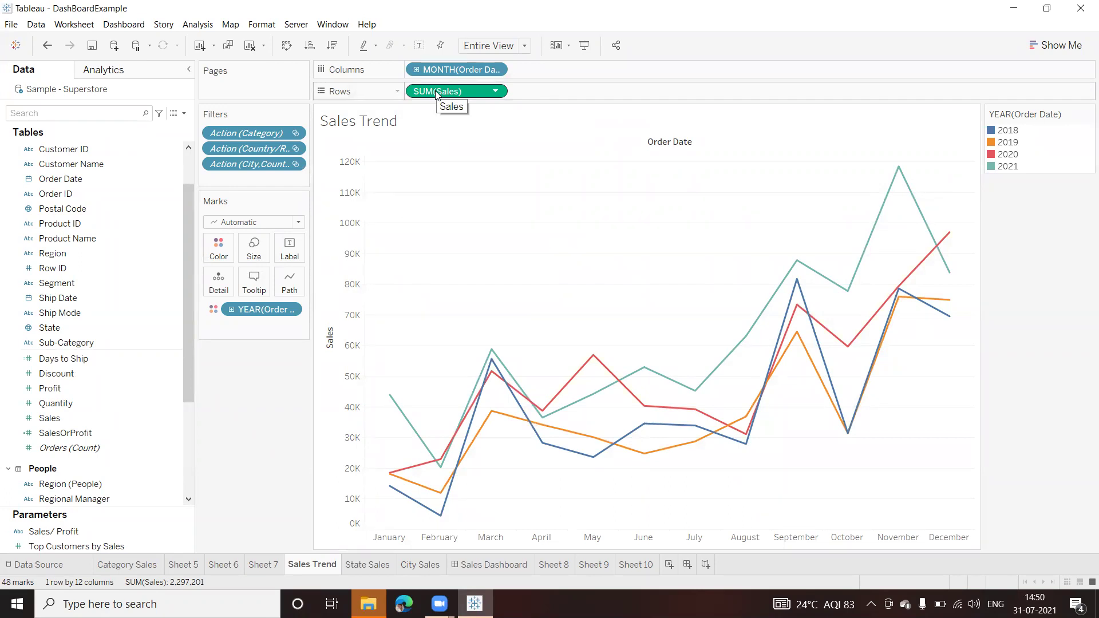
pyautogui.moveTo(436, 93); pyautogui.dragTo(245, 393)
pyautogui.click(66, 435)
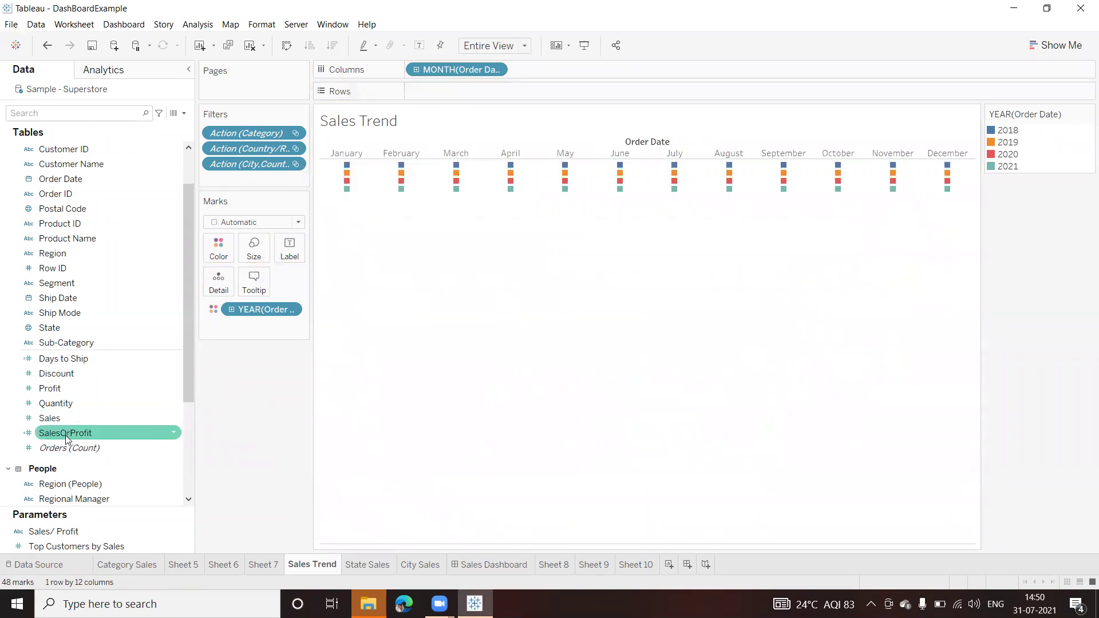
pyautogui.moveTo(65, 438); pyautogui.dragTo(458, 94)
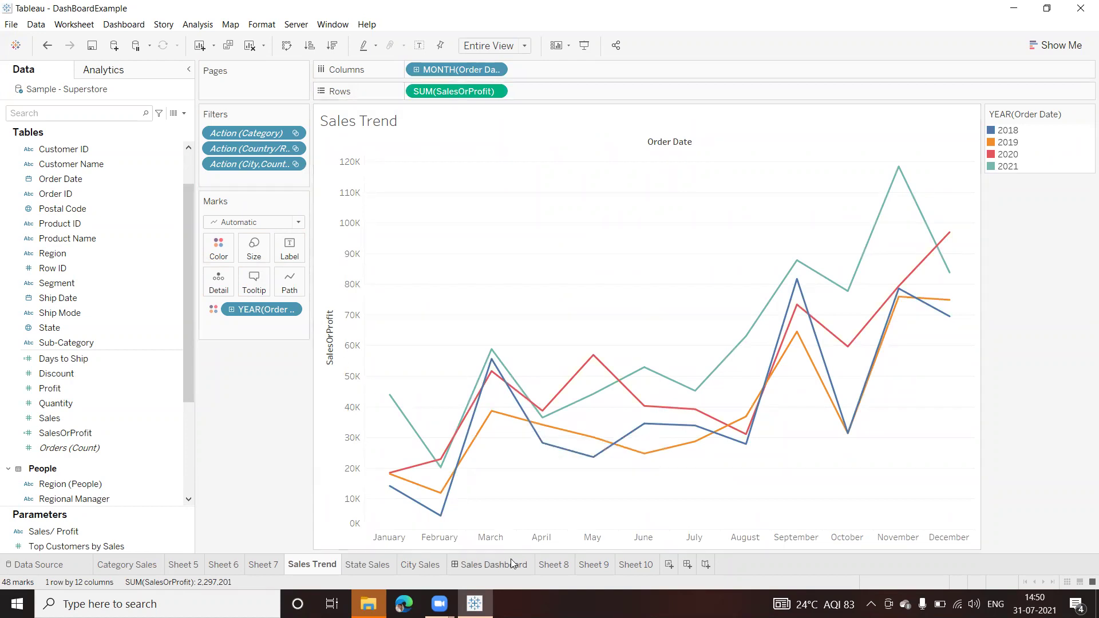
# On the Sales Dashboard, check the Sales Trend chart by switching the parameter to Profit and back to Sales
pyautogui.click(493, 564)
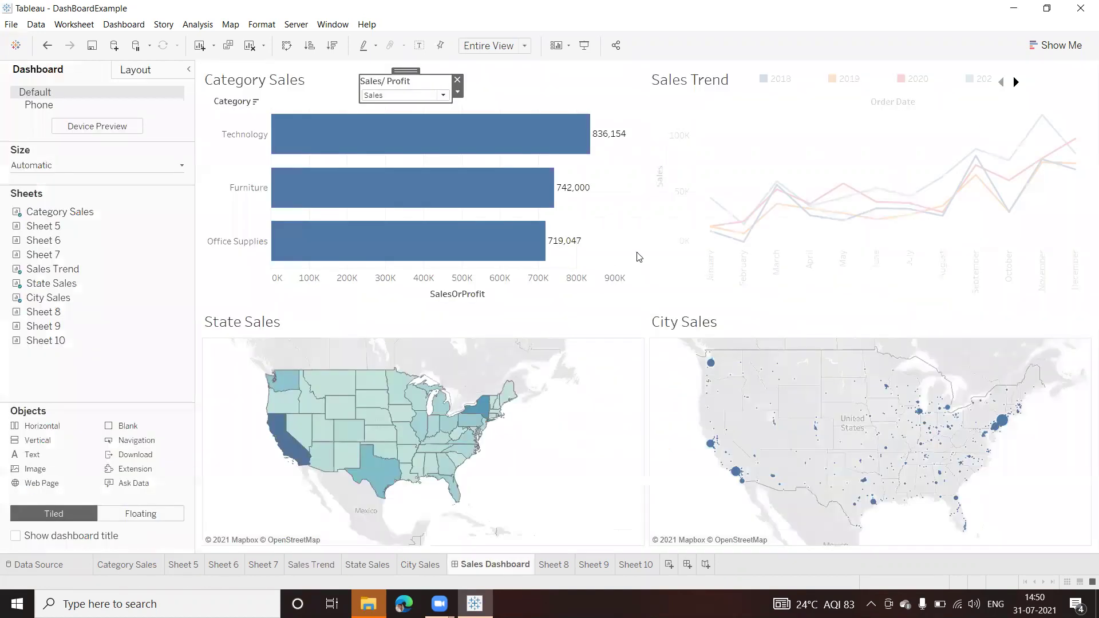
pyautogui.click(443, 95)
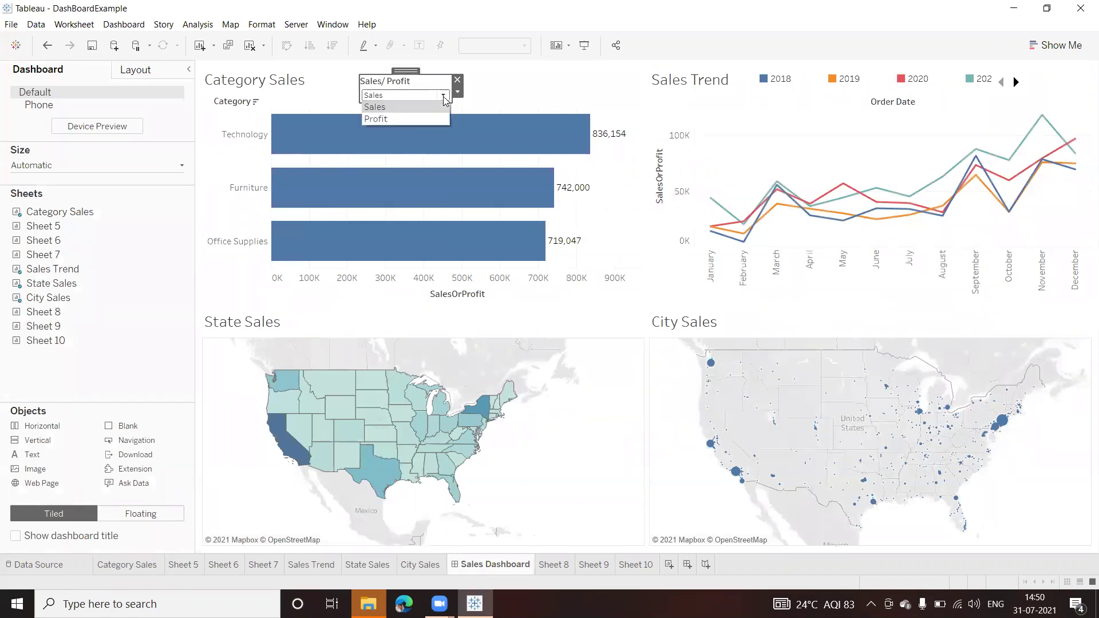
pyautogui.click(397, 118)
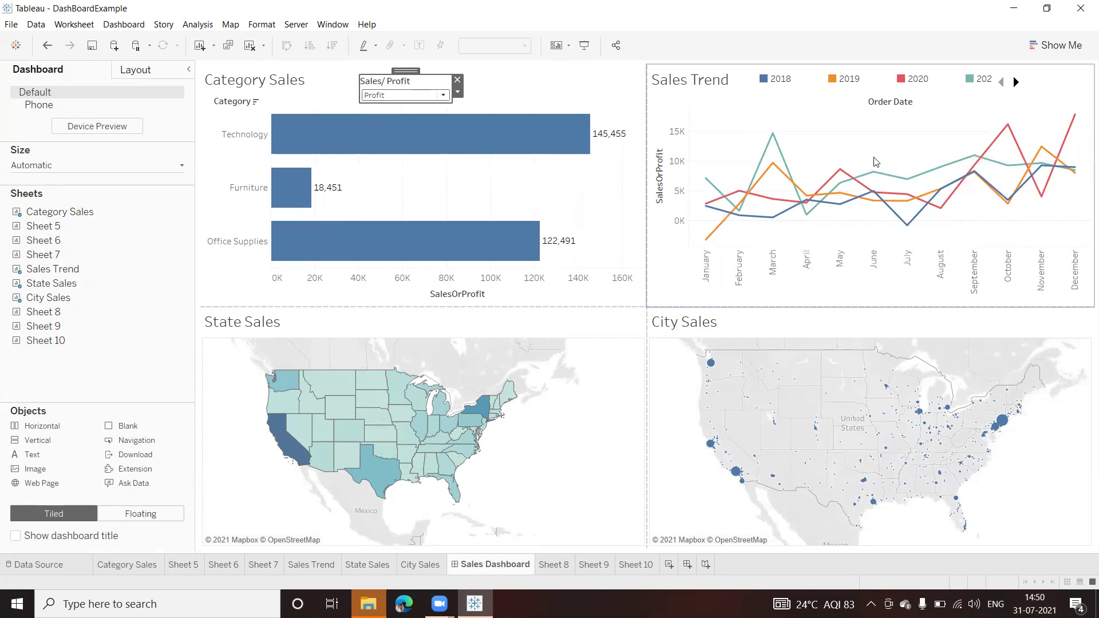
pyautogui.click(443, 96)
pyautogui.click(375, 107)
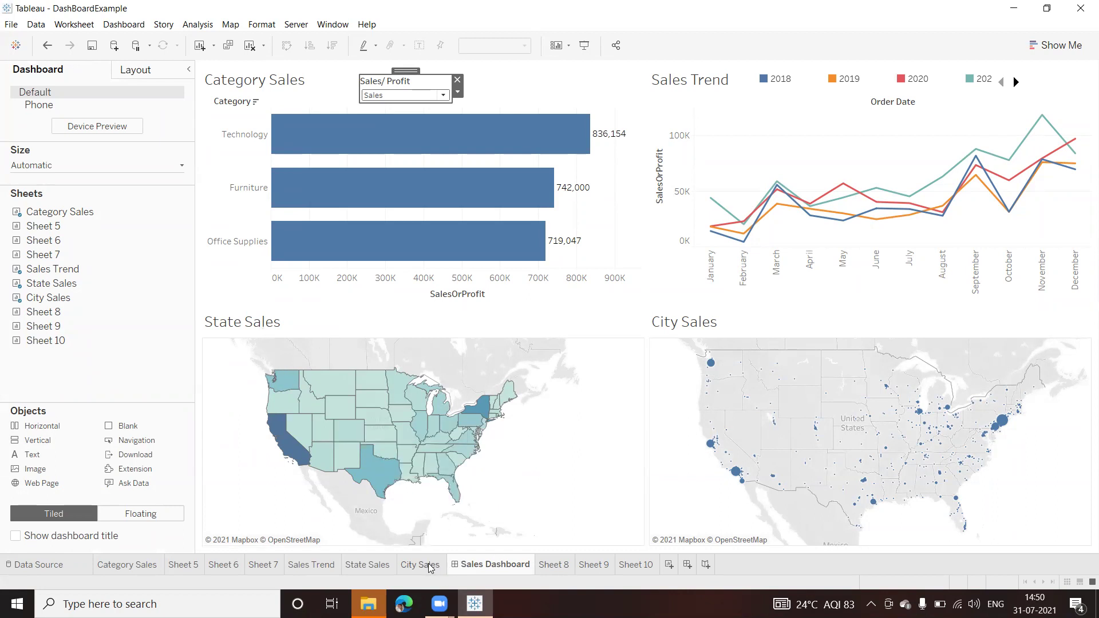
# On the State Sales sheet, replace SUM(Sales) with SalesOrProfit as the map's color field
pyautogui.click(375, 566)
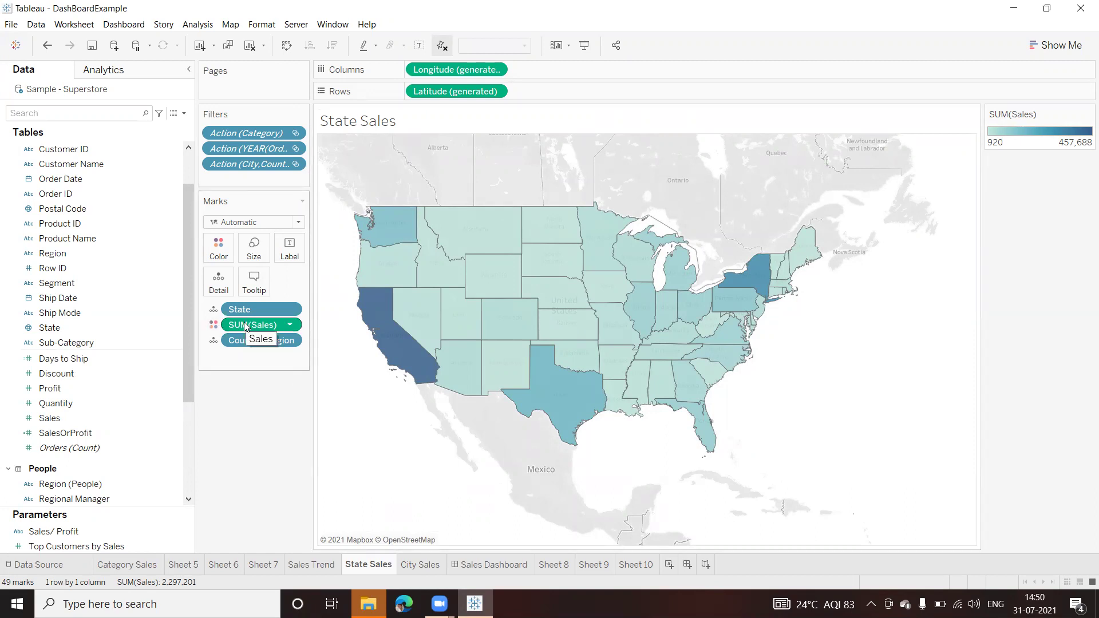
pyautogui.moveTo(245, 326); pyautogui.dragTo(253, 432)
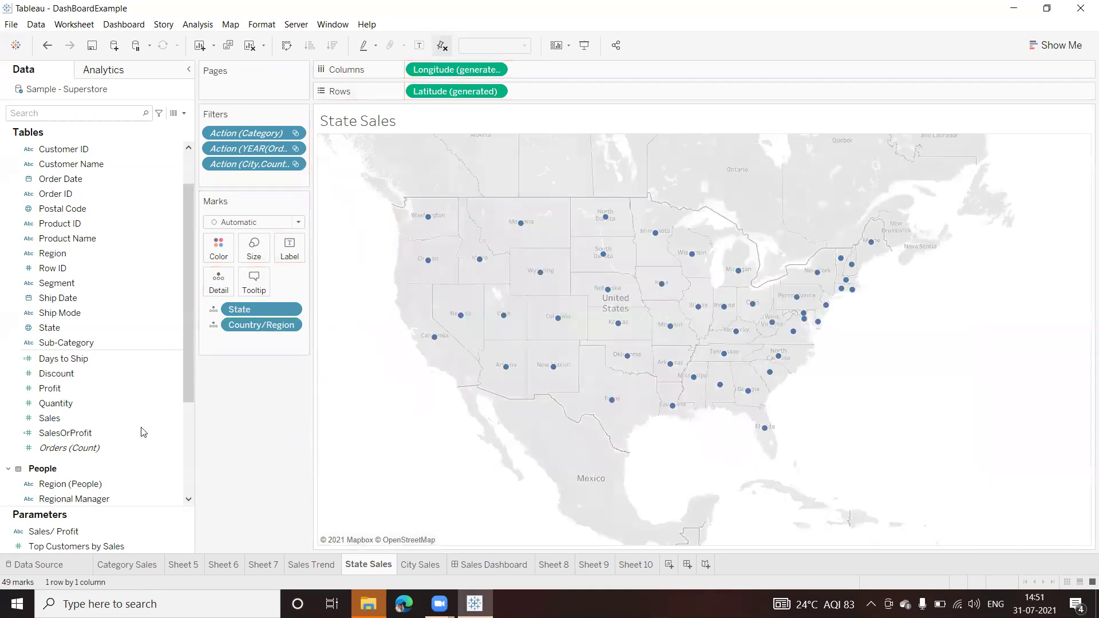
pyautogui.click(53, 436)
pyautogui.moveTo(53, 436); pyautogui.dragTo(223, 250)
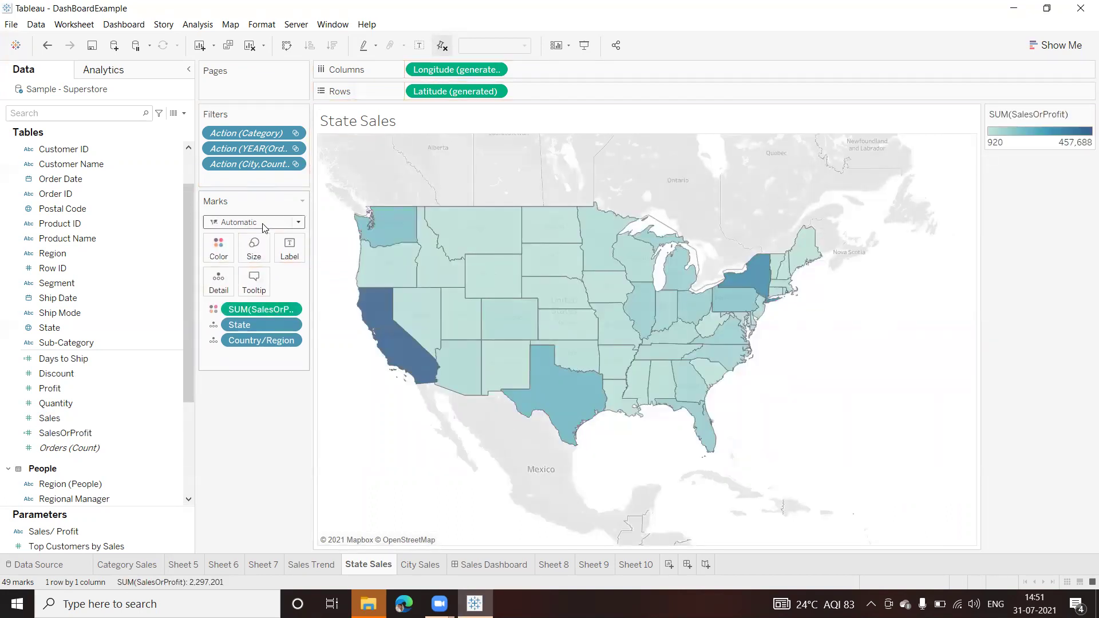
# Apply the Red-Green Diverging palette to the SalesOrProfit colors of the State Sales map
pyautogui.click(221, 255)
pyautogui.click(257, 291)
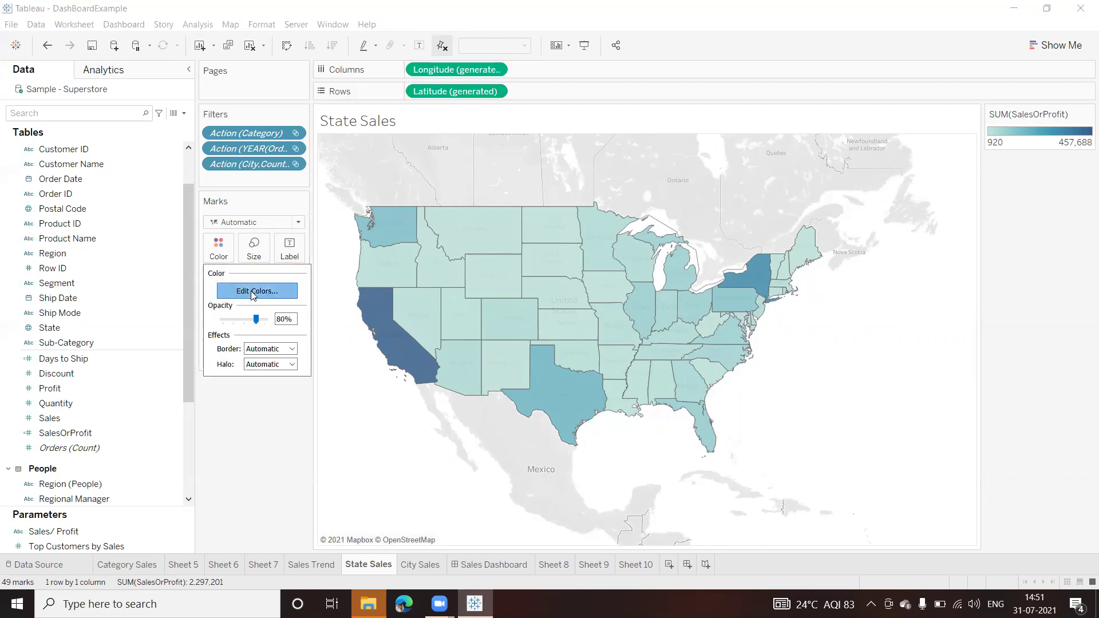
pyautogui.click(500, 247)
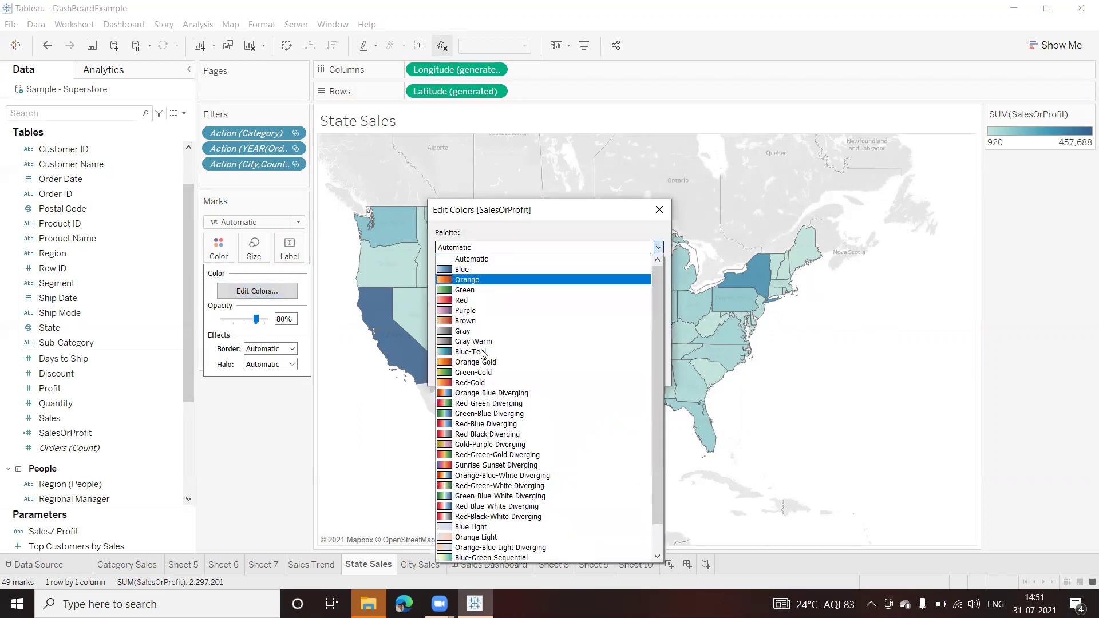
pyautogui.click(470, 403)
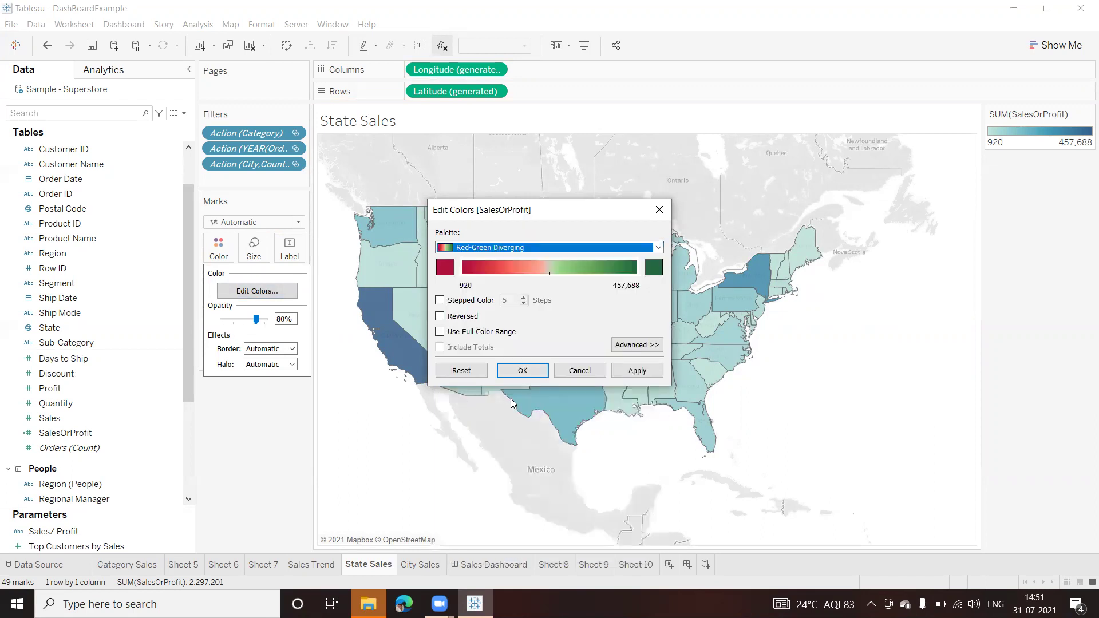
pyautogui.click(641, 369)
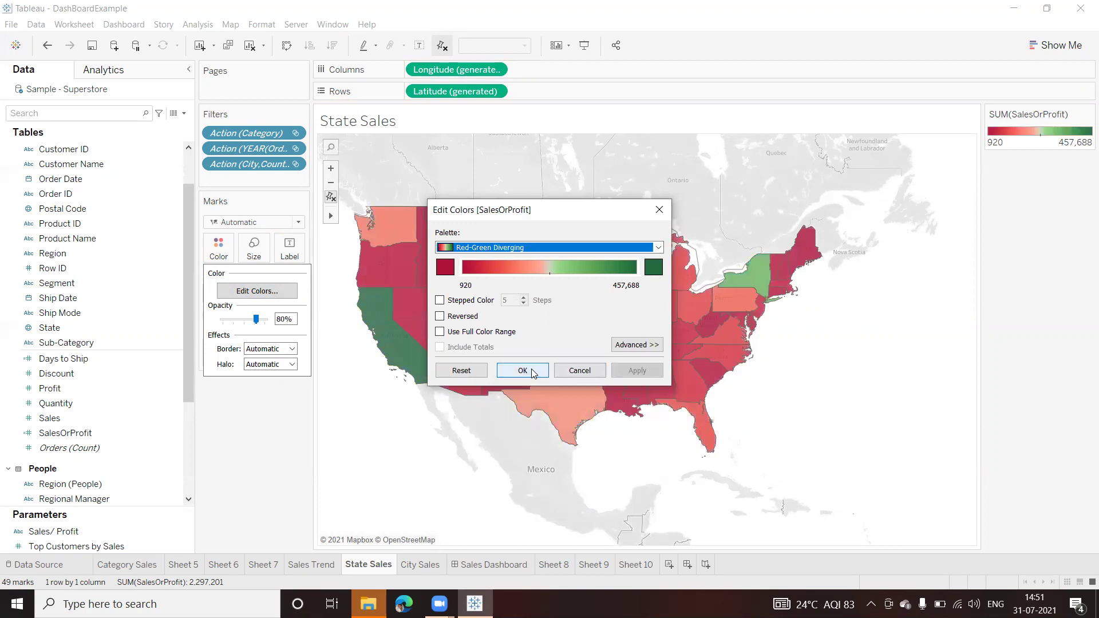
pyautogui.click(531, 369)
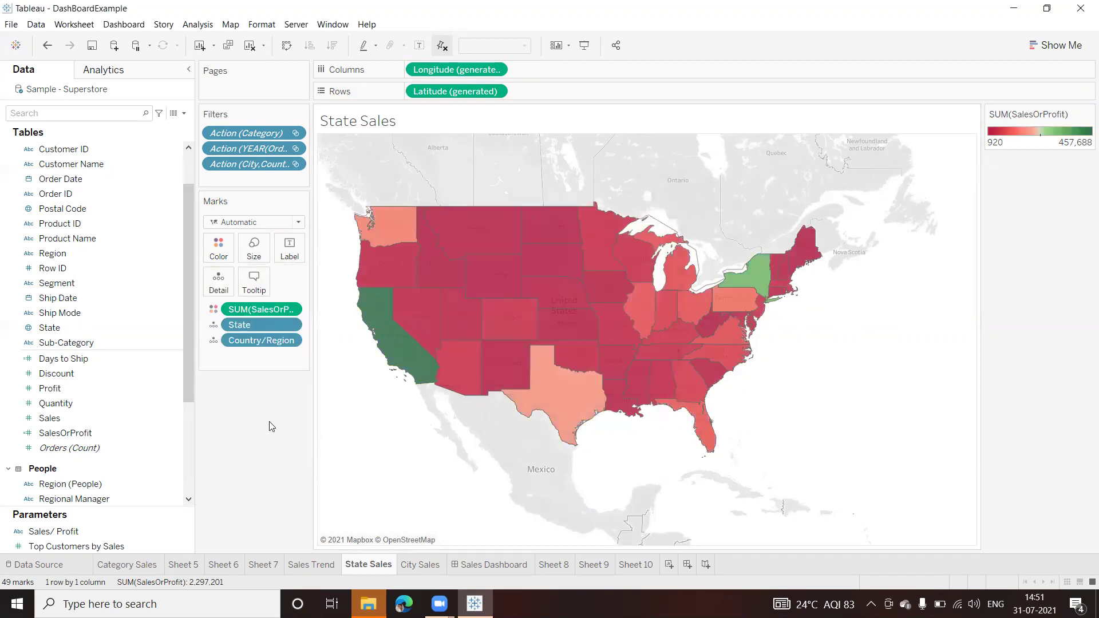
# On the Sales Dashboard, set the Sales/ Profit parameter to Profit to check the recolored State Sales map
pyautogui.click(501, 565)
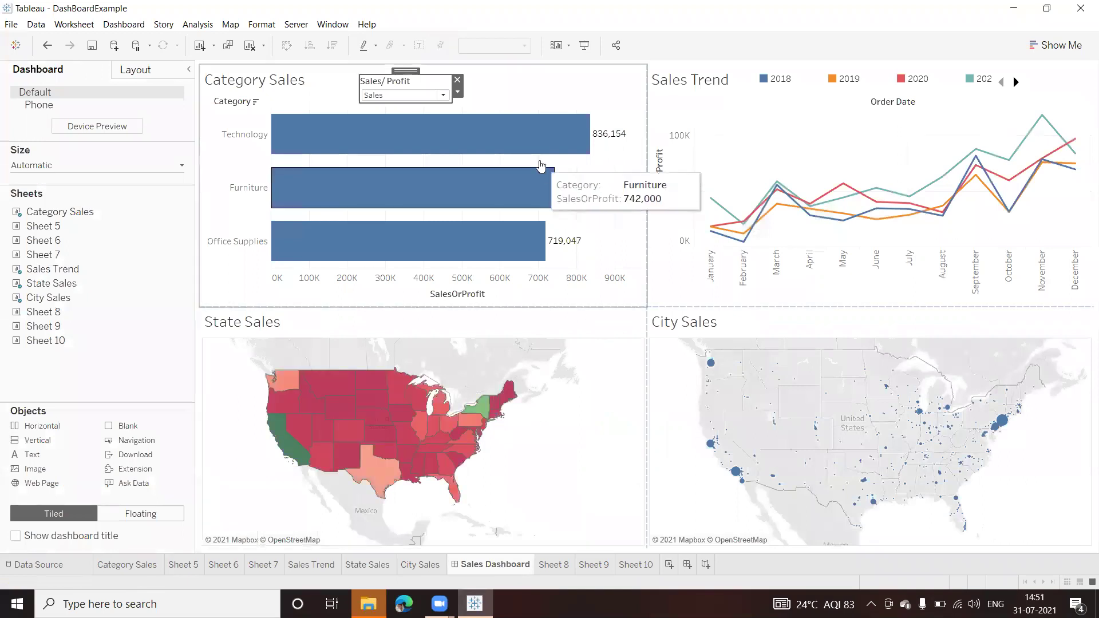
pyautogui.click(444, 94)
pyautogui.click(384, 117)
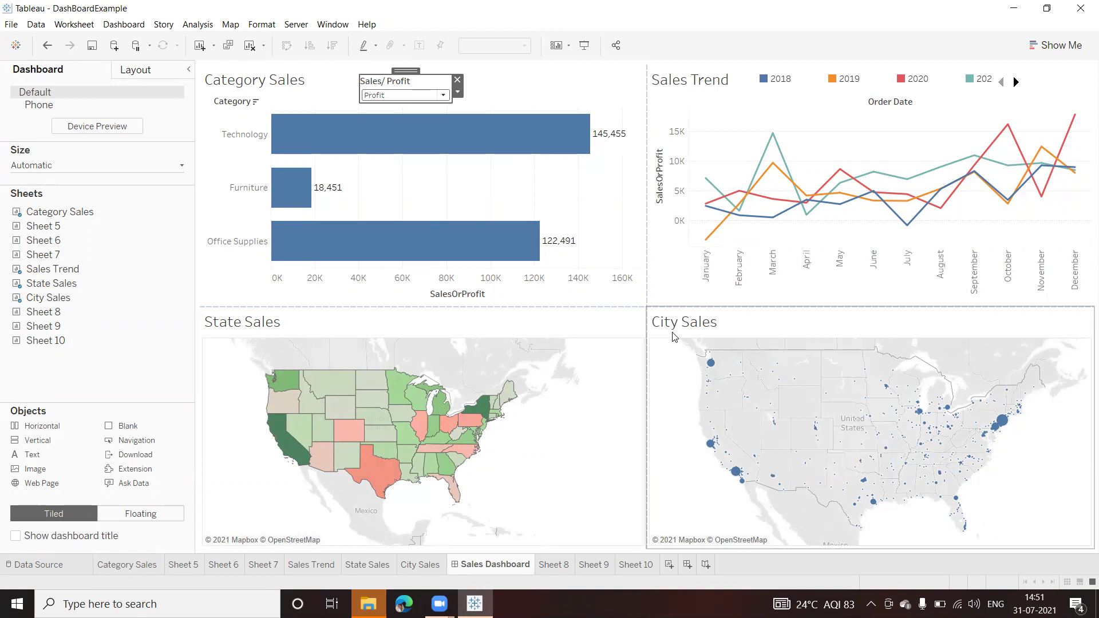
# On the City Sales sheet, replace SUM(Sales) with SalesOrProfit as the field controlling mark size
pyautogui.click(418, 565)
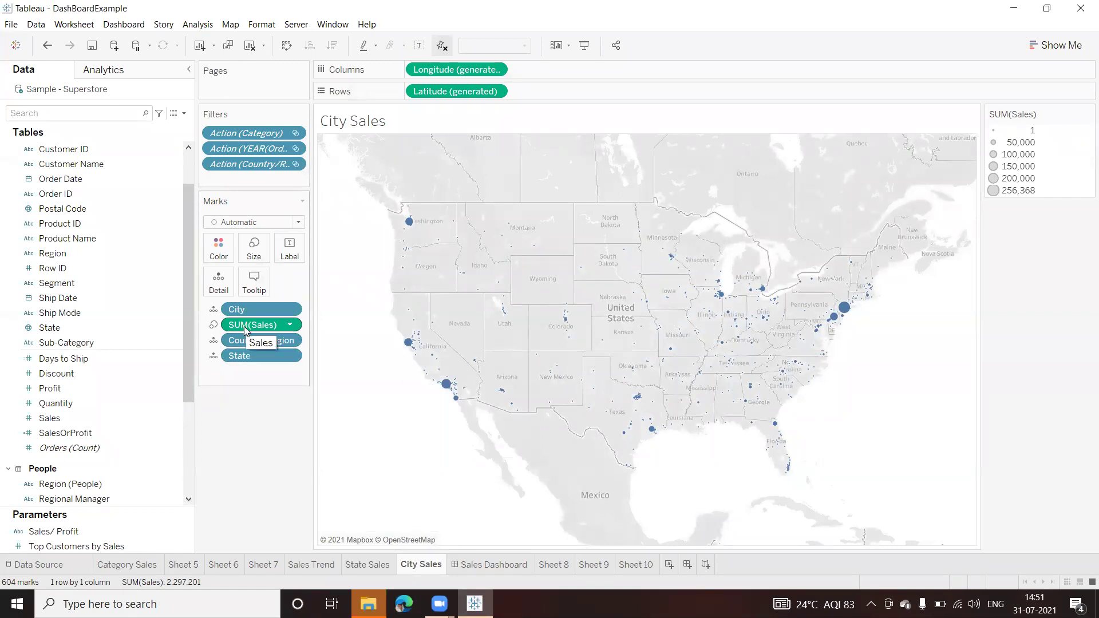
pyautogui.moveTo(241, 327); pyautogui.dragTo(247, 431)
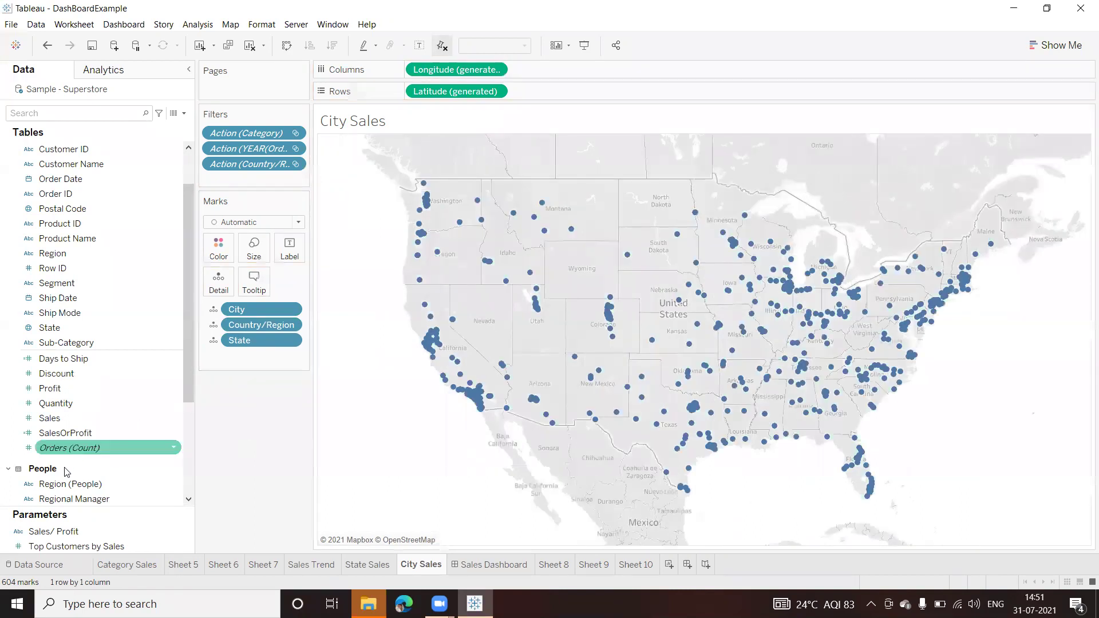
pyautogui.moveTo(58, 435); pyautogui.dragTo(255, 247)
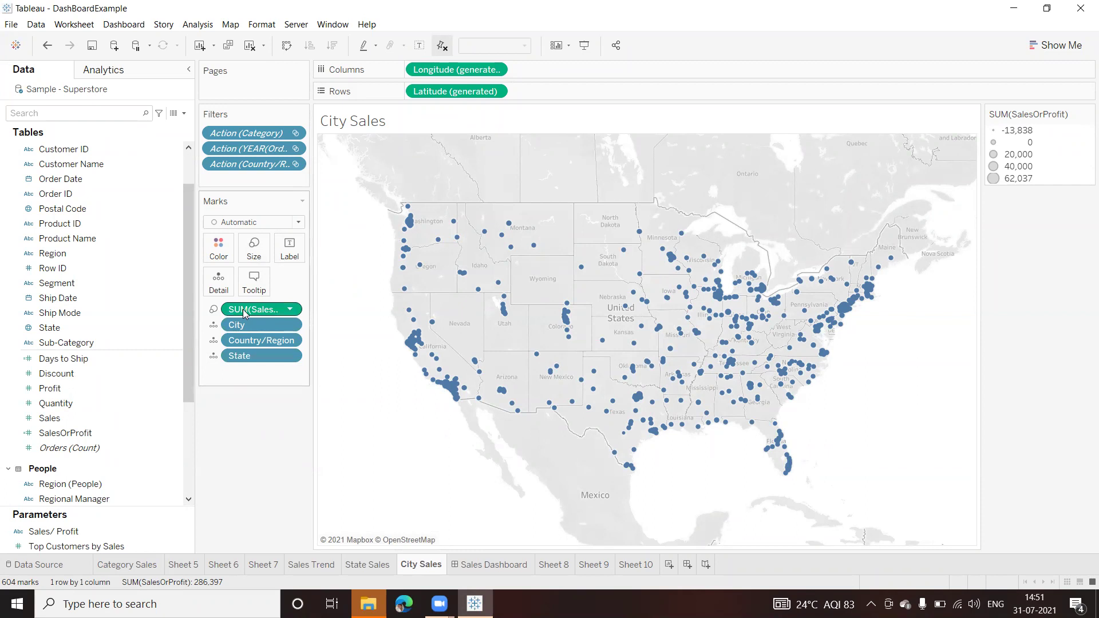
# On the Sales Dashboard, switch the Sales/ Profit parameter to Sales and back to Profit, and view the charts in presentation mode
pyautogui.click(493, 564)
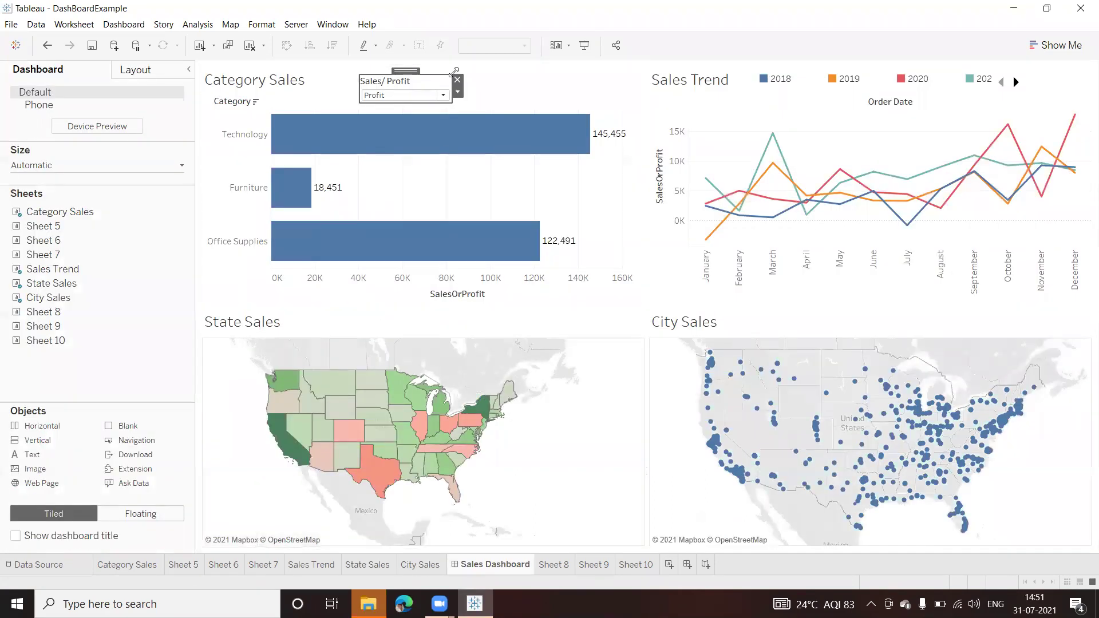
pyautogui.click(443, 96)
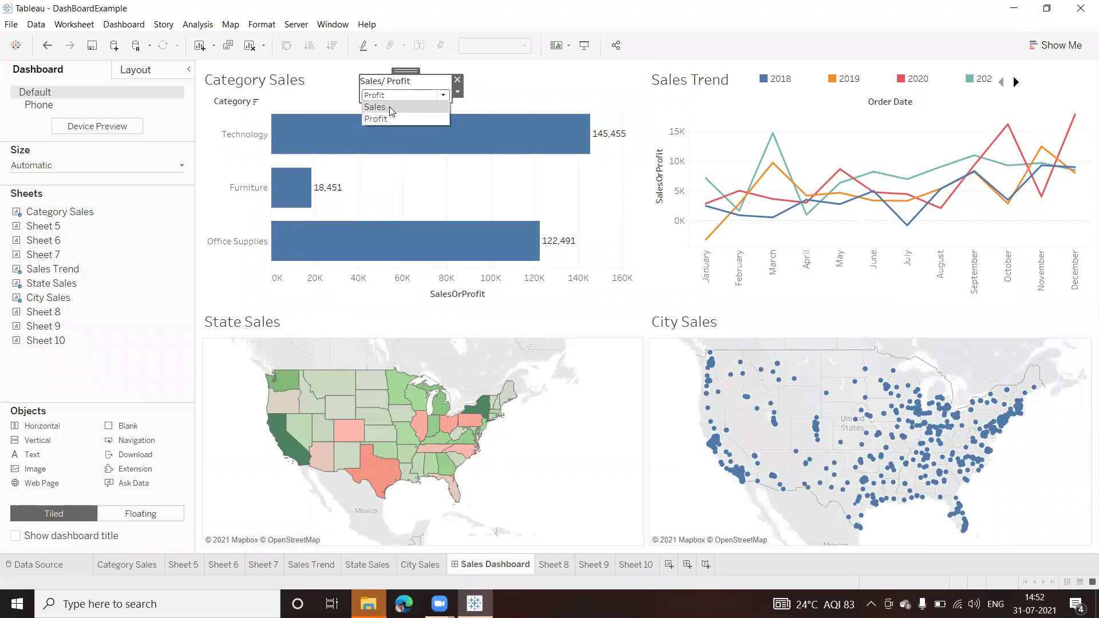
pyautogui.click(389, 106)
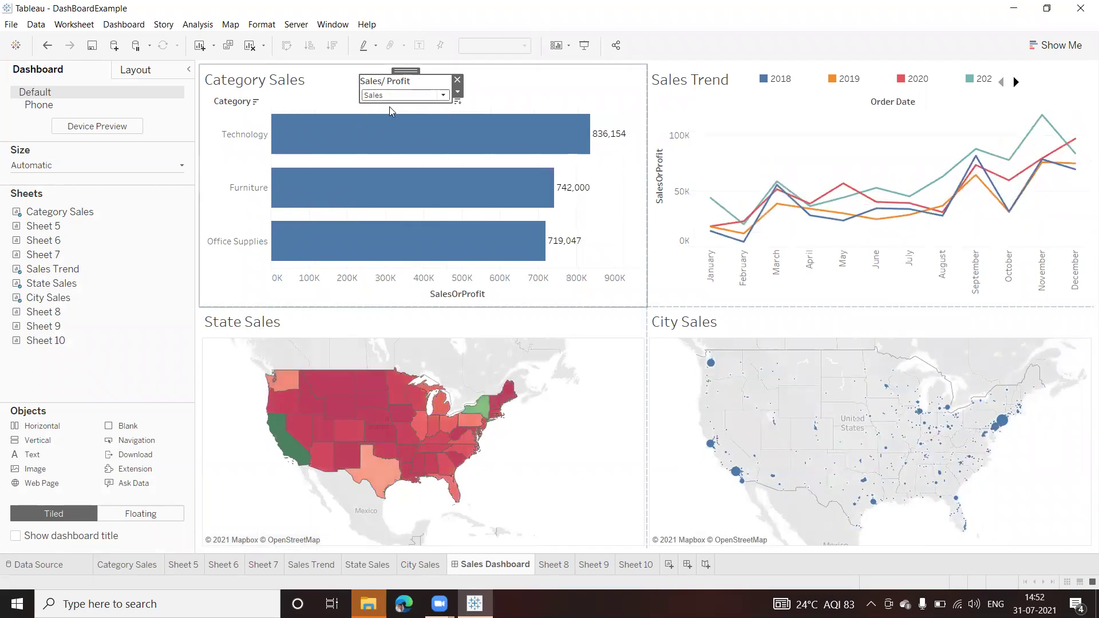
pyautogui.click(443, 94)
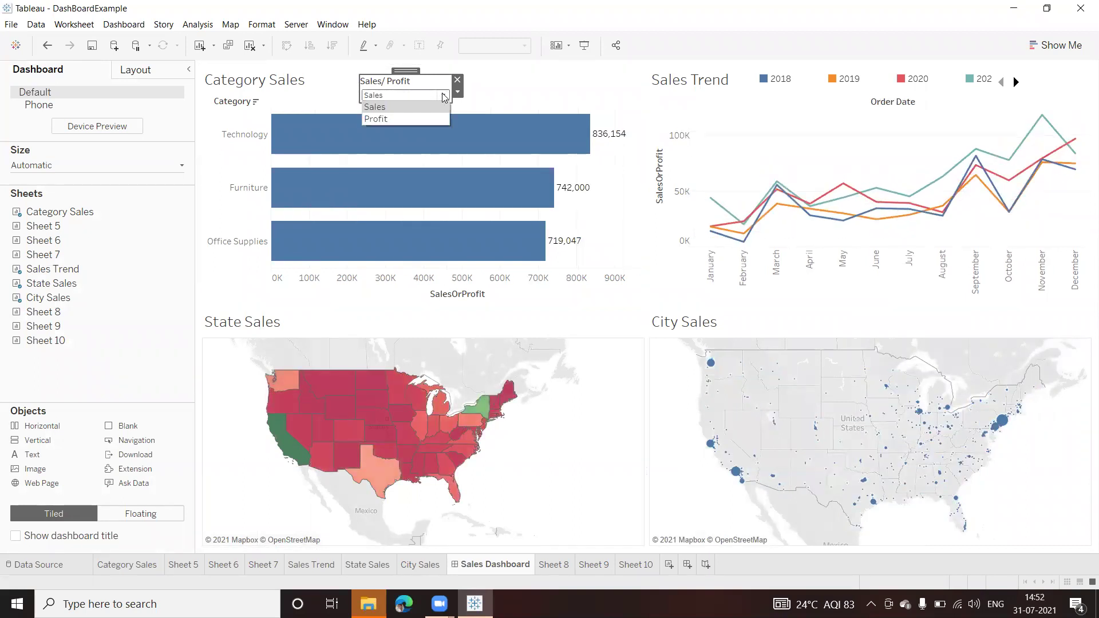
pyautogui.click(388, 118)
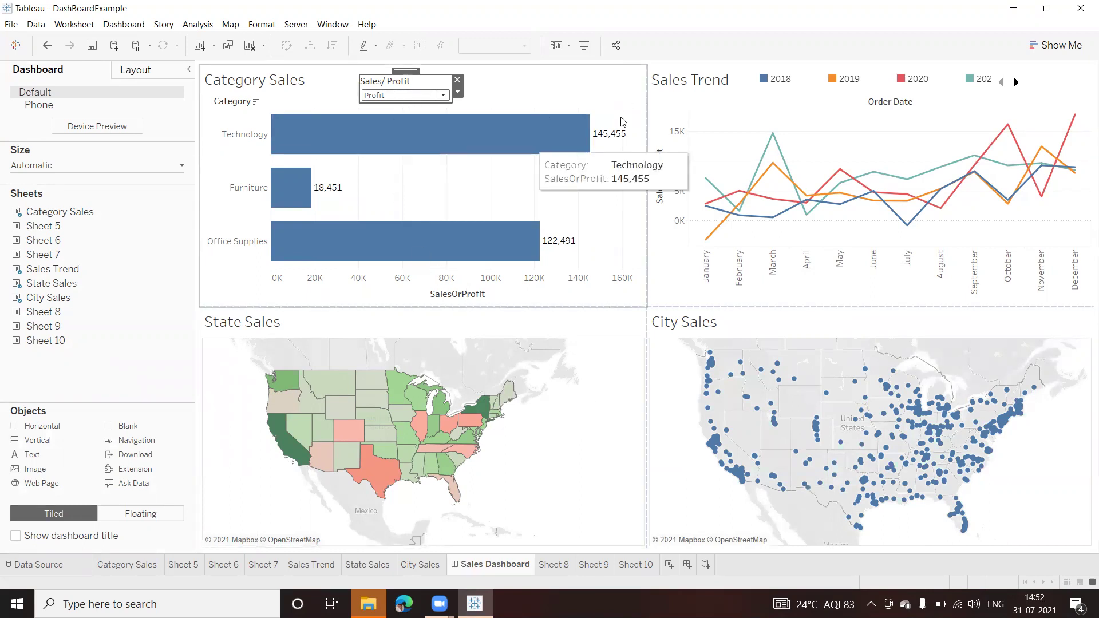
pyautogui.click(584, 45)
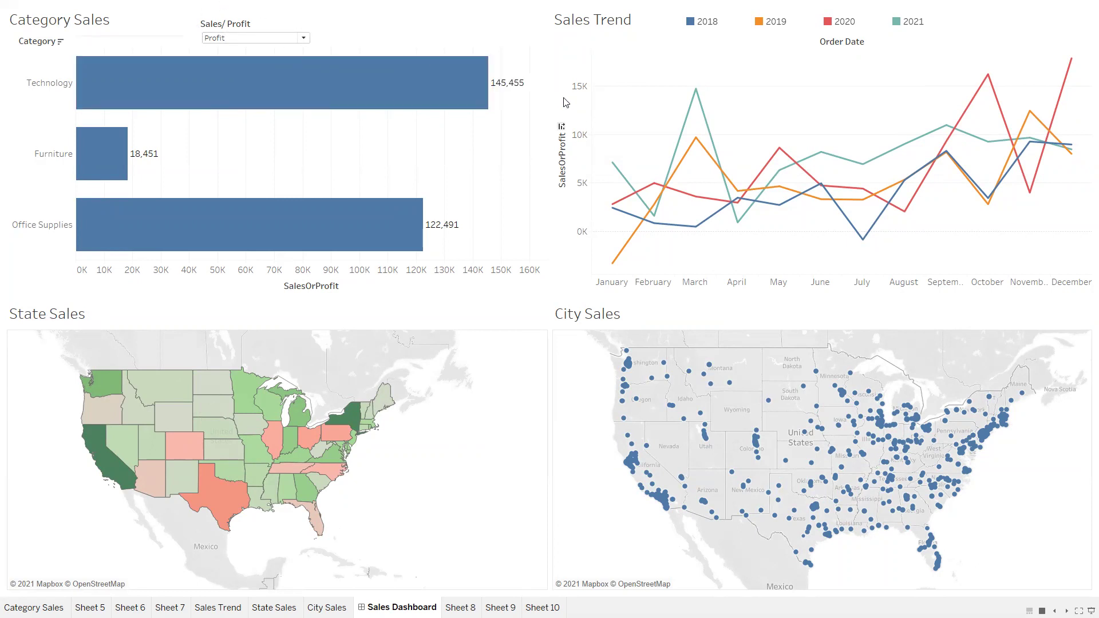
pyautogui.press('Escape')
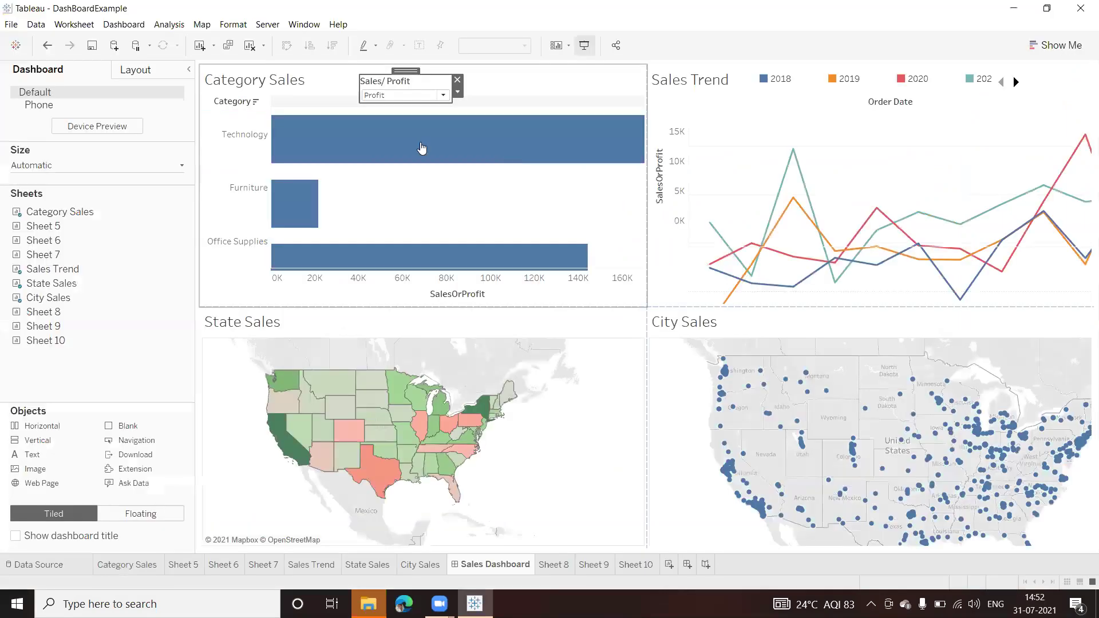
# Replace the Category Sales chart's title with "Category" followed by the inserted Sales/ Profit parameter
pyautogui.click(263, 85)
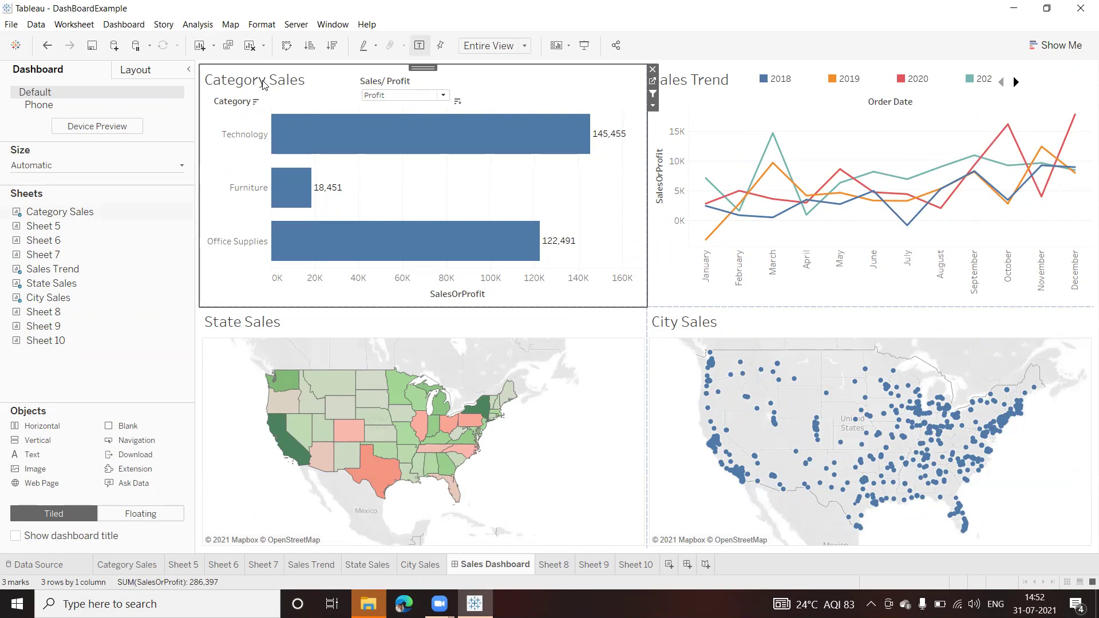
pyautogui.doubleClick(263, 85)
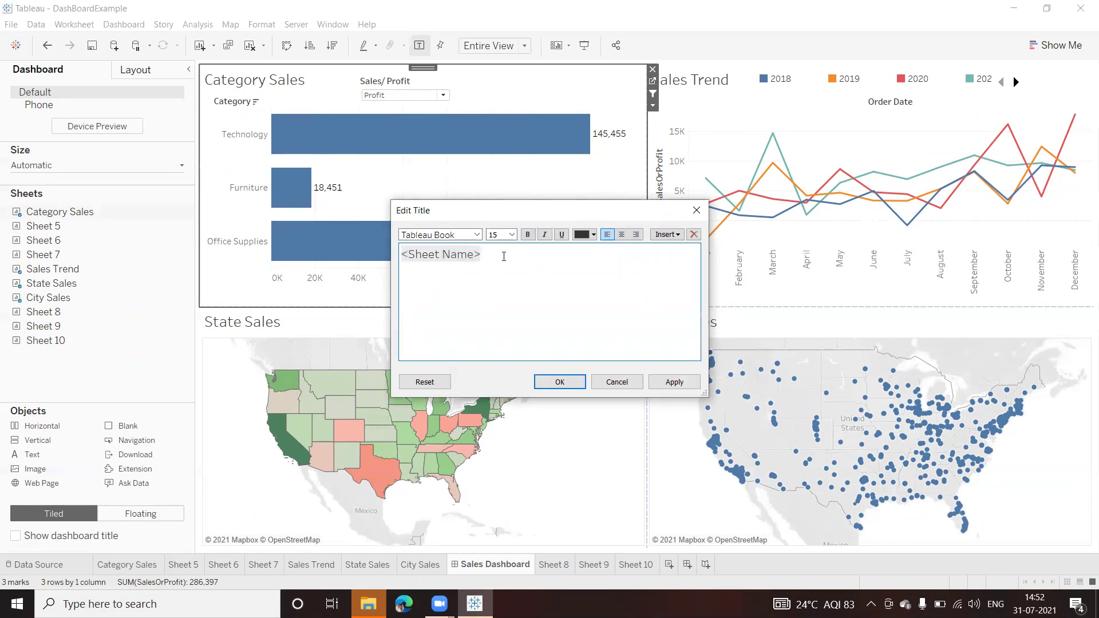
pyautogui.write('Ca')
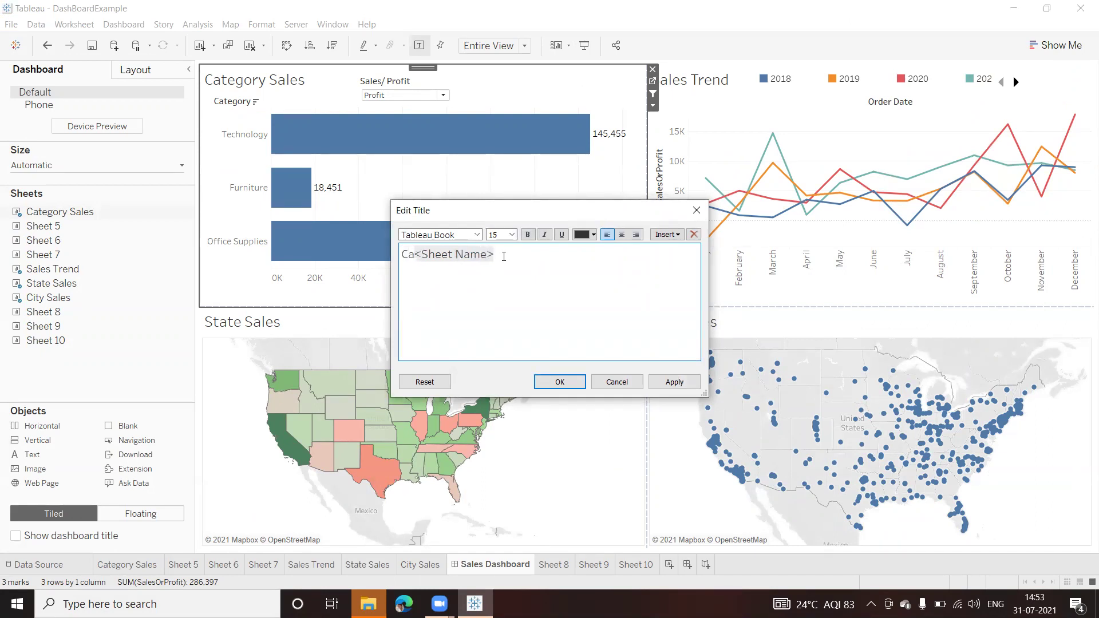
pyautogui.write('tegory')
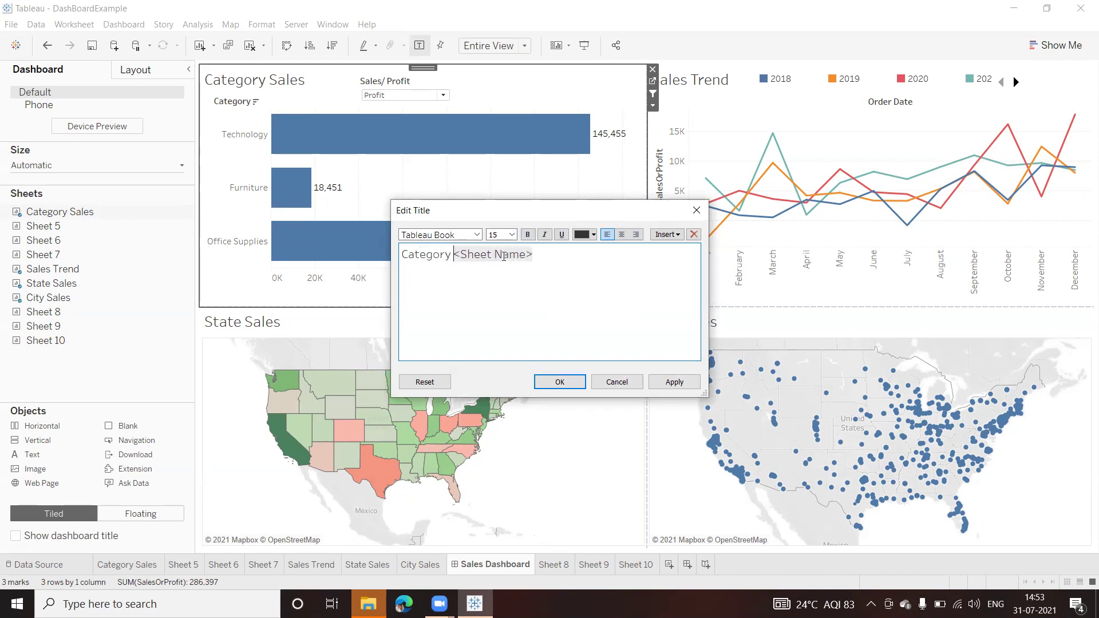
pyautogui.press('BackSpace')
pyautogui.press('BackSpace')
pyautogui.press('BackSpace')
pyautogui.press('BackSpace')
pyautogui.press('BackSpace')
pyautogui.press('BackSpace')
pyautogui.press('BackSpace')
pyautogui.press('BackSpace')
pyautogui.press('BackSpace')
pyautogui.press('BackSpace')
pyautogui.press('BackSpace')
pyautogui.press('BackSpace')
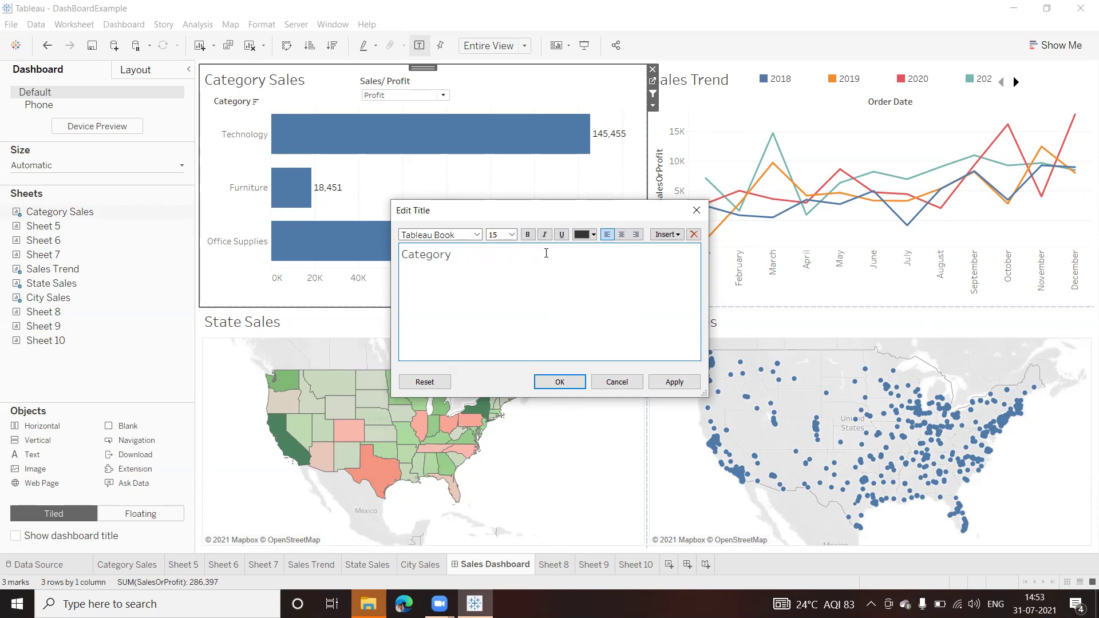
pyautogui.click(680, 235)
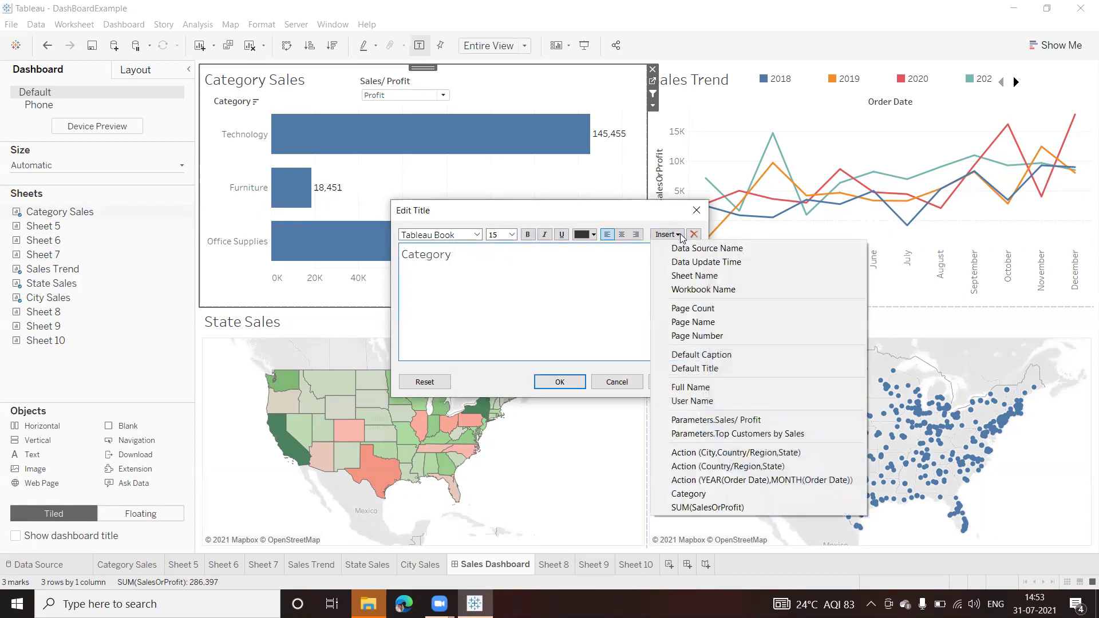
pyautogui.click(721, 421)
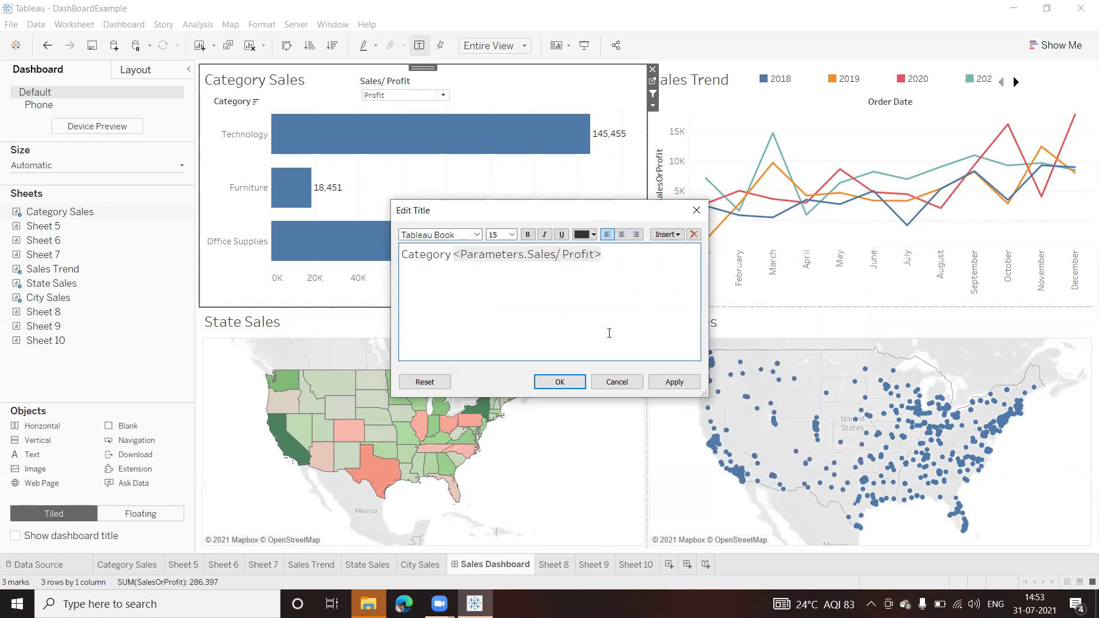
pyautogui.click(675, 382)
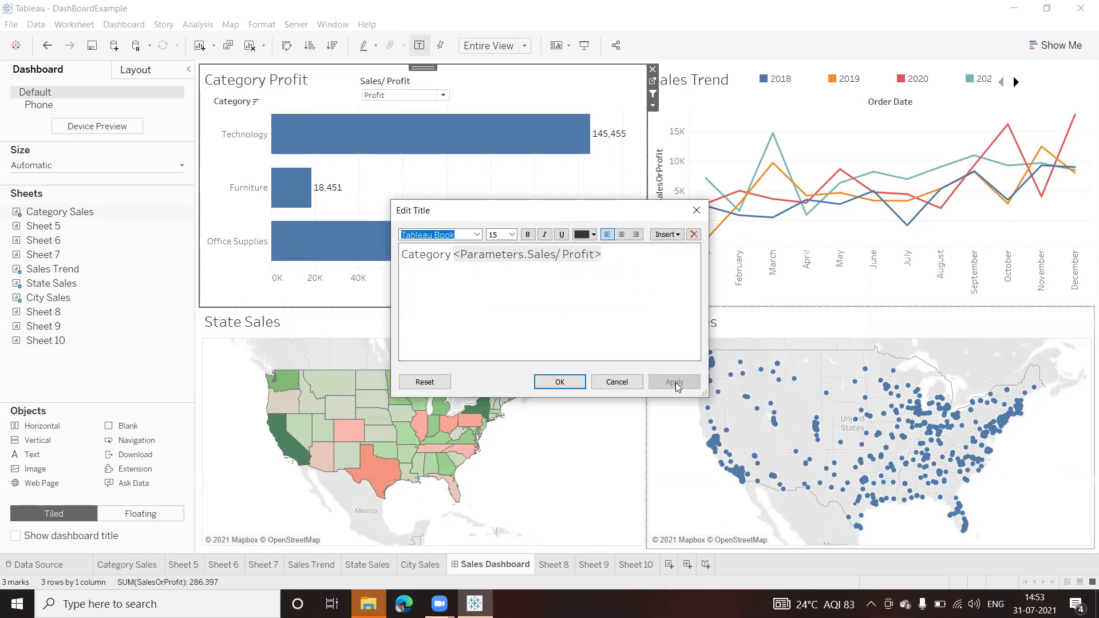
pyautogui.click(560, 381)
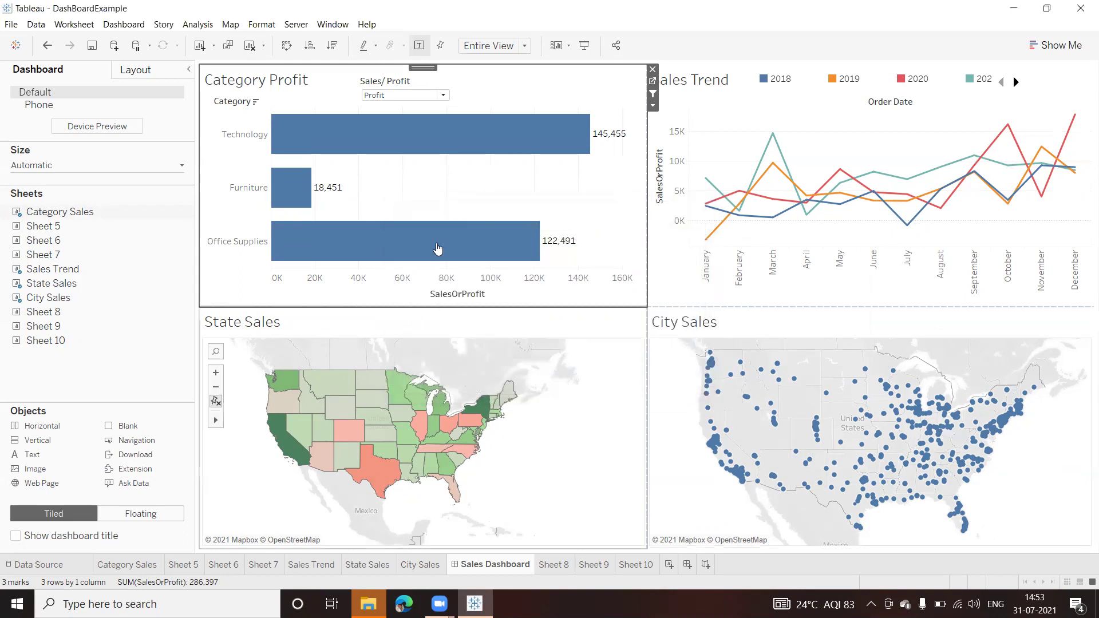
# Switch the Sales/ Profit parameter to Sales and back to Profit to check the category chart's dynamic title
pyautogui.click(401, 95)
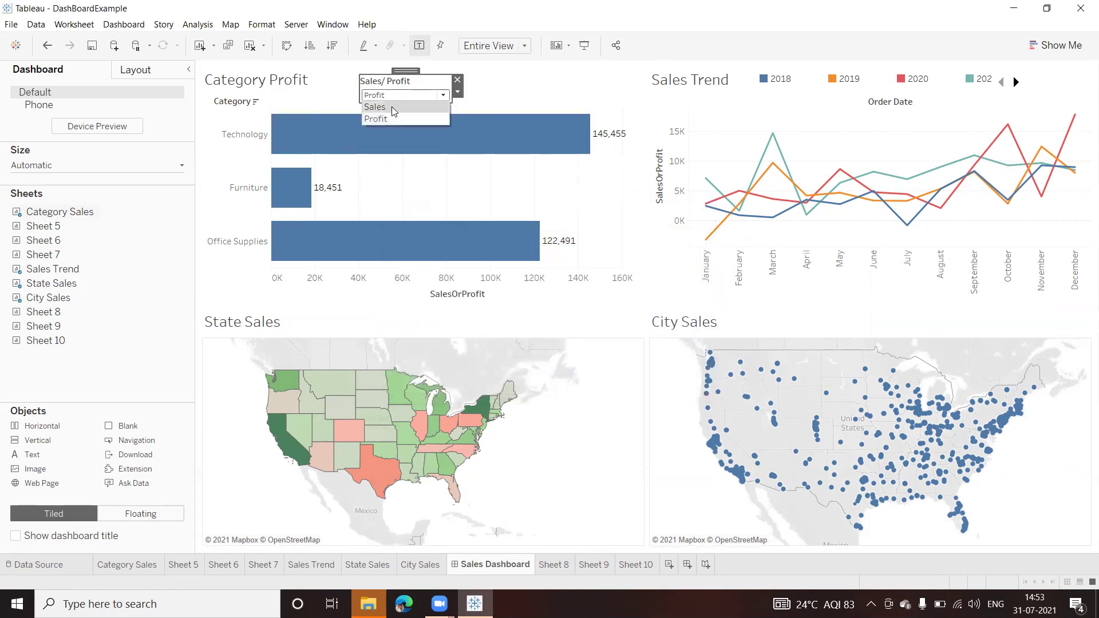
pyautogui.click(392, 106)
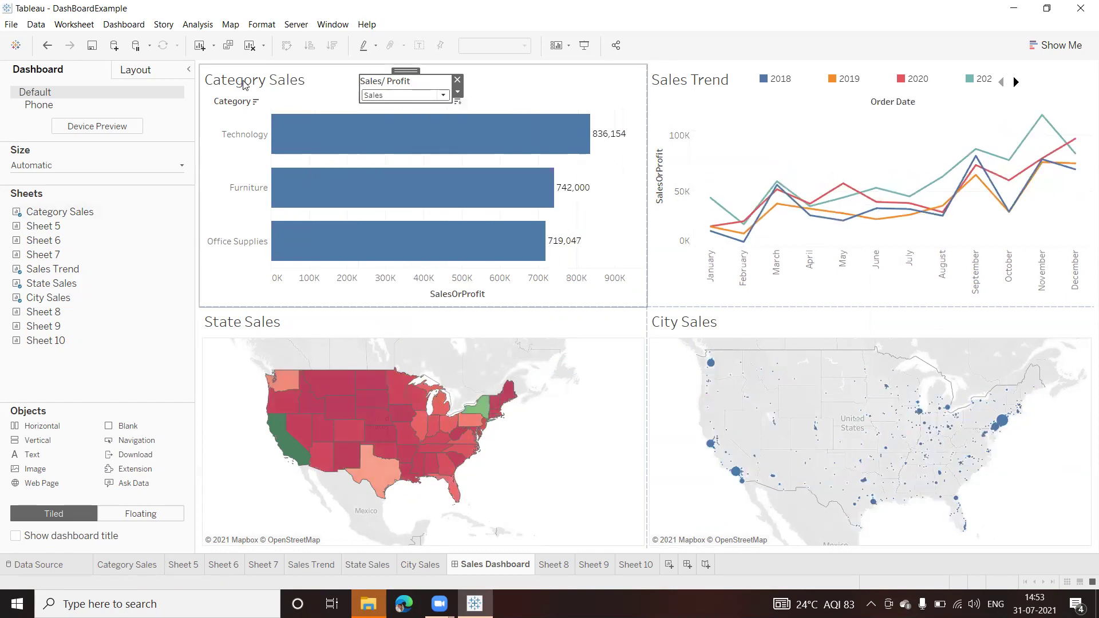
pyautogui.click(442, 96)
pyautogui.click(375, 119)
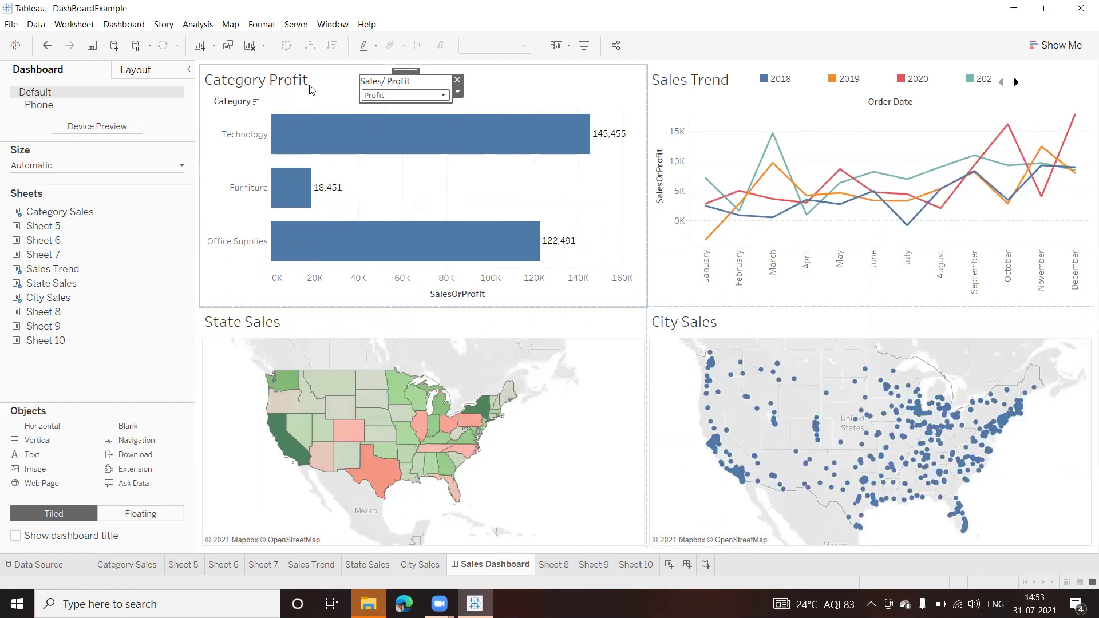
# Replace the Sales Trend chart's title with the inserted Sales/ Profit parameter followed by "Trend"
pyautogui.doubleClick(675, 85)
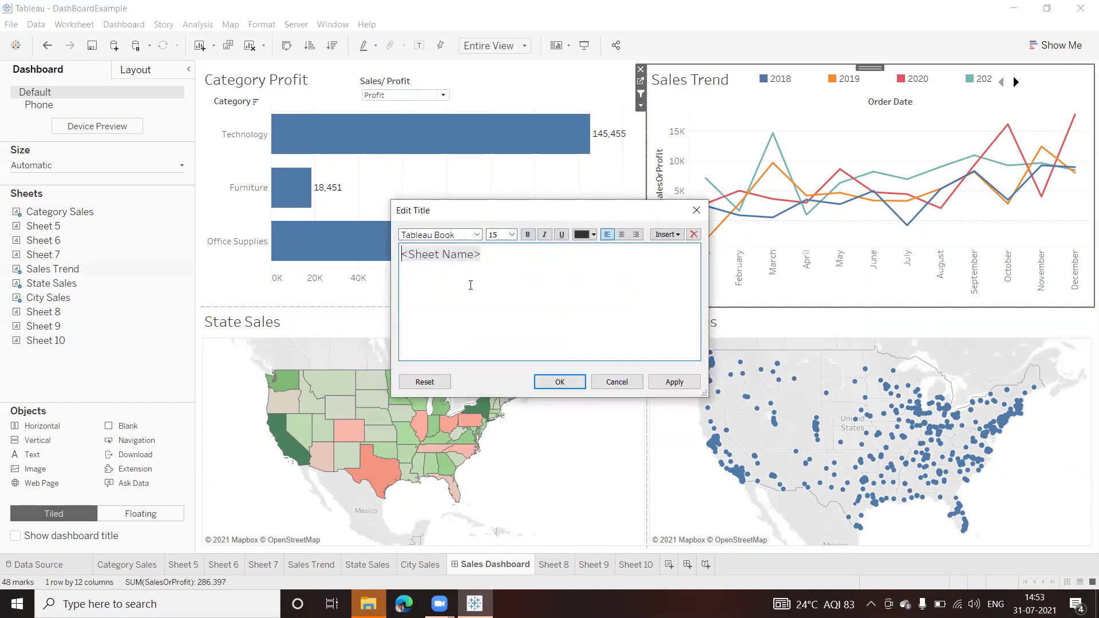
pyautogui.press('Delete')
pyautogui.press('Delete')
pyautogui.press('Delete')
pyautogui.press('Delete')
pyautogui.press('Delete')
pyautogui.press('Delete')
pyautogui.press('Delete')
pyautogui.press('Delete')
pyautogui.press('Delete')
pyautogui.press('Delete')
pyautogui.press('Delete')
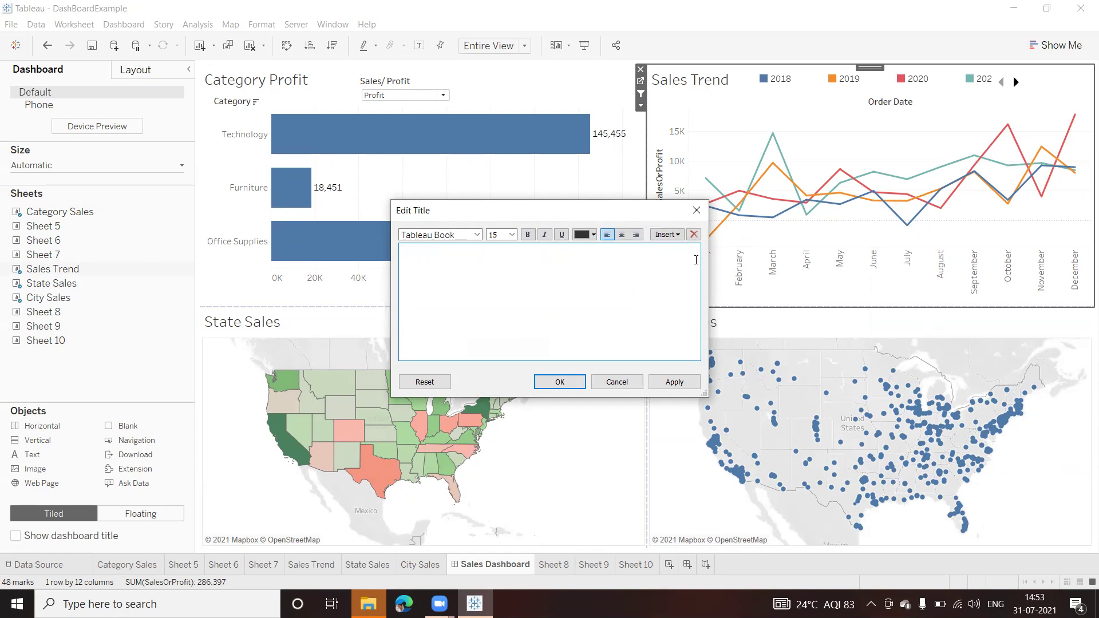
pyautogui.click(679, 236)
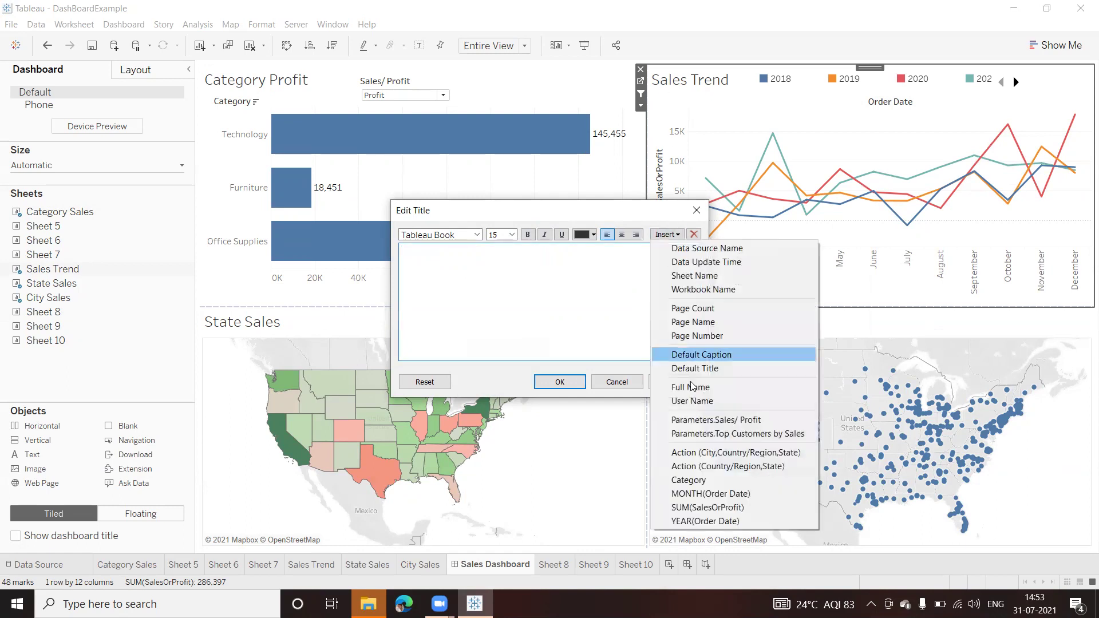
pyautogui.click(694, 424)
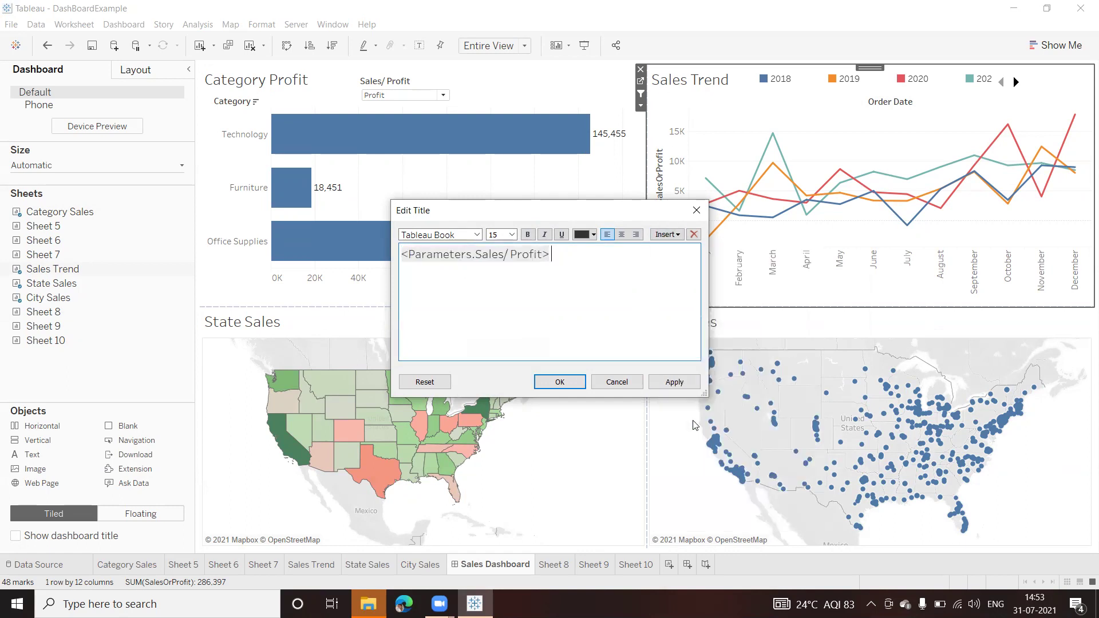
pyautogui.write('Trend')
pyautogui.click(674, 382)
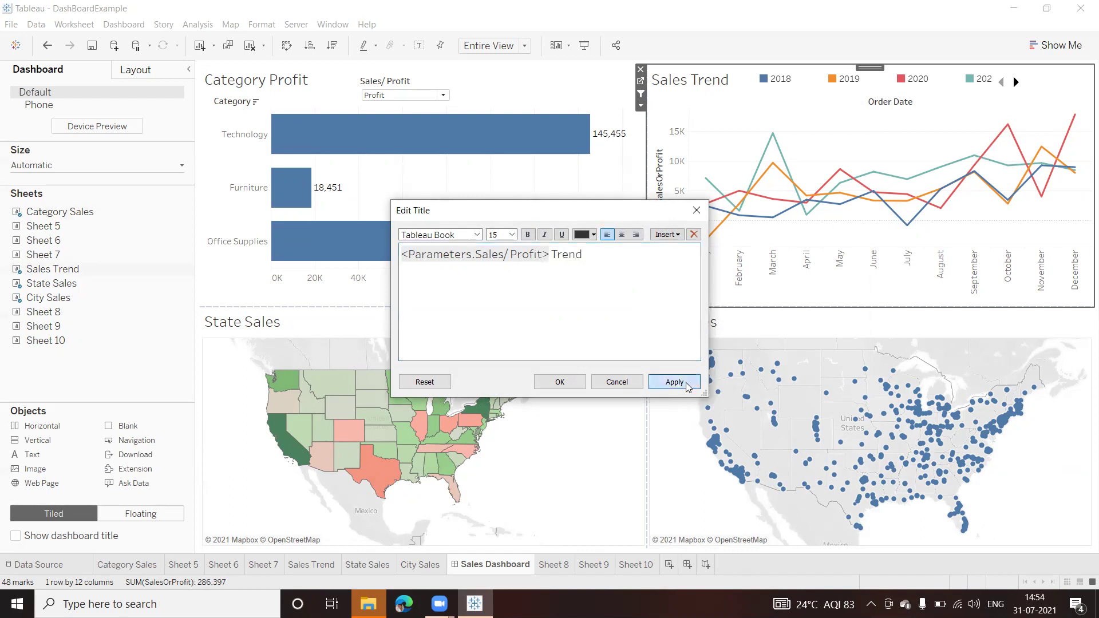
pyautogui.click(560, 383)
# Replace the State Sales map's title with "State" followed by the inserted Sales/ Profit parameter
pyautogui.doubleClick(239, 323)
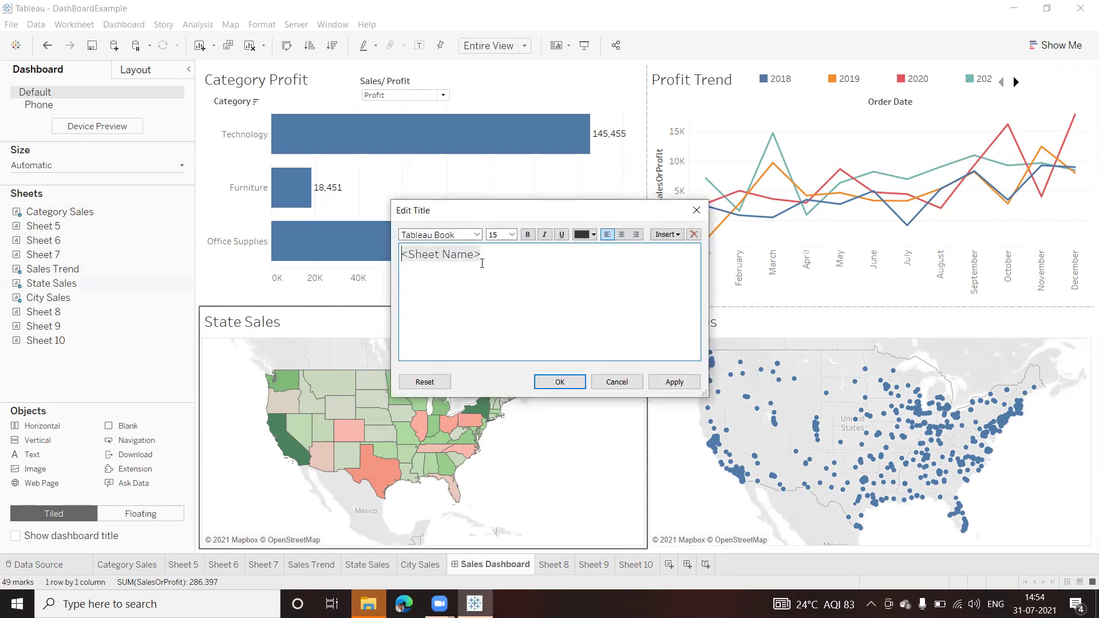
pyautogui.write('State')
pyautogui.press('Delete')
pyautogui.press('Delete')
pyautogui.press('Delete')
pyautogui.press('Delete')
pyautogui.press('Delete')
pyautogui.press('Delete')
pyautogui.press('Delete')
pyautogui.press('Delete')
pyautogui.press('Delete')
pyautogui.press('Delete')
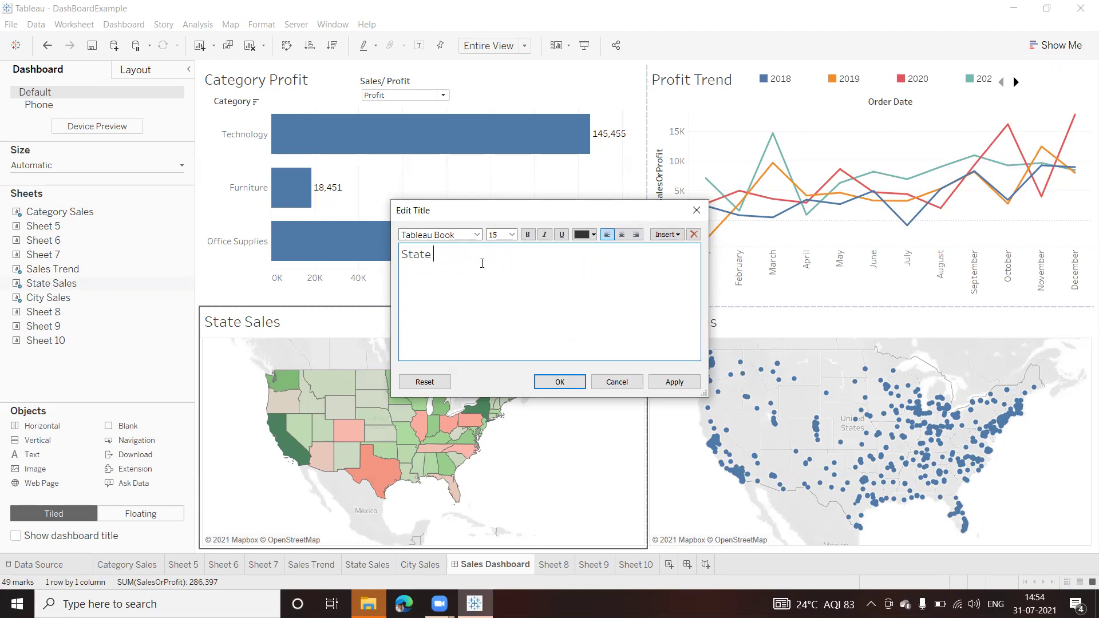
pyautogui.click(680, 239)
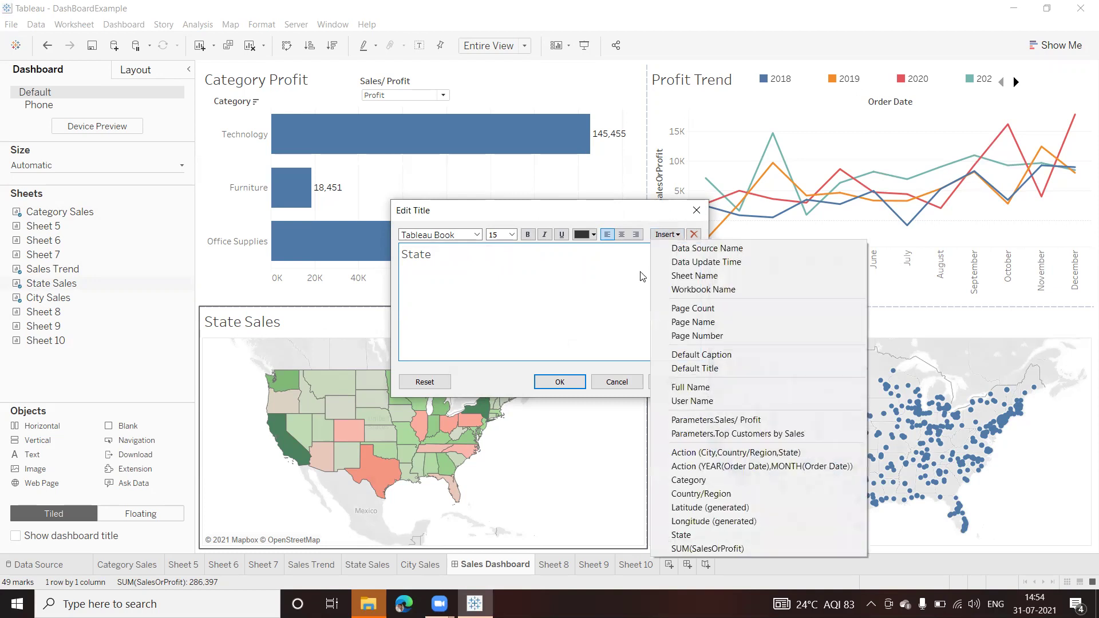
pyautogui.click(708, 421)
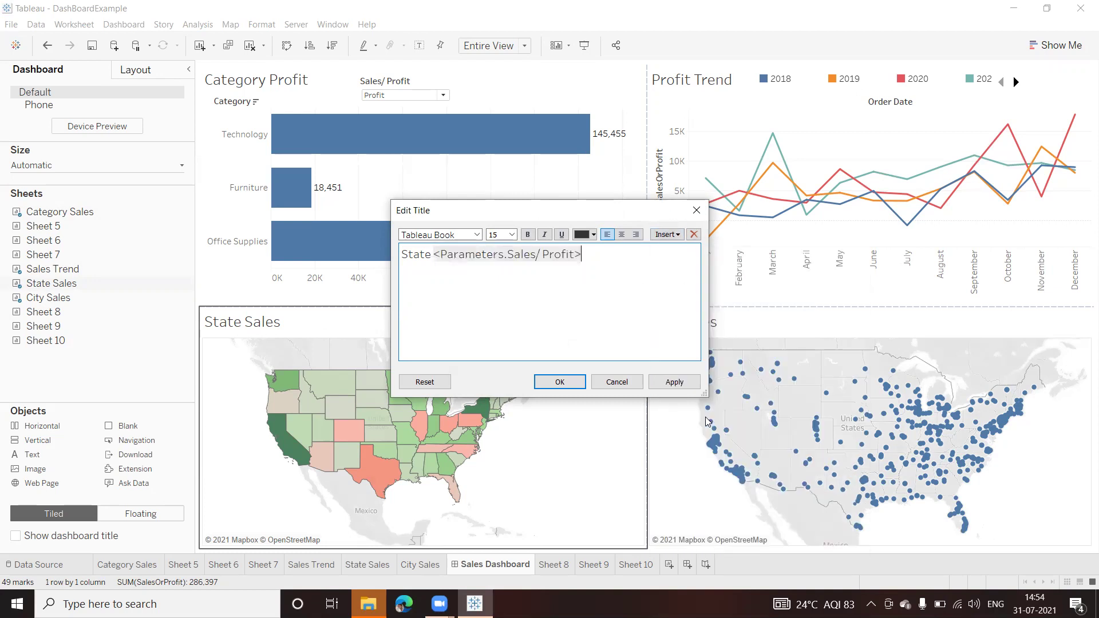
pyautogui.click(560, 382)
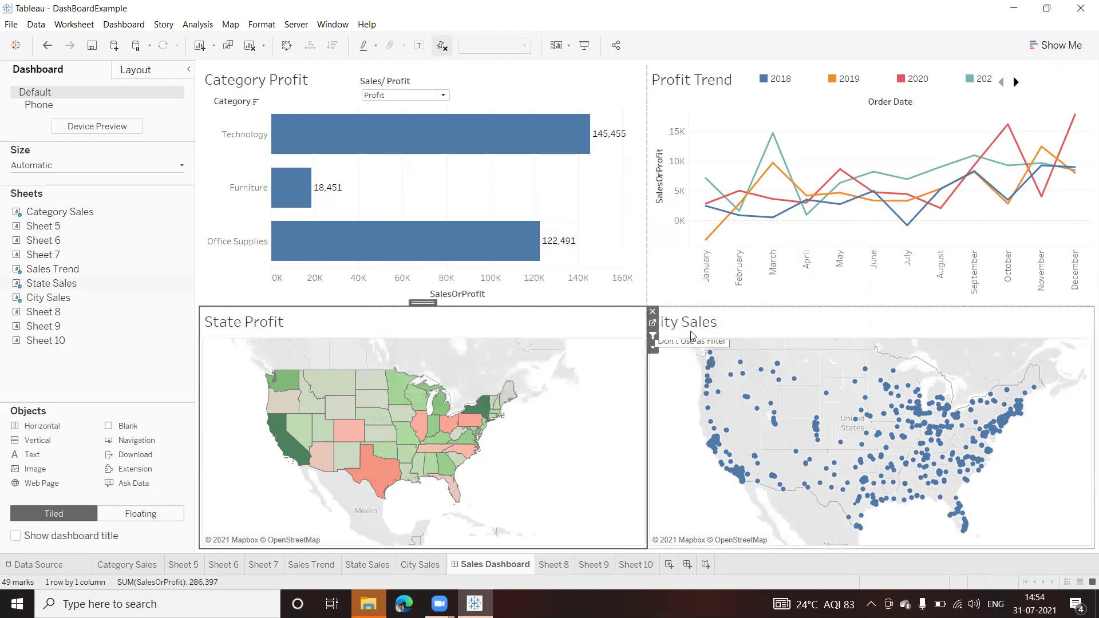
# Replace the City Sales map's title with "City" followed by the inserted Sales/ Profit parameter
pyautogui.doubleClick(698, 323)
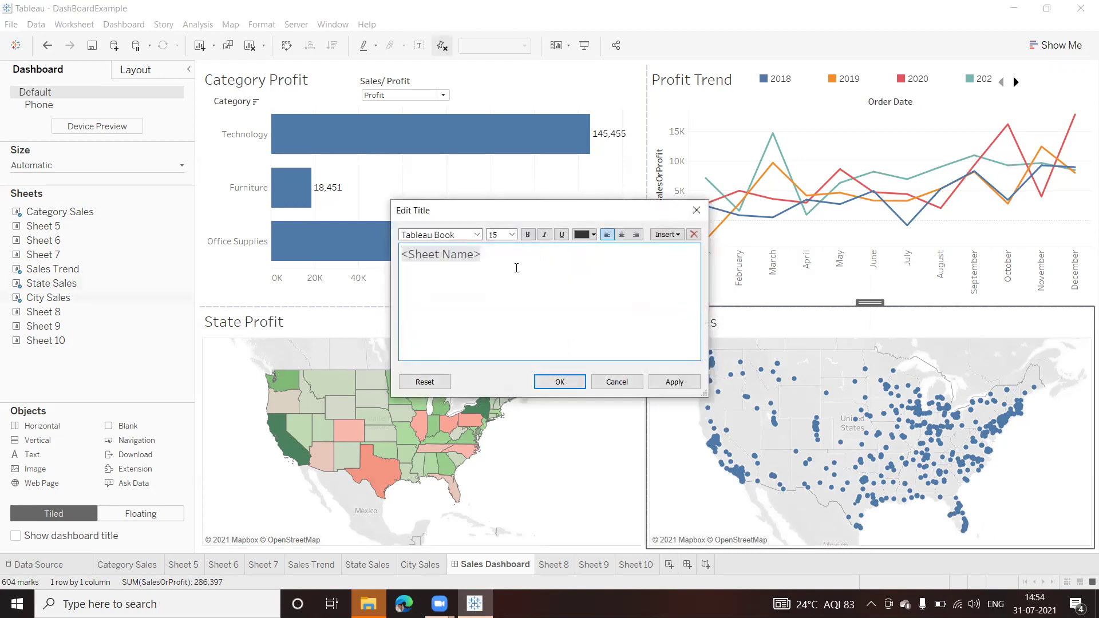
pyautogui.moveTo(519, 214); pyautogui.dragTo(387, 199)
pyautogui.write('City')
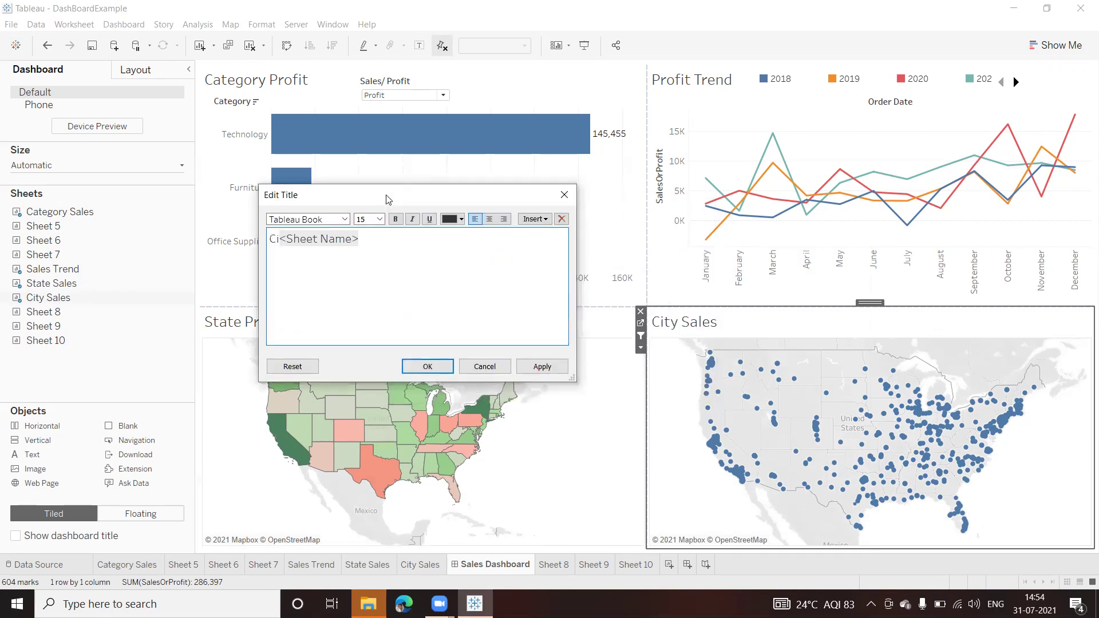
pyautogui.press('Delete')
pyautogui.press('Delete')
pyautogui.press('Delete')
pyautogui.press('Delete')
pyautogui.press('Delete')
pyautogui.press('Delete')
pyautogui.press('Delete')
pyautogui.press('Delete')
pyautogui.press('Delete')
pyautogui.press('Delete')
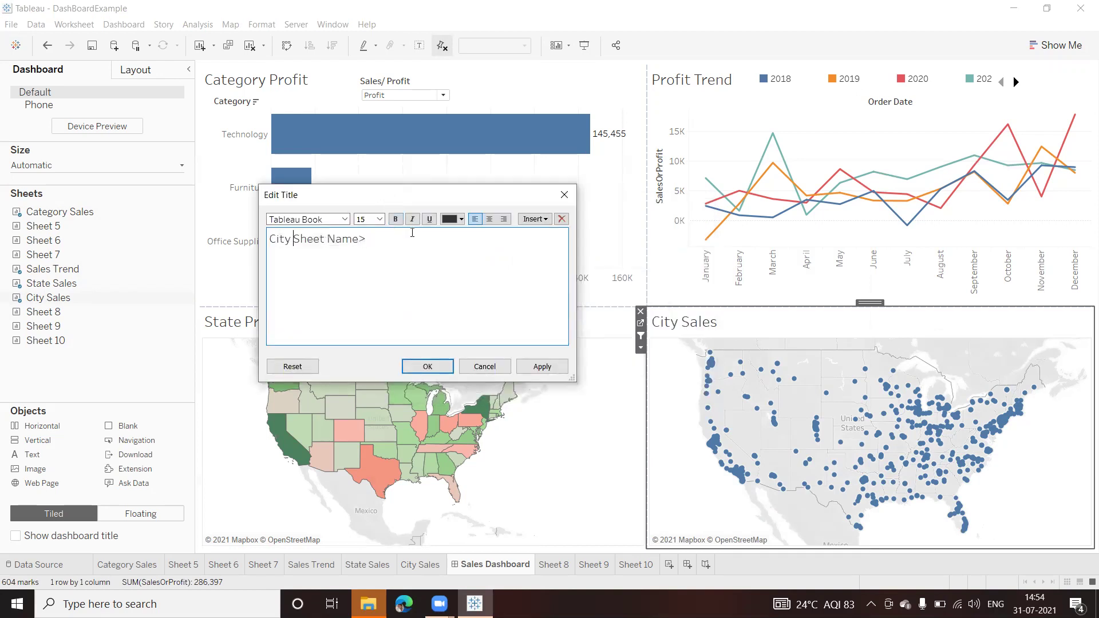
pyautogui.press('Delete')
pyautogui.press('Delete')
pyautogui.click(534, 218)
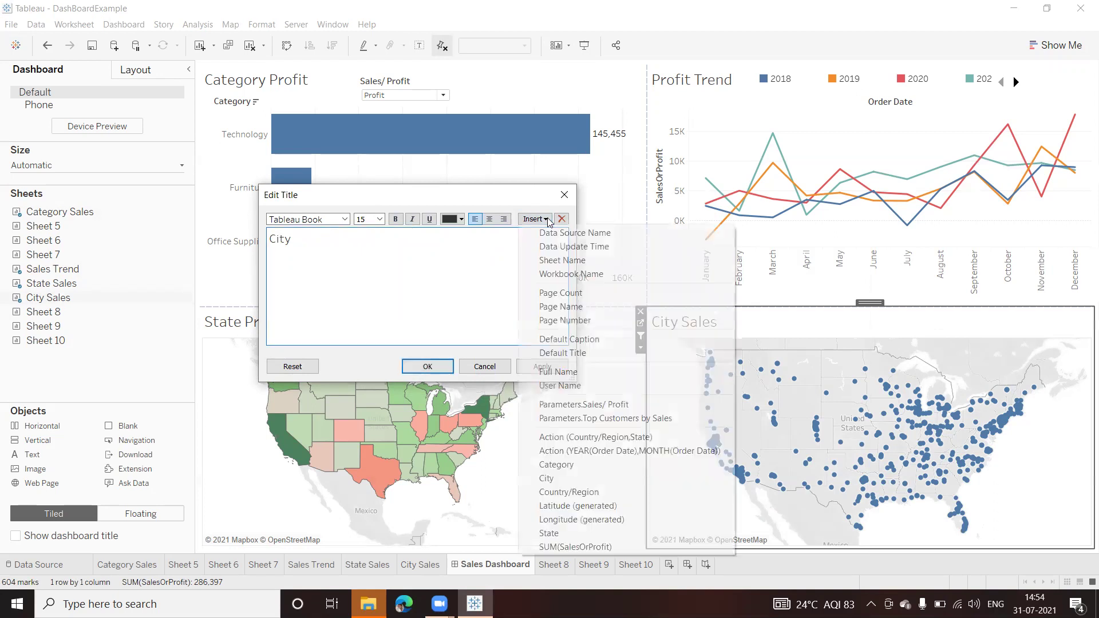
pyautogui.click(572, 405)
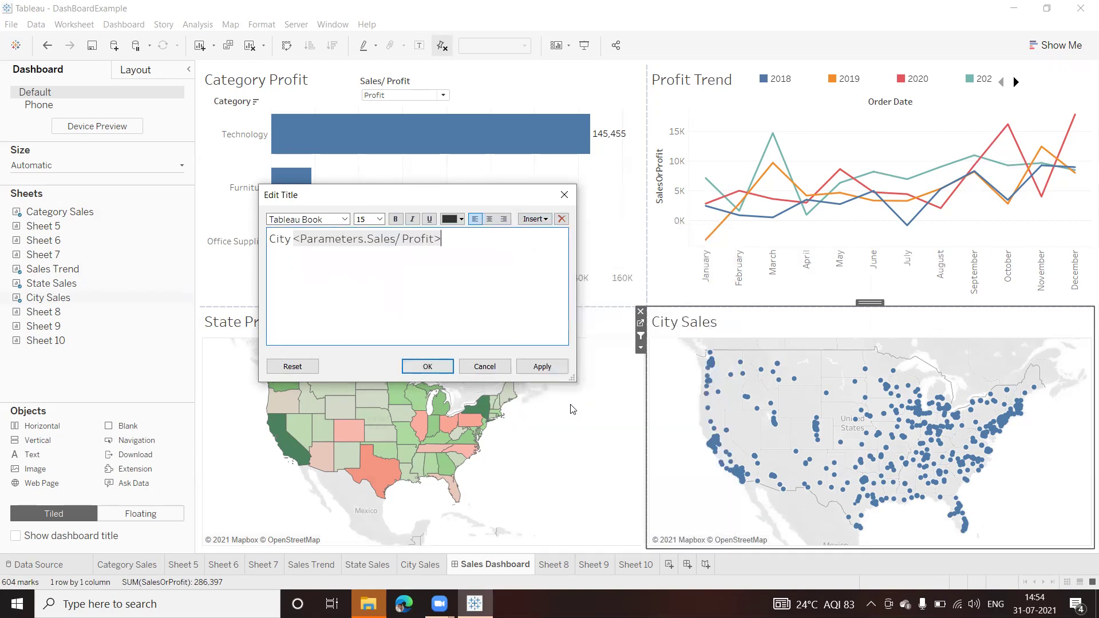
pyautogui.click(428, 366)
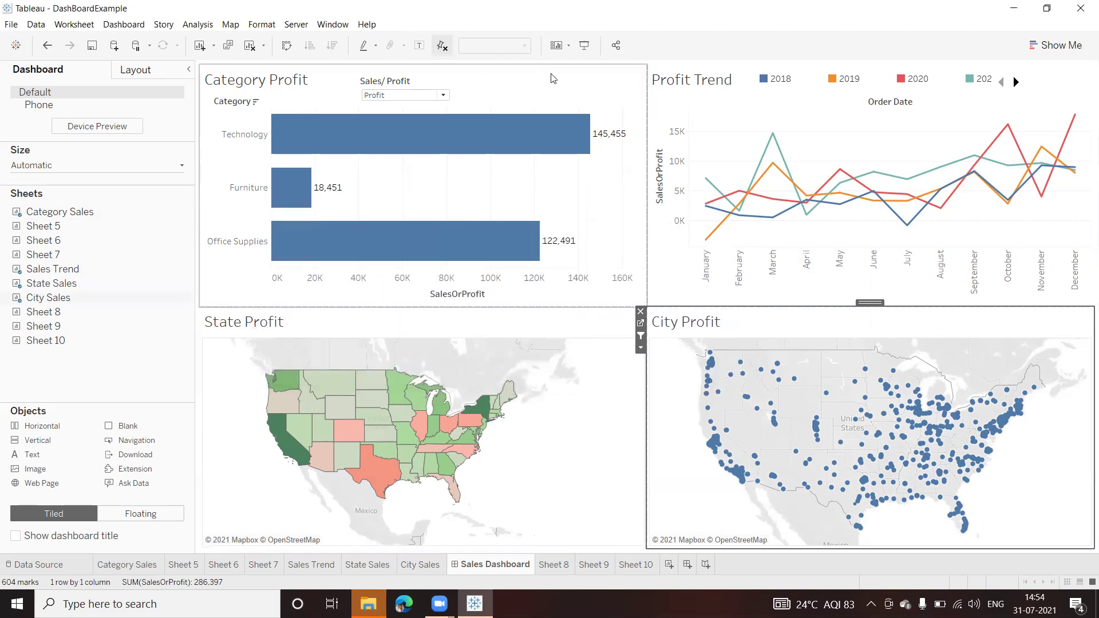
# View the dashboard in presentation mode and switch the Sales/ Profit parameter to Sales and back to Profit to check all charts and titles
pyautogui.click(583, 47)
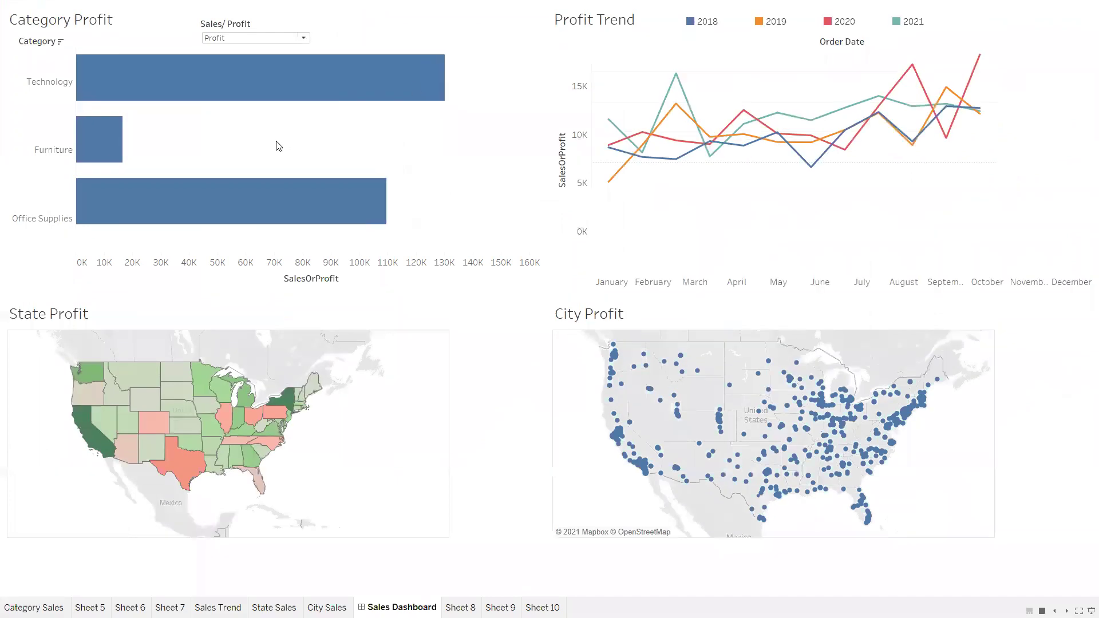
pyautogui.click(302, 38)
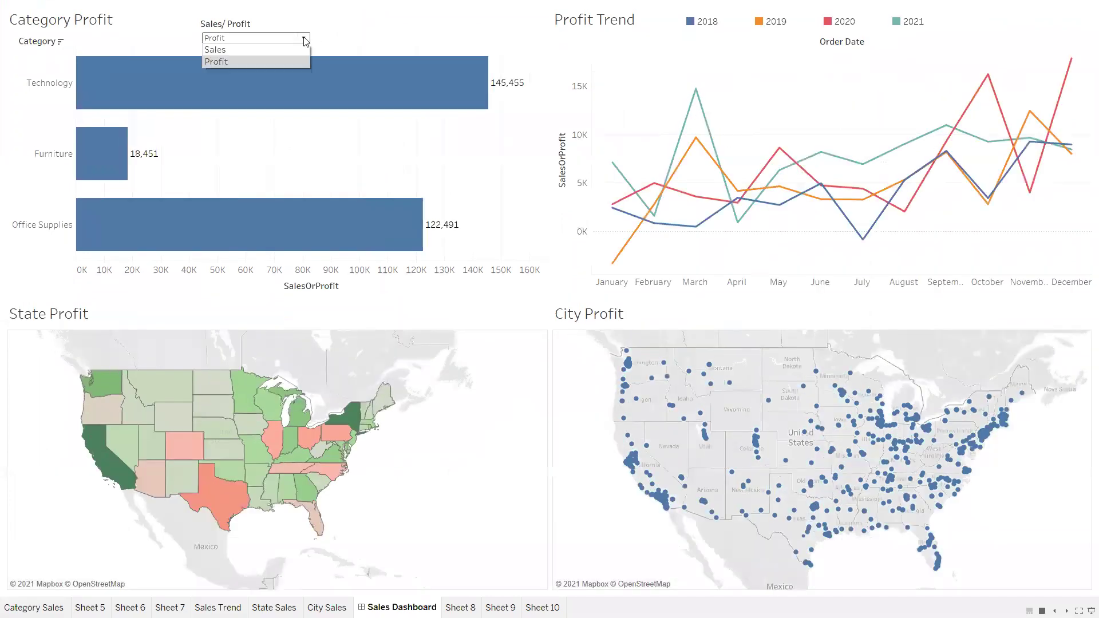
pyautogui.click(241, 50)
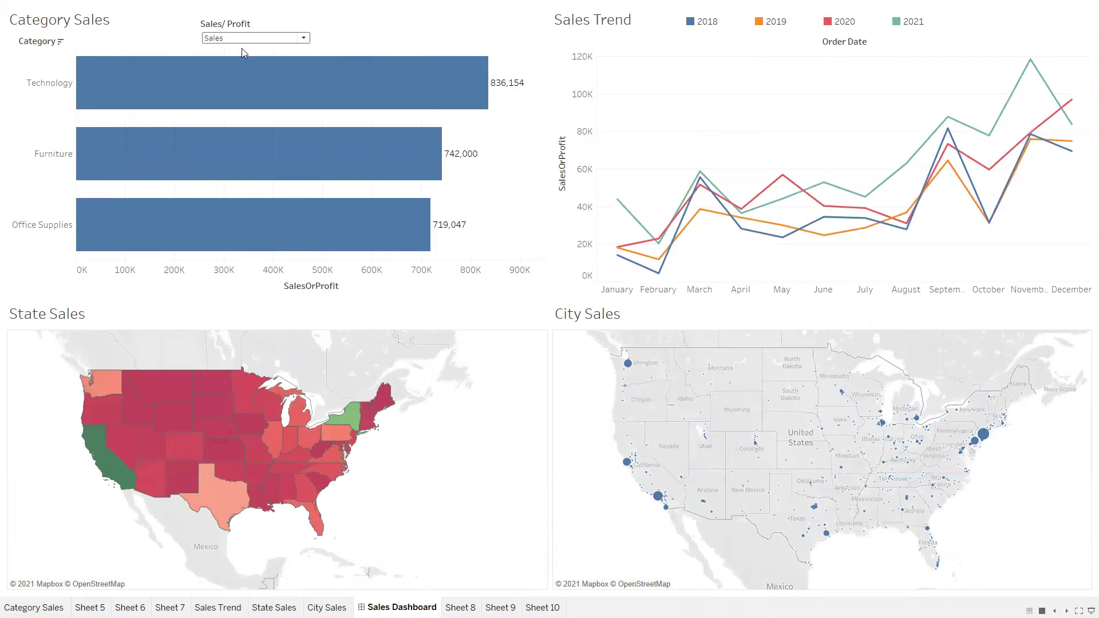
pyautogui.click(303, 38)
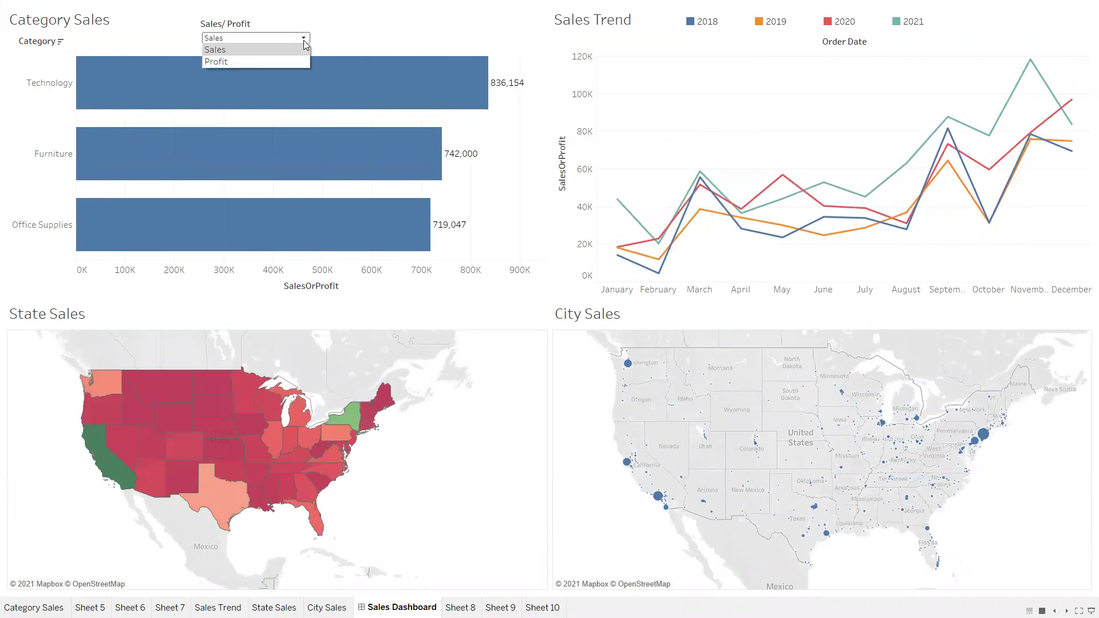
pyautogui.click(213, 62)
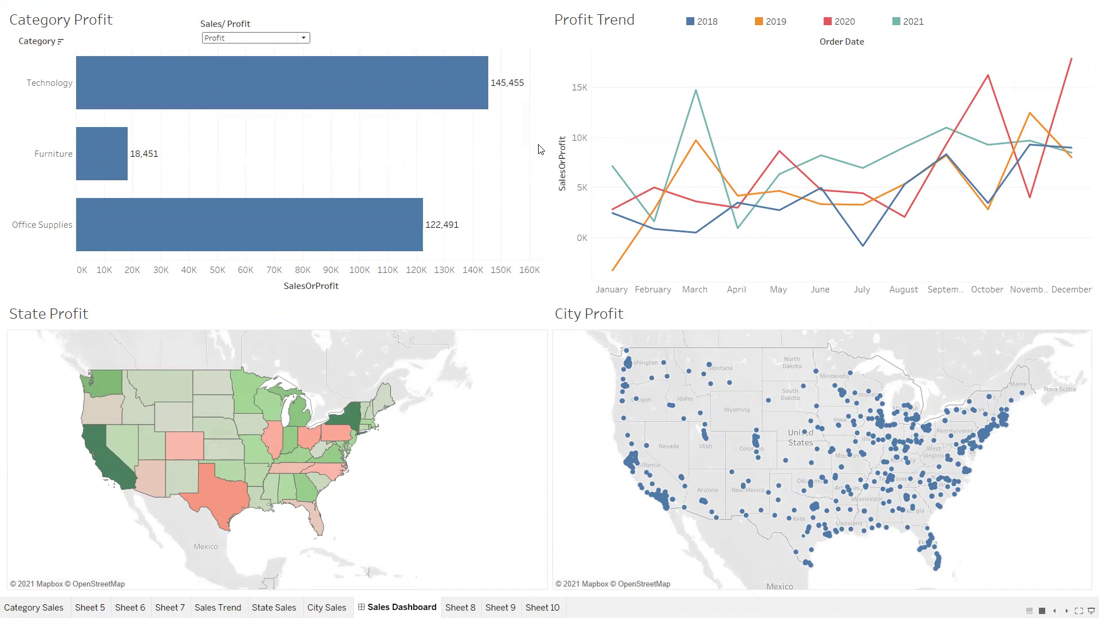
pyautogui.press('Escape')
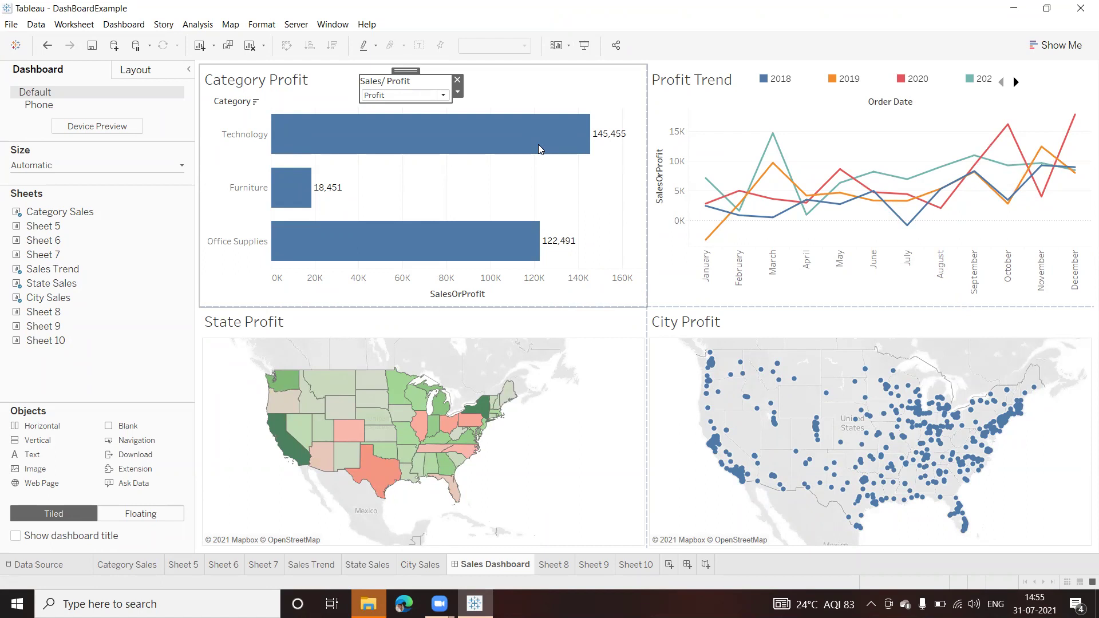
pyautogui.click(538, 146)
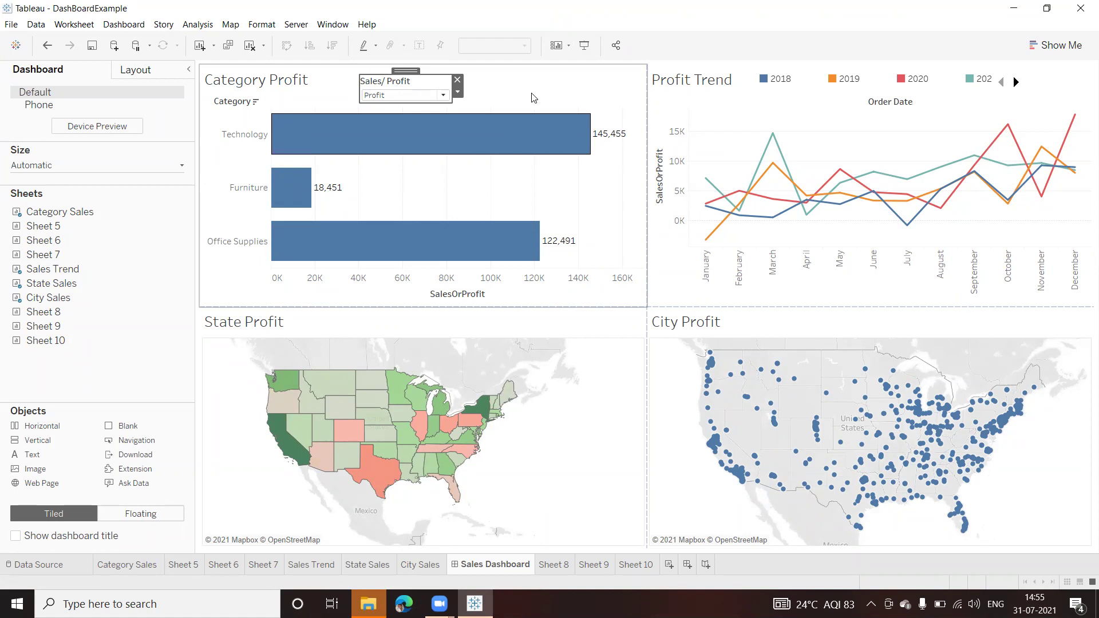
pyautogui.click(517, 83)
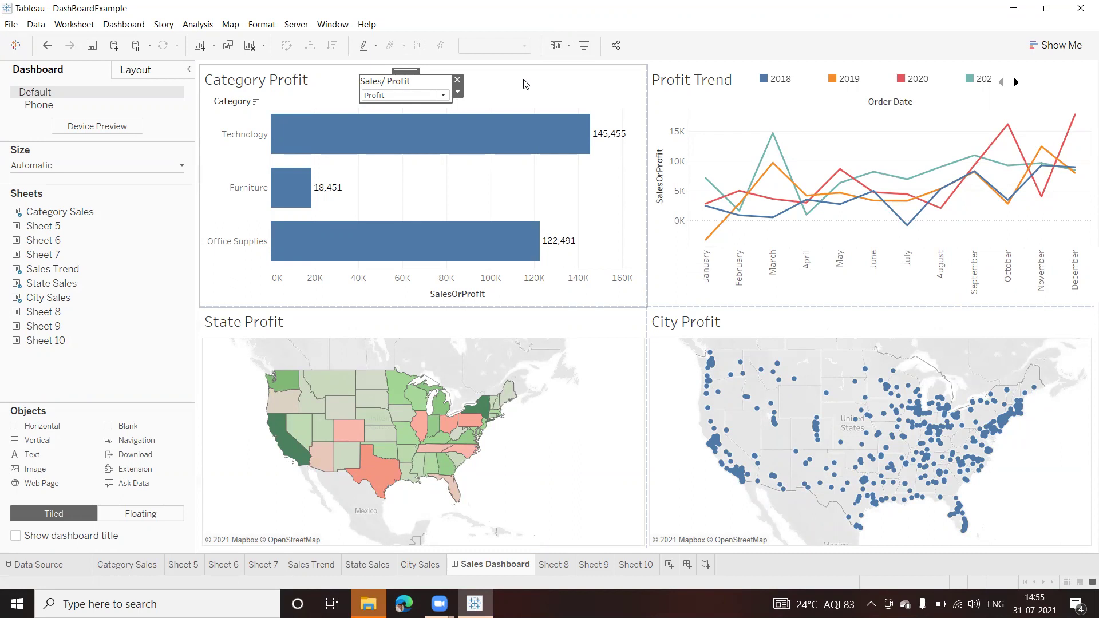
# Add a new worksheet to the workbook for working with the State field
pyautogui.click(669, 566)
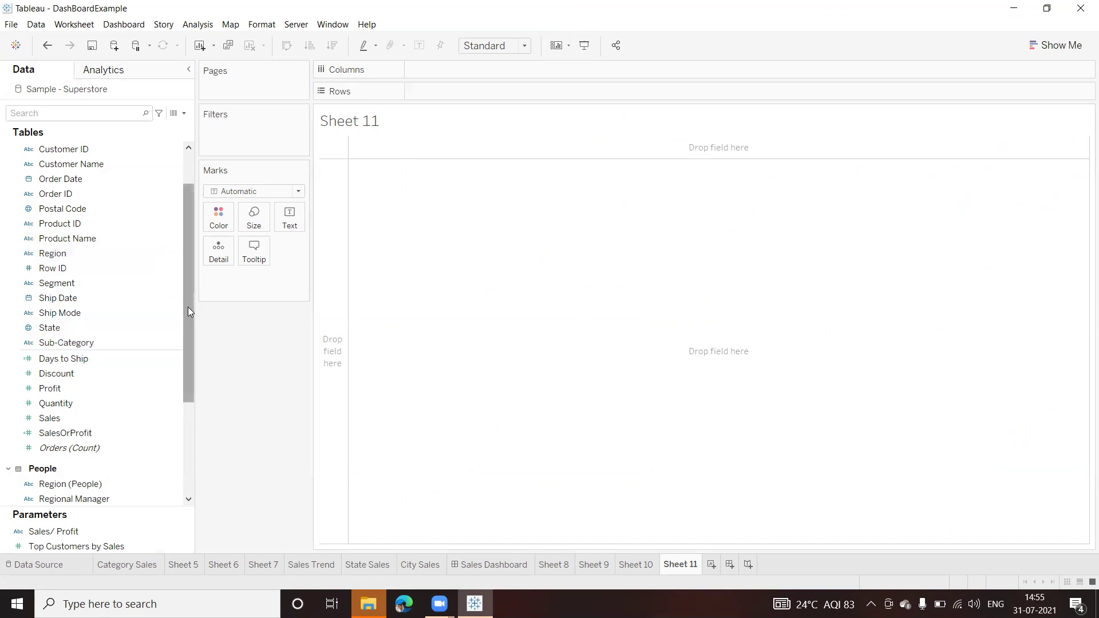
pyautogui.moveTo(190, 297)
pyautogui.mouseDown()
pyautogui.moveTo(189, 320)
pyautogui.moveTo(192, 280)
pyautogui.mouseUp()
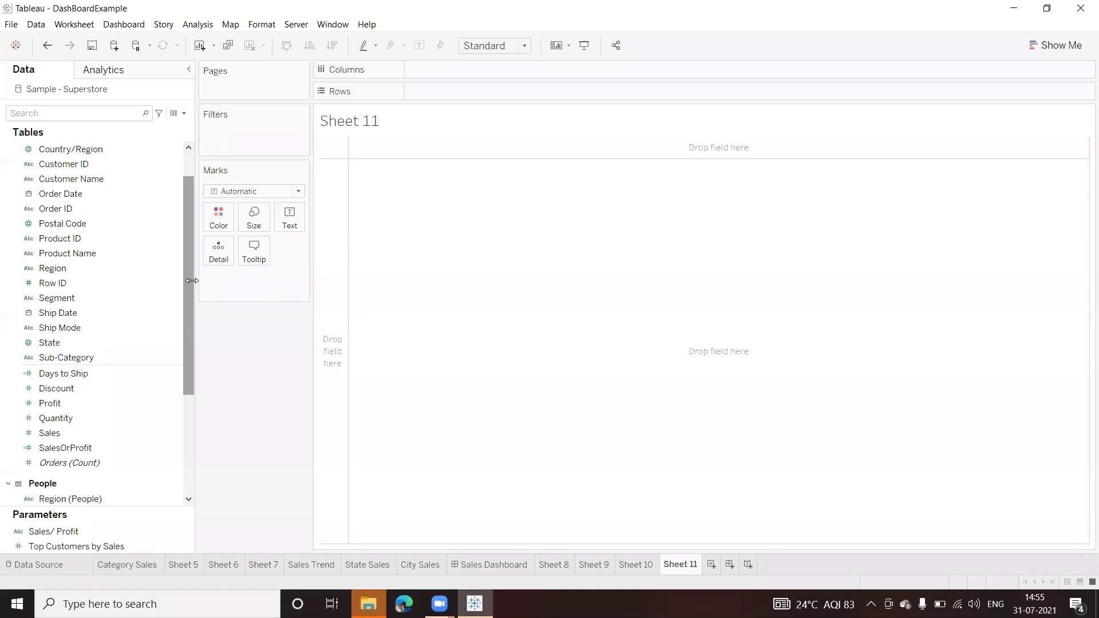
pyautogui.rightClick(55, 342)
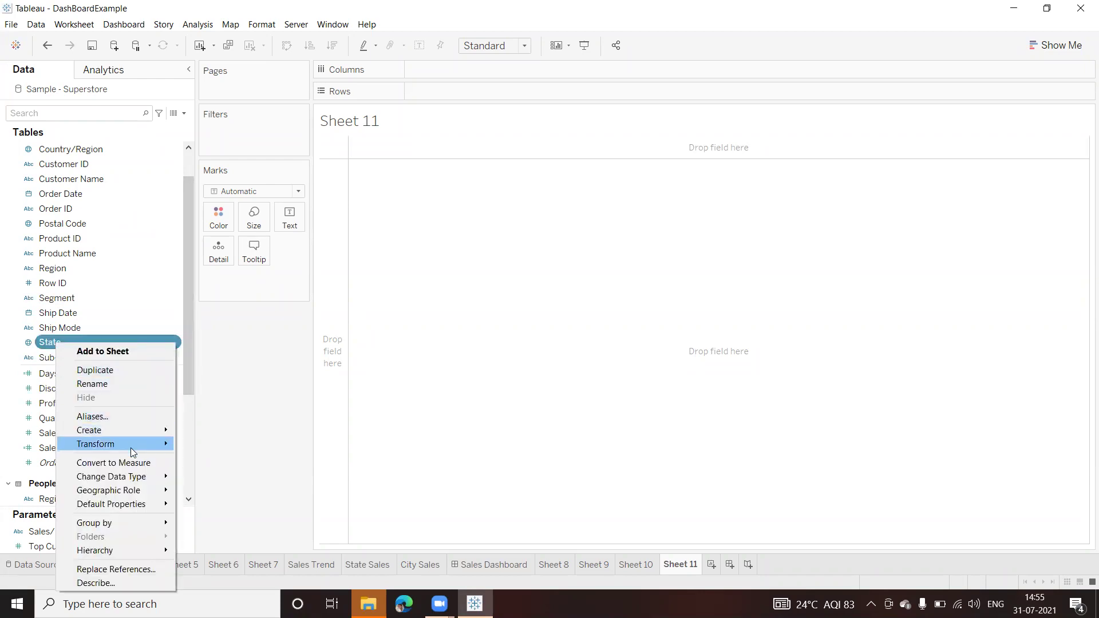
pyautogui.moveTo(113, 525)
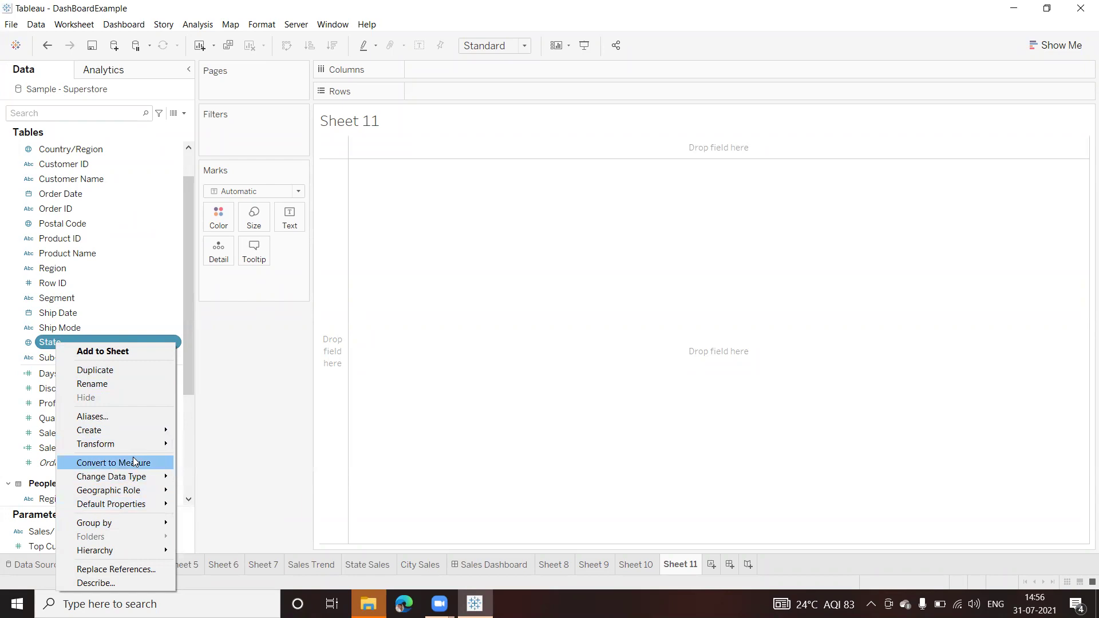
pyautogui.click(144, 270)
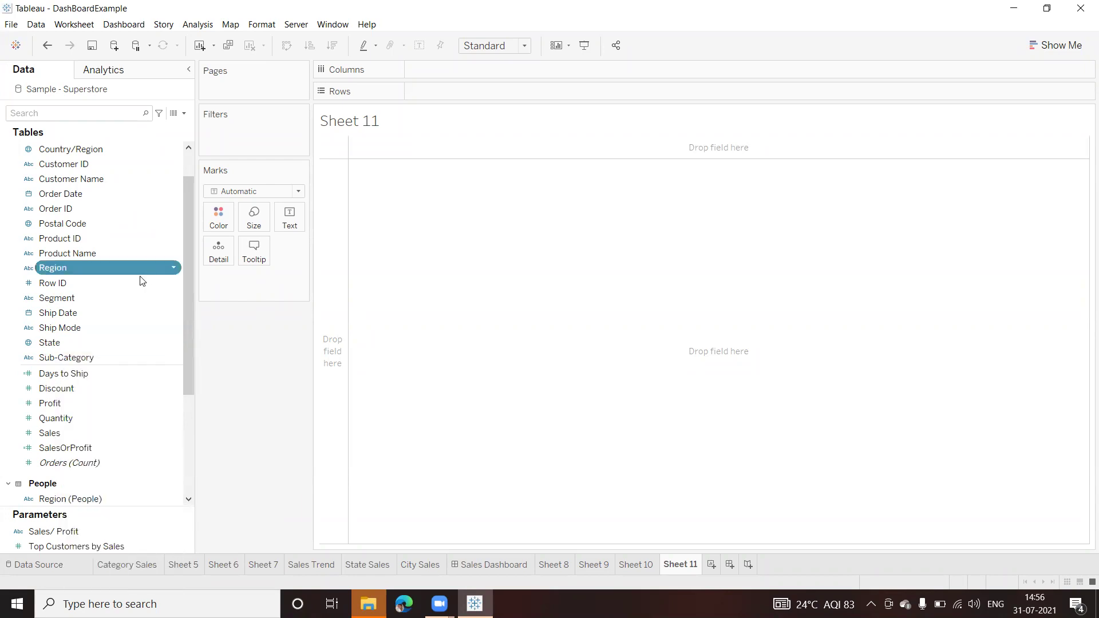
# Create a group from the State field that combines the states Alabama through Mississippi, and name it Group1
pyautogui.click(67, 342)
pyautogui.click(173, 341)
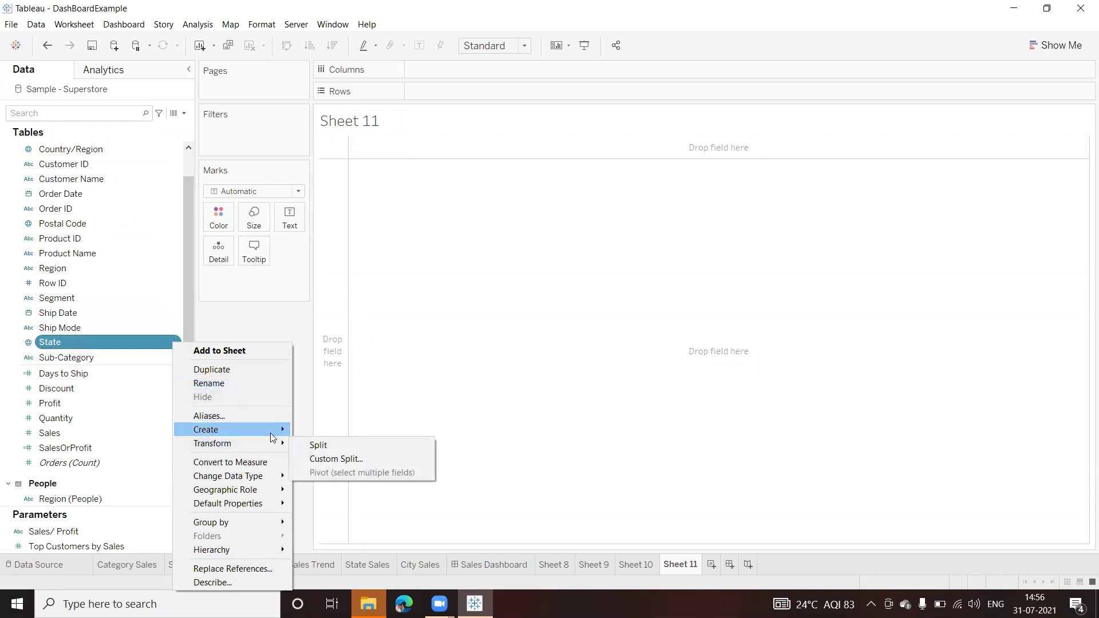
pyautogui.moveTo(271, 435)
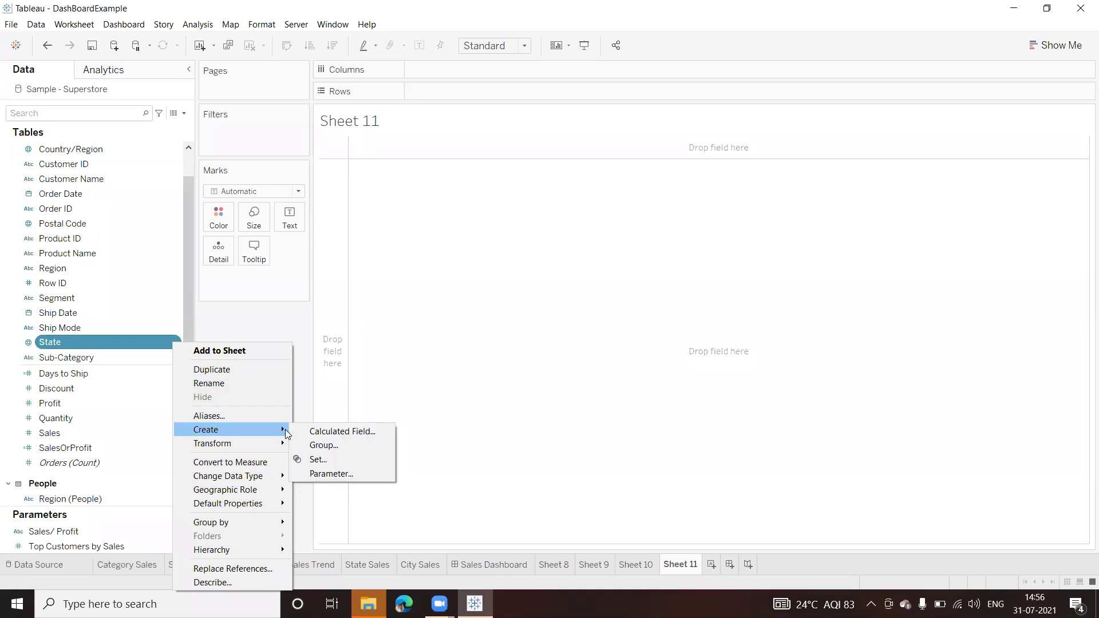
pyautogui.click(319, 447)
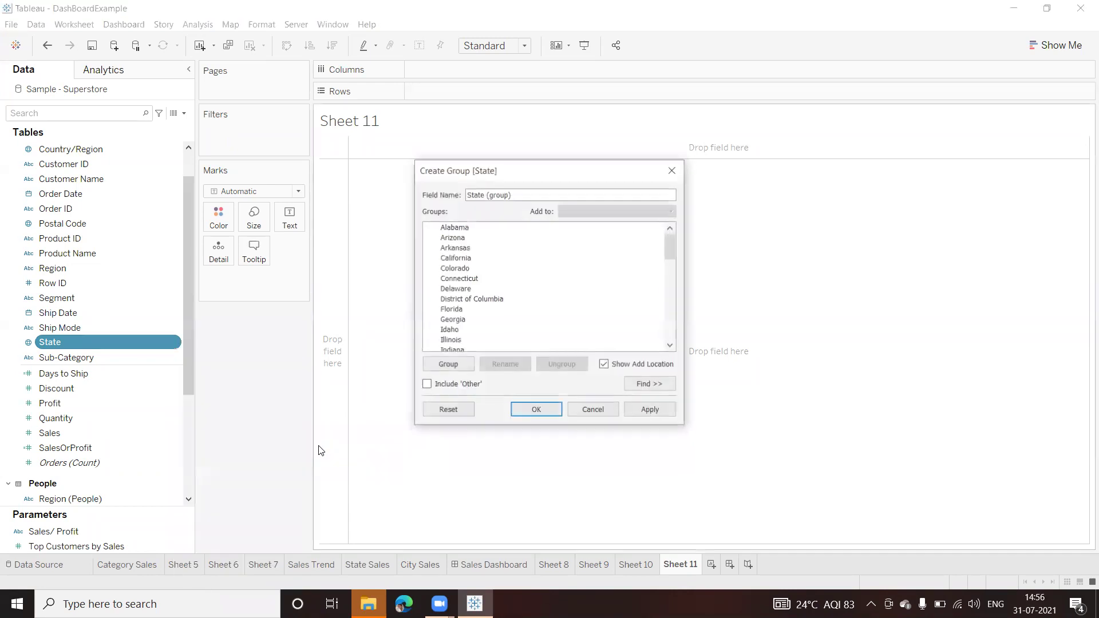
pyautogui.click(445, 229)
pyautogui.hotkey('shift', 'Down')
pyautogui.hotkey('shift', 'Down')
pyautogui.hotkey('shift', 'Down')
pyautogui.hotkey('shift', 'Down')
pyautogui.hotkey('shift', 'Down')
pyautogui.hotkey('shift', 'Down')
pyautogui.hotkey('shift', 'Down')
pyautogui.hotkey('shift', 'Down')
pyautogui.hotkey('shift', 'Down')
pyautogui.hotkey('shift', 'Down')
pyautogui.hotkey('shift', 'Down')
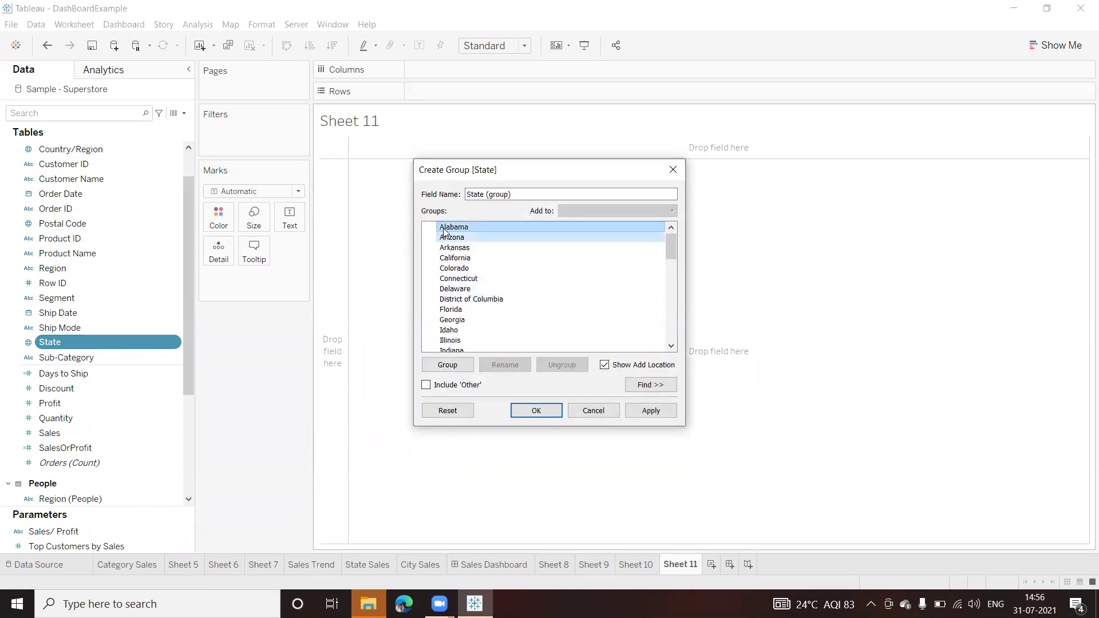
pyautogui.hotkey('shift', 'Down')
pyautogui.hotkey('shift', 'Down')
pyautogui.hotkey('shift', 'Down')
pyautogui.hotkey('shift', 'Down')
pyautogui.hotkey('shift', 'Down')
pyautogui.hotkey('shift', 'Down')
pyautogui.hotkey('shift', 'Down')
pyautogui.hotkey('shift', 'Down')
pyautogui.hotkey('shift', 'Down')
pyautogui.hotkey('shift', 'Down')
pyautogui.hotkey('shift', 'Down')
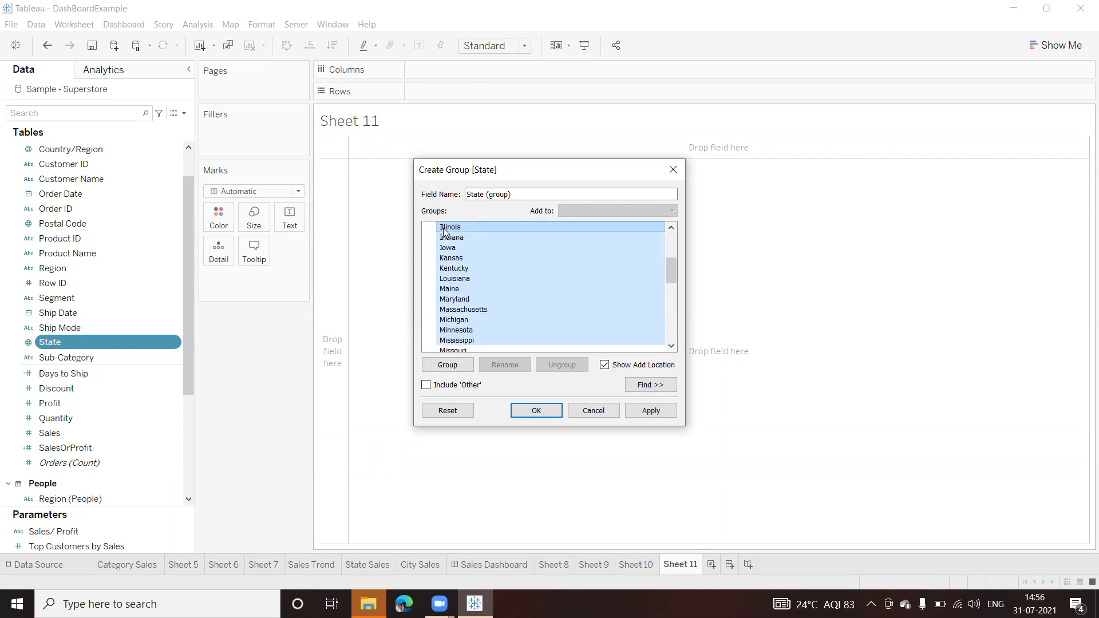
pyautogui.click(452, 365)
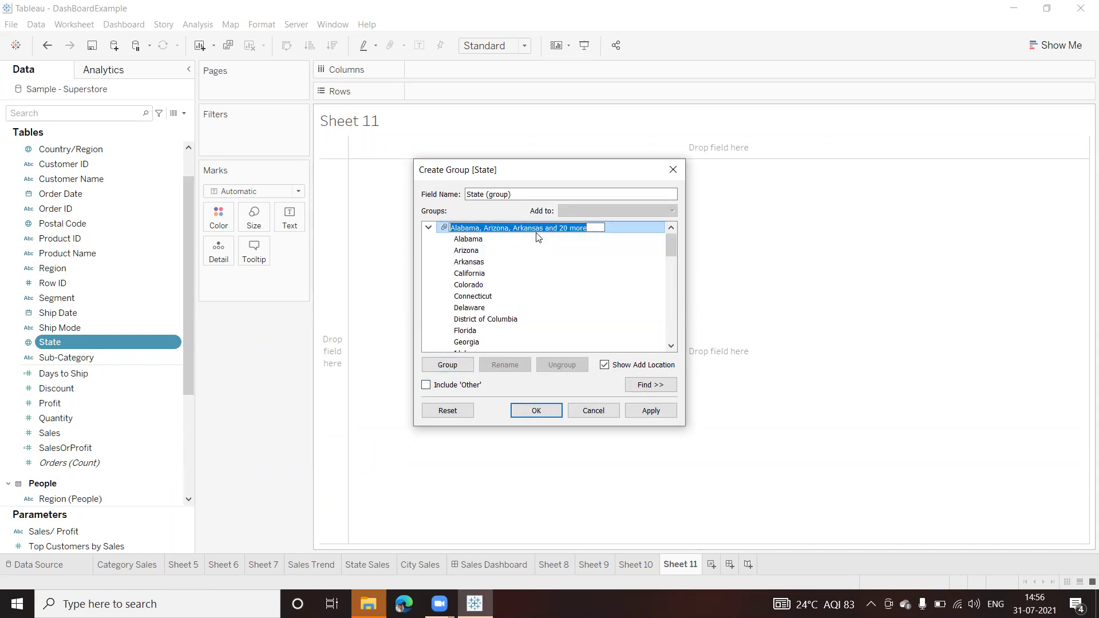
pyautogui.write('G')
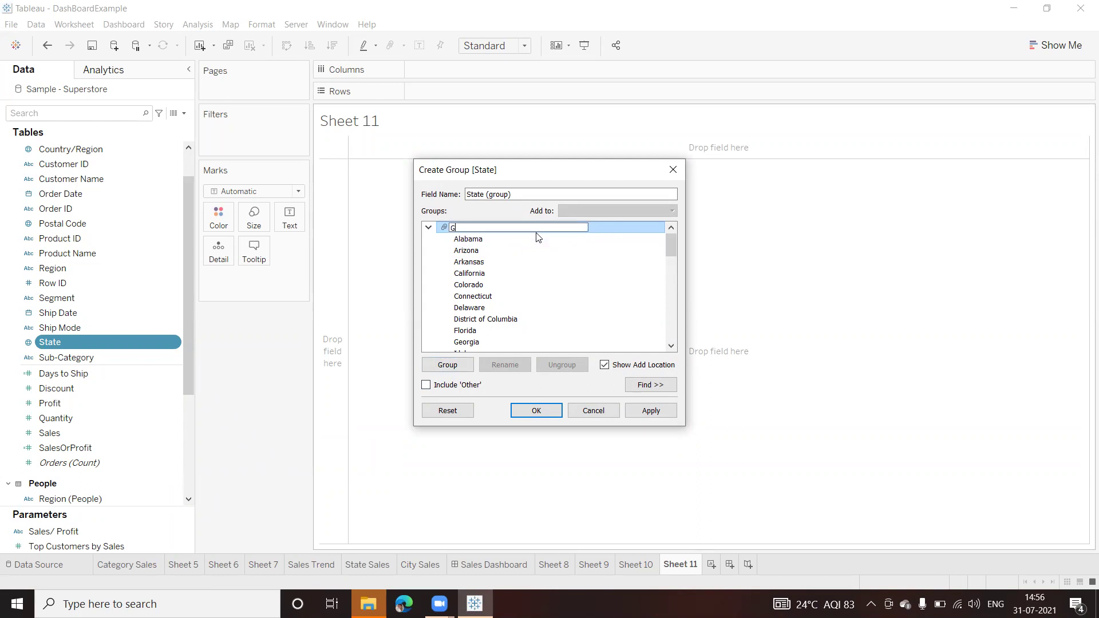
pyautogui.write('roup1')
pyautogui.press('Return')
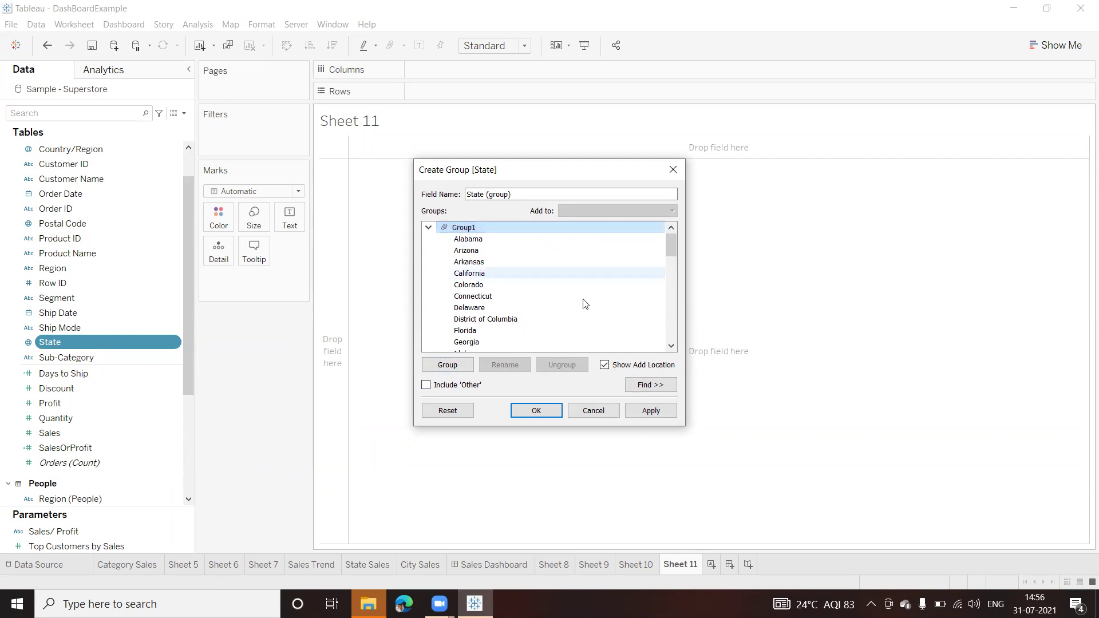
# Combine all remaining ungrouped states, from Missouri onward, into a second group
pyautogui.moveTo(672, 246); pyautogui.dragTo(677, 291)
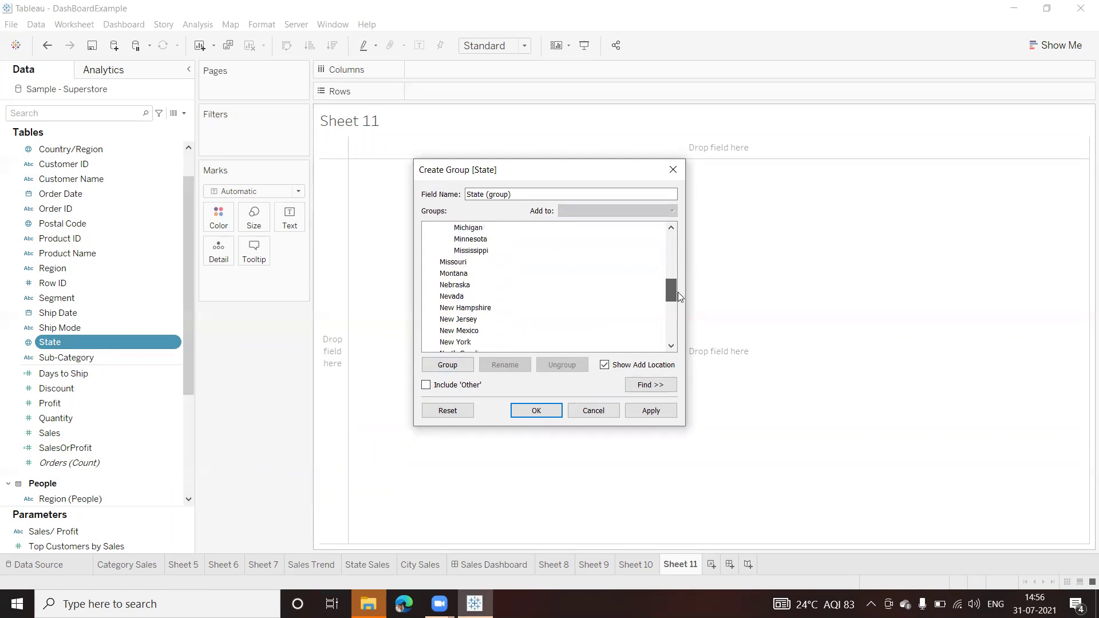
pyautogui.click(452, 263)
pyautogui.hotkey('shift', 'Down')
pyautogui.hotkey('shift', 'Down')
pyautogui.hotkey('shift', 'Down')
pyautogui.hotkey('shift', 'Down')
pyautogui.hotkey('shift', 'Down')
pyautogui.hotkey('shift', 'Down')
pyautogui.hotkey('shift', 'Down')
pyautogui.hotkey('shift', 'Down')
pyautogui.hotkey('shift', 'Down')
pyautogui.hotkey('shift', 'Down')
pyautogui.hotkey('shift', 'Down')
pyautogui.hotkey('shift', 'Down')
pyautogui.hotkey('shift', 'Down')
pyautogui.hotkey('shift', 'Down')
pyautogui.hotkey('shift', 'Down')
pyautogui.hotkey('shift', 'Down')
pyautogui.hotkey('shift', 'Down')
pyautogui.hotkey('shift', 'Down')
pyautogui.hotkey('shift', 'Down')
pyautogui.hotkey('shift', 'Down')
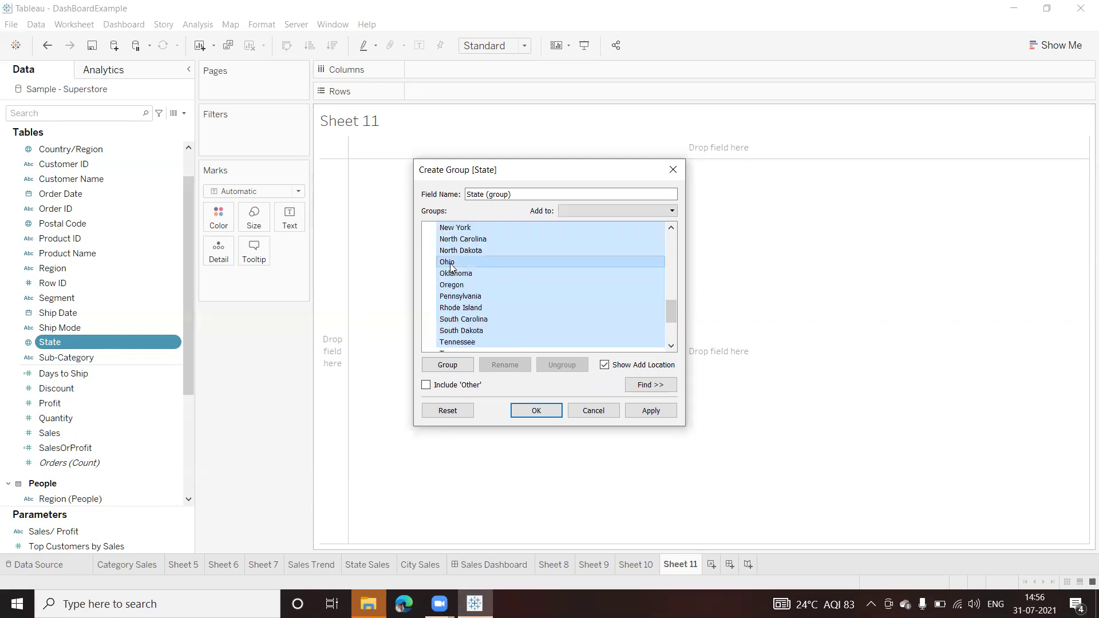
pyautogui.click(443, 365)
# Rename the group starting with Missouri to "Group 2" and save the State (group) field
pyautogui.click(545, 197)
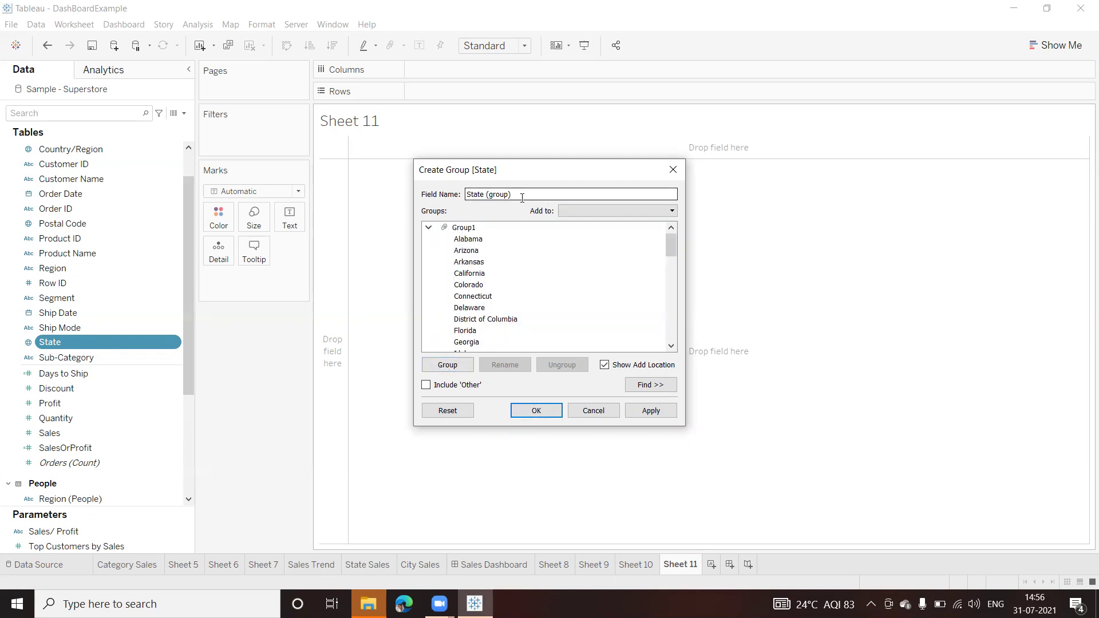
pyautogui.moveTo(667, 241); pyautogui.dragTo(675, 284)
pyautogui.click(570, 276)
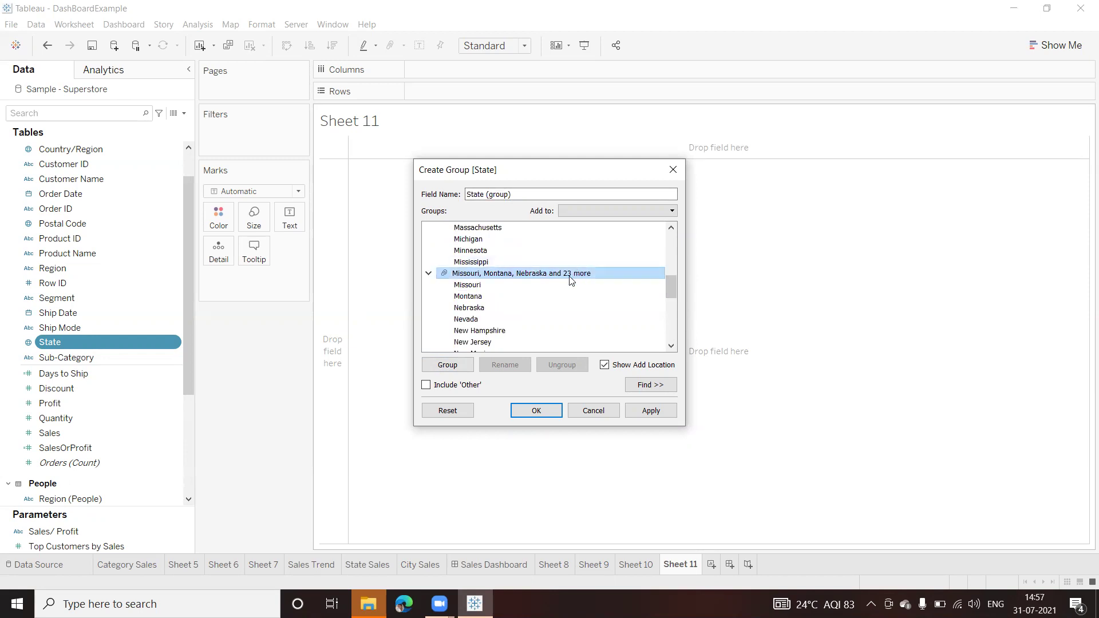
pyautogui.rightClick(570, 277)
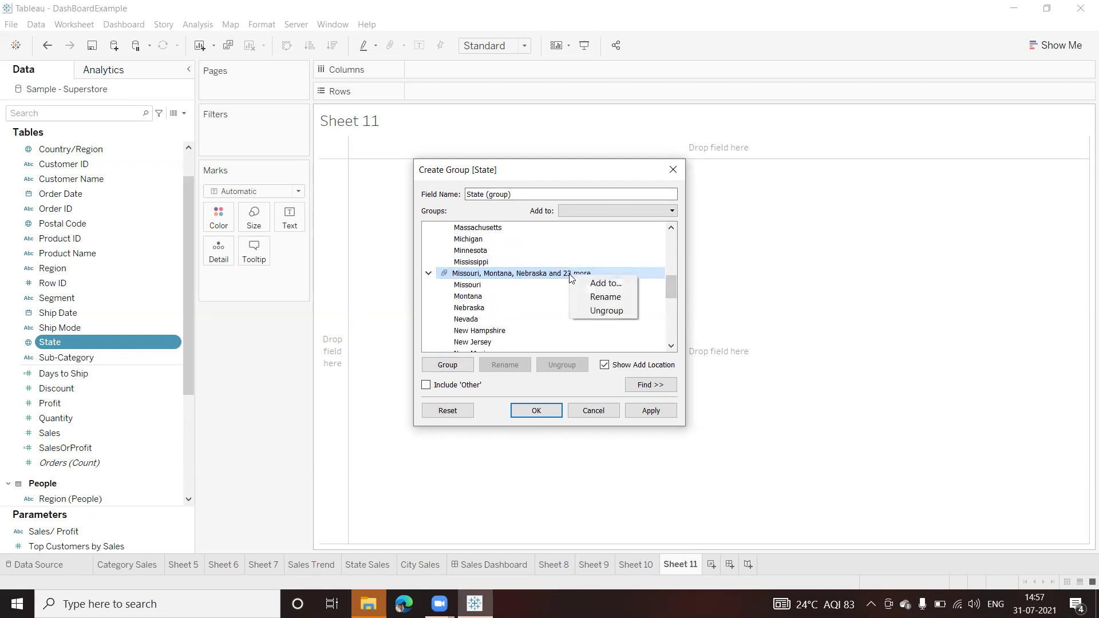
pyautogui.click(603, 297)
pyautogui.write('Group 2')
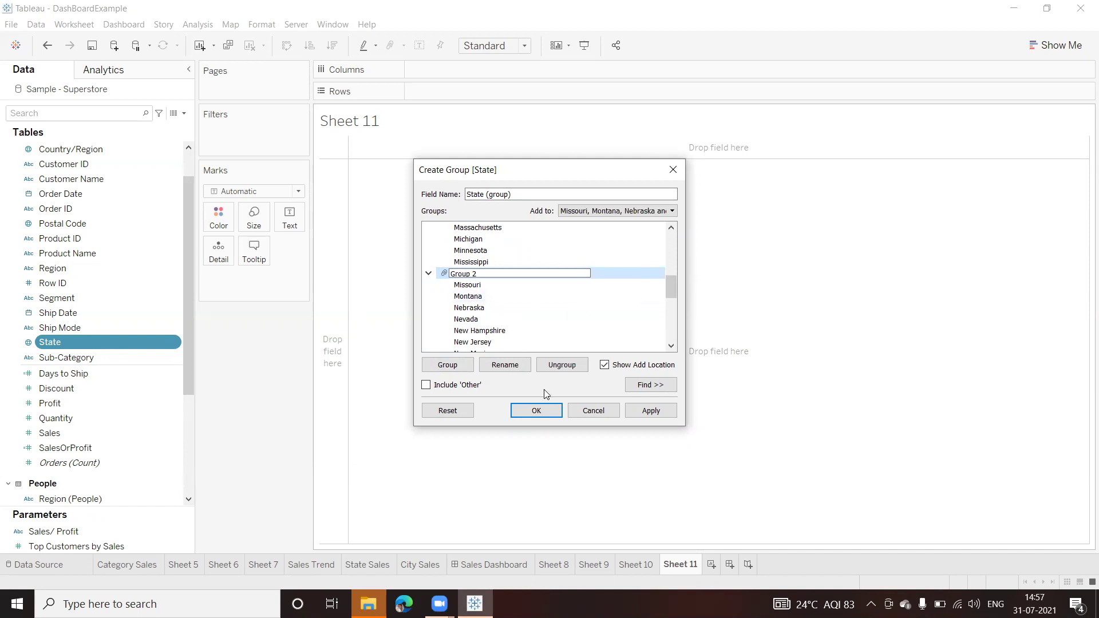
pyautogui.press('Return')
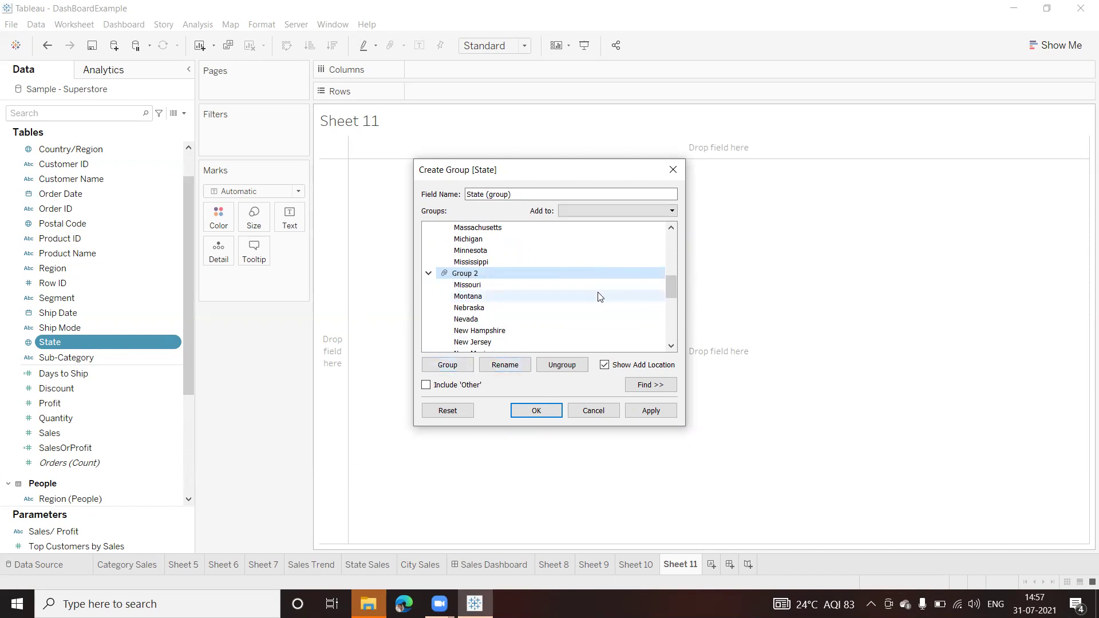
pyautogui.click(650, 412)
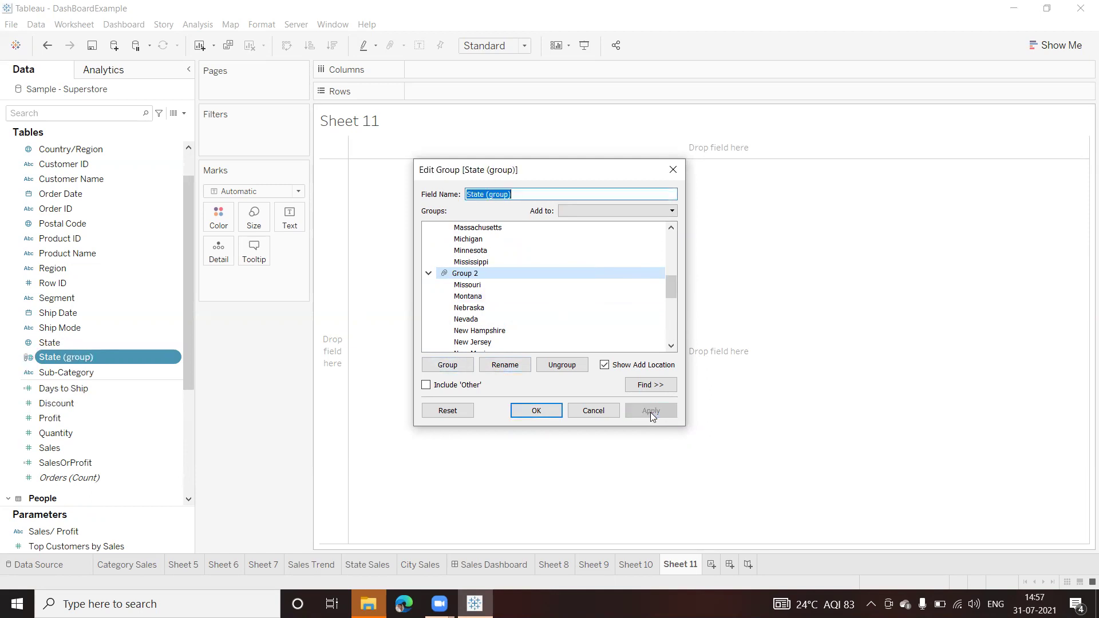
pyautogui.click(536, 411)
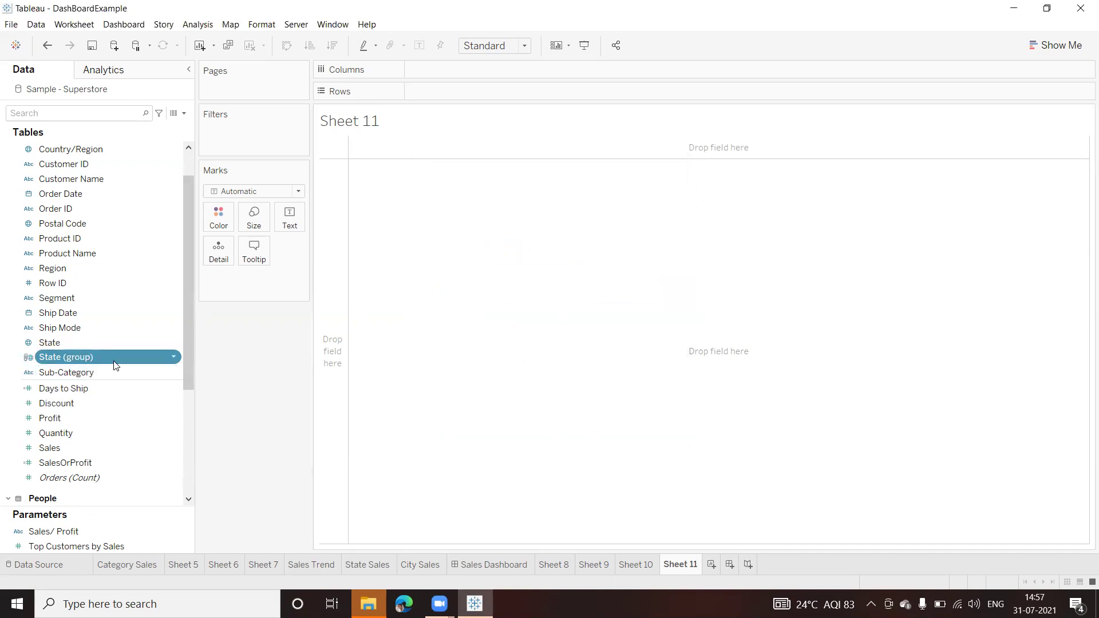
# Add the State (group) field to the empty worksheet as a map view
pyautogui.doubleClick(56, 358)
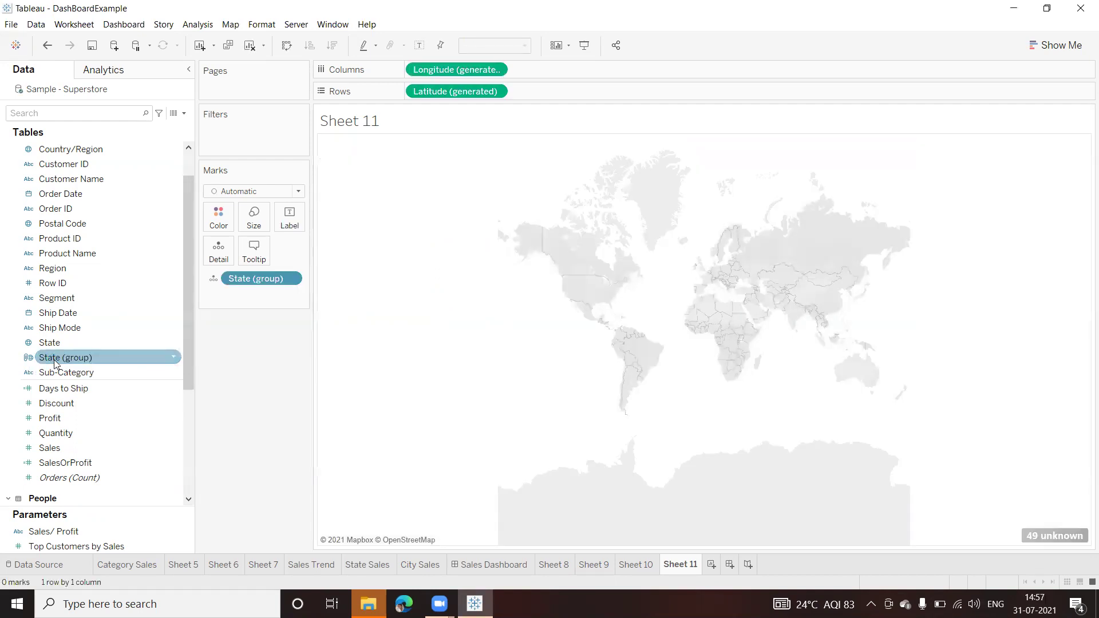
pyautogui.click(331, 410)
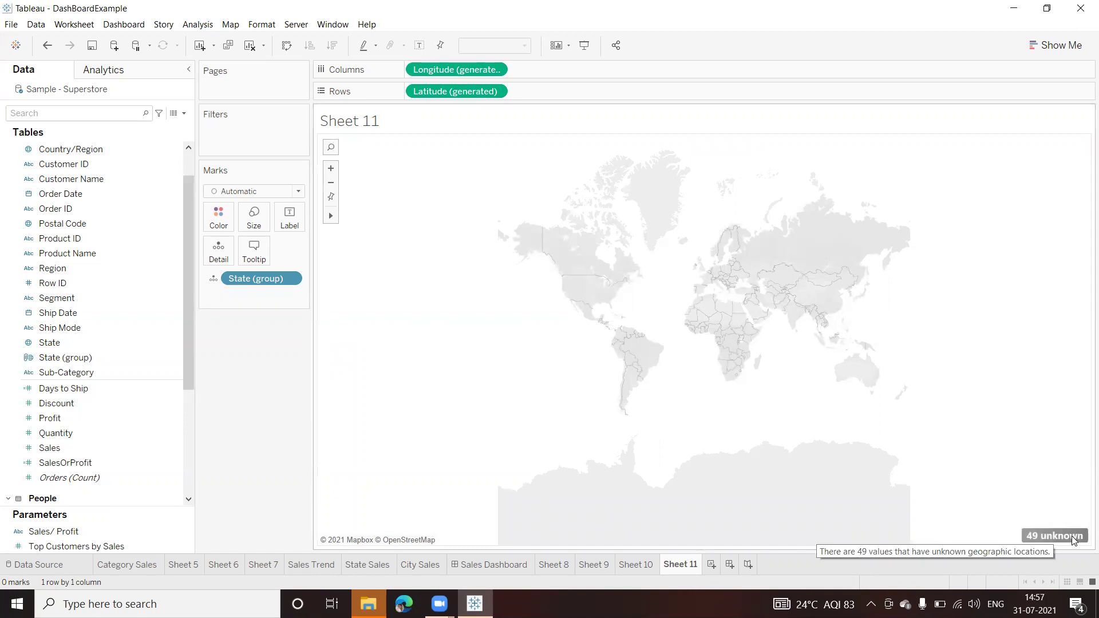
# Edit the unknown locations of the State (group) map so the country comes from the Country/Region field
pyautogui.click(1052, 536)
pyautogui.click(591, 266)
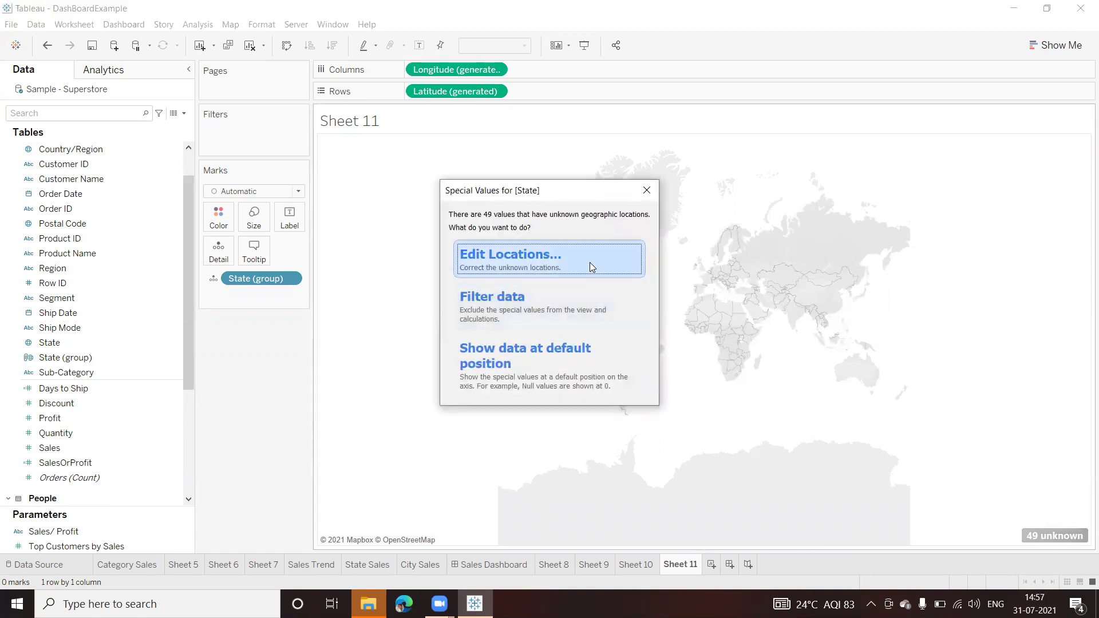
pyautogui.click(499, 191)
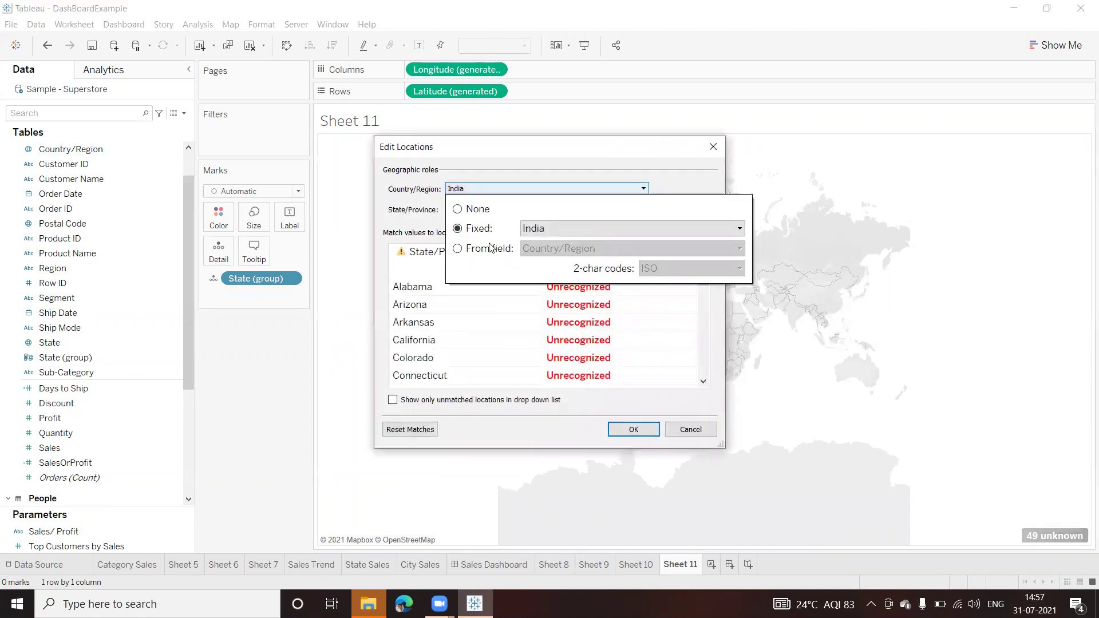
pyautogui.click(480, 252)
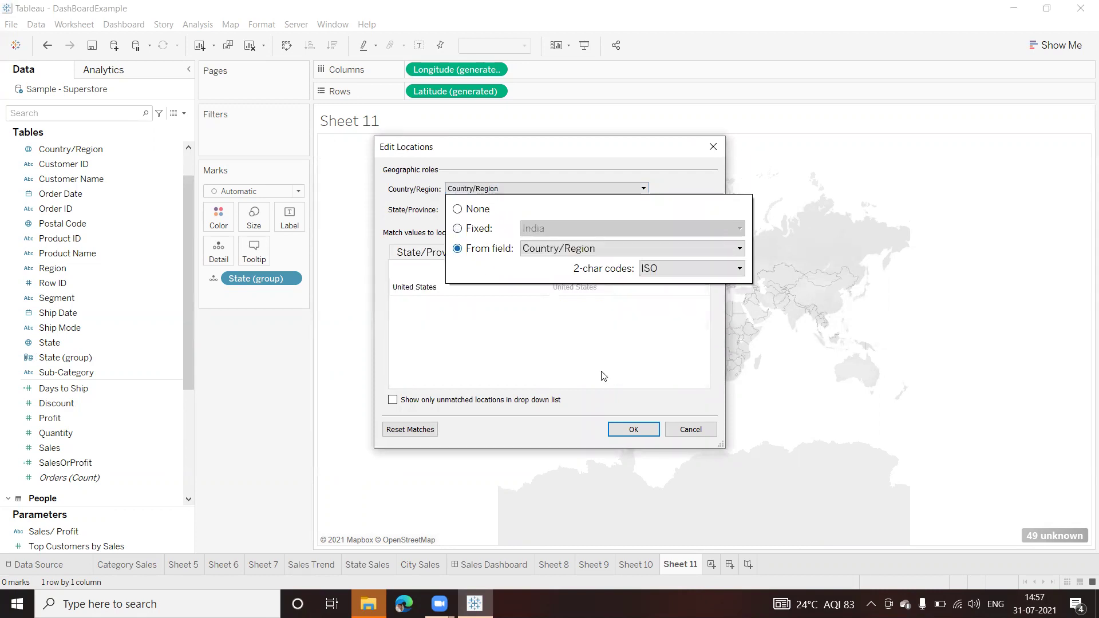
pyautogui.click(632, 429)
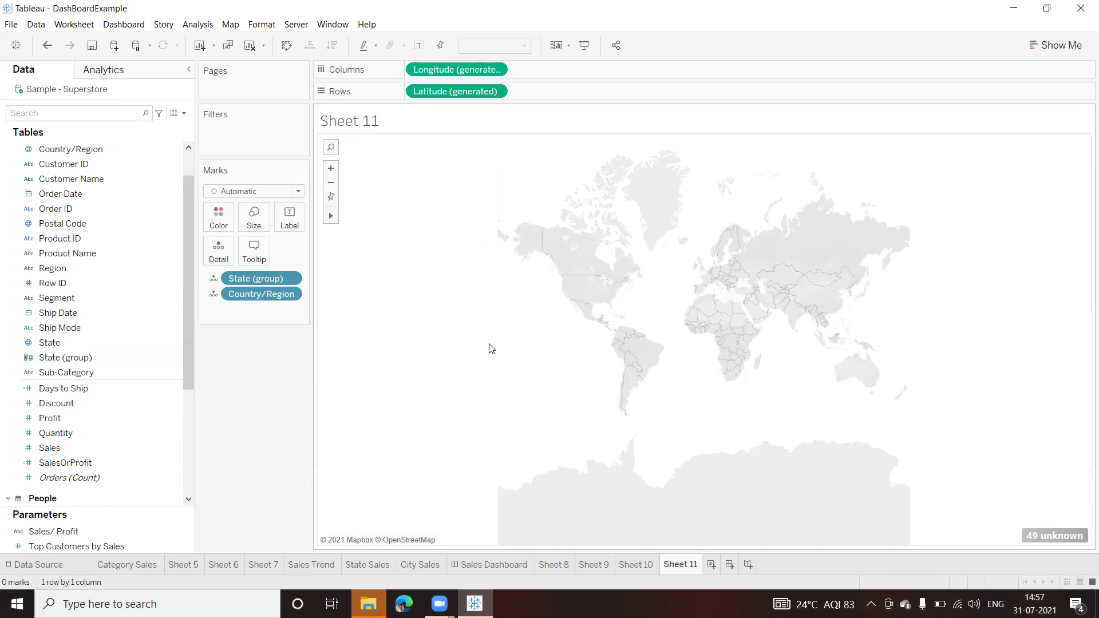
# Set the mark type to Map and check how the unknown state values are matched to locations
pyautogui.click(298, 193)
pyautogui.click(227, 325)
pyautogui.click(1062, 537)
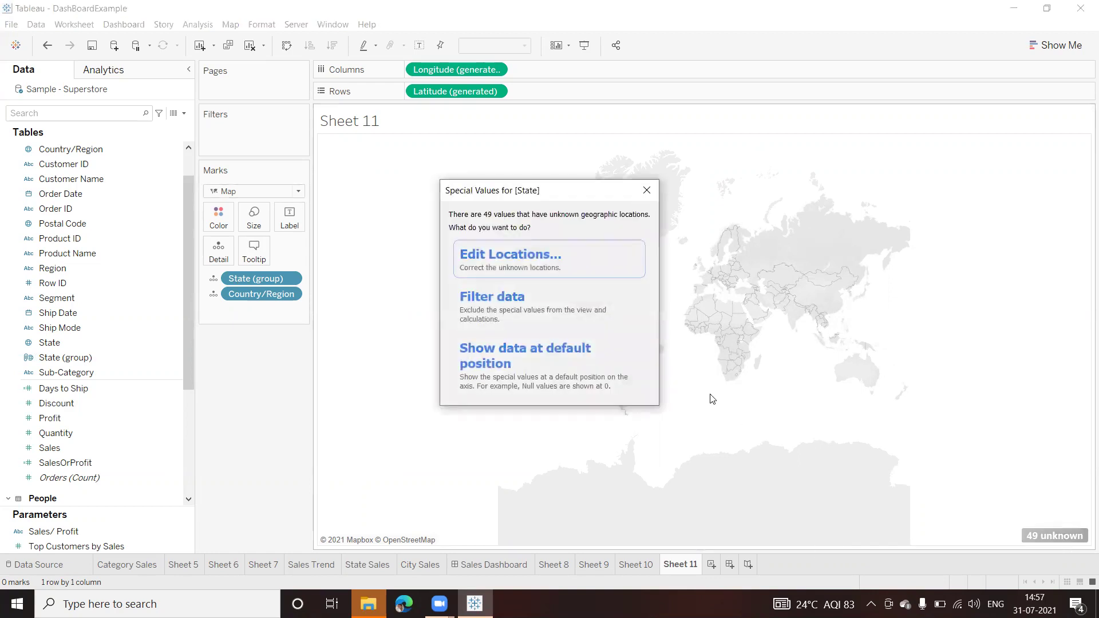
pyautogui.click(495, 256)
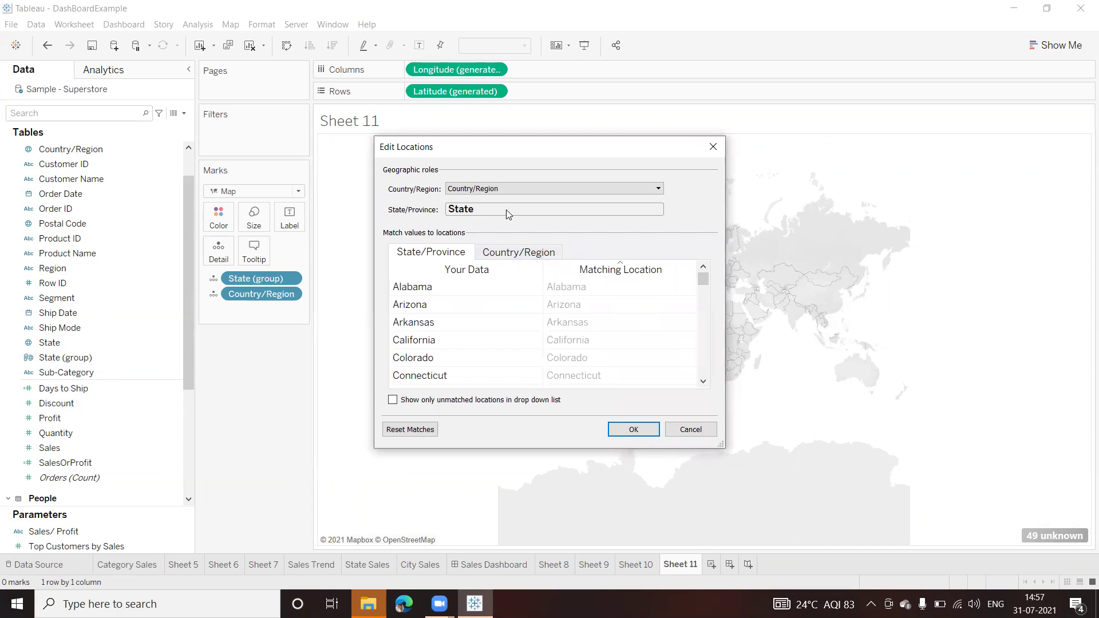
pyautogui.click(690, 429)
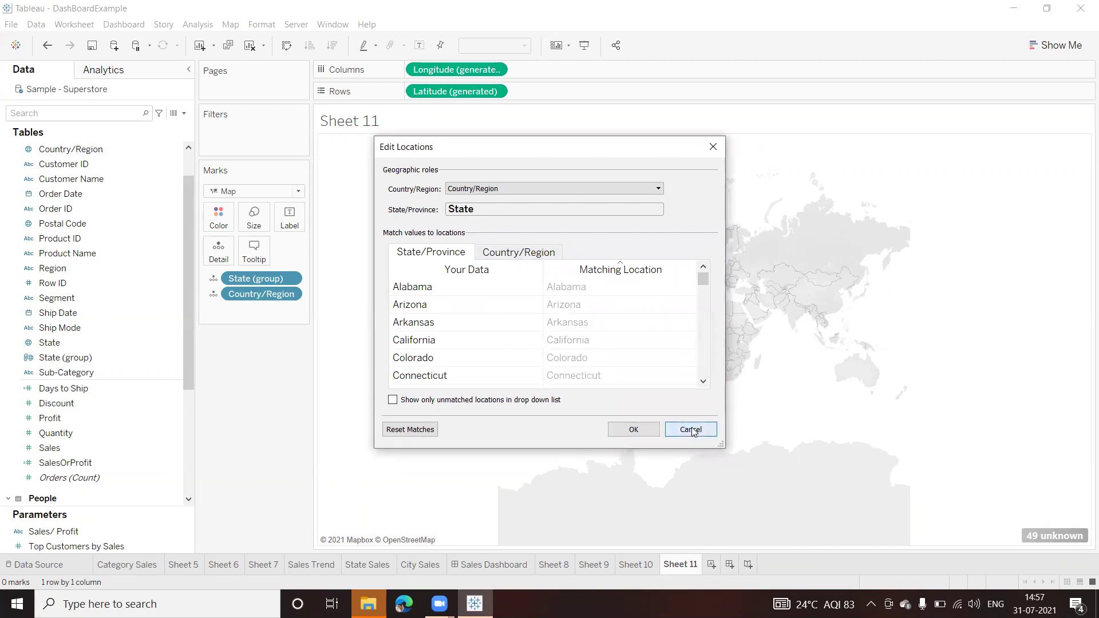
# Remove State (group) and Country/Region from the marks and add the State field to the map instead
pyautogui.moveTo(254, 278)
pyautogui.mouseDown()
pyautogui.moveTo(239, 305)
pyautogui.moveTo(245, 399)
pyautogui.moveTo(235, 352)
pyautogui.moveTo(239, 386)
pyautogui.mouseUp()
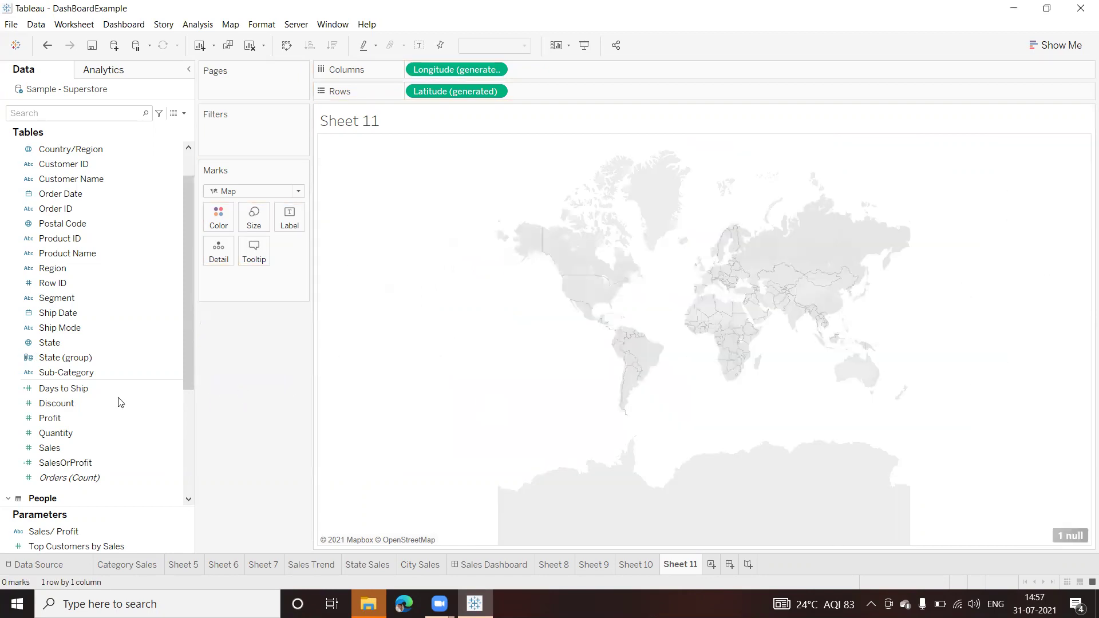
pyautogui.doubleClick(48, 343)
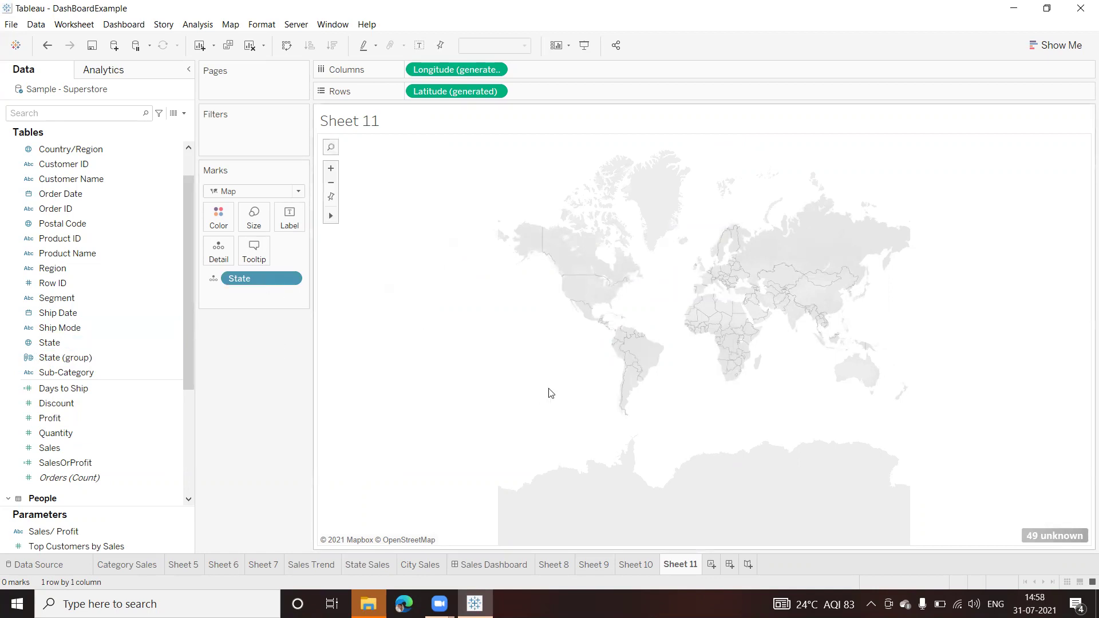
# Correct the State field's unknown locations by taking the country from the Country/Region field instead of the fixed India
pyautogui.click(1042, 533)
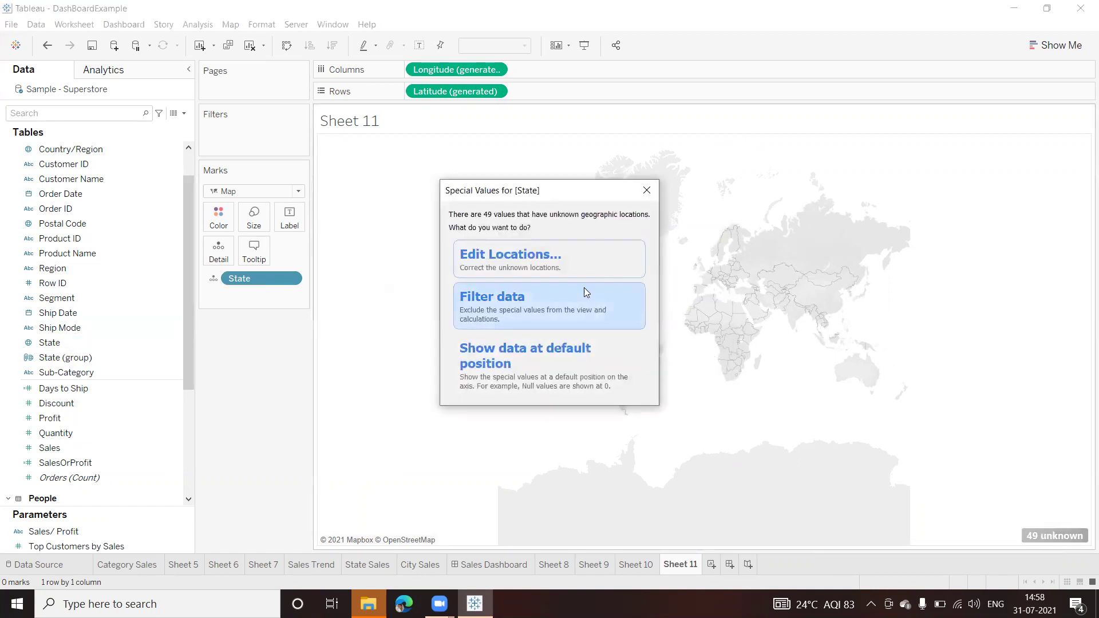
pyautogui.click(536, 252)
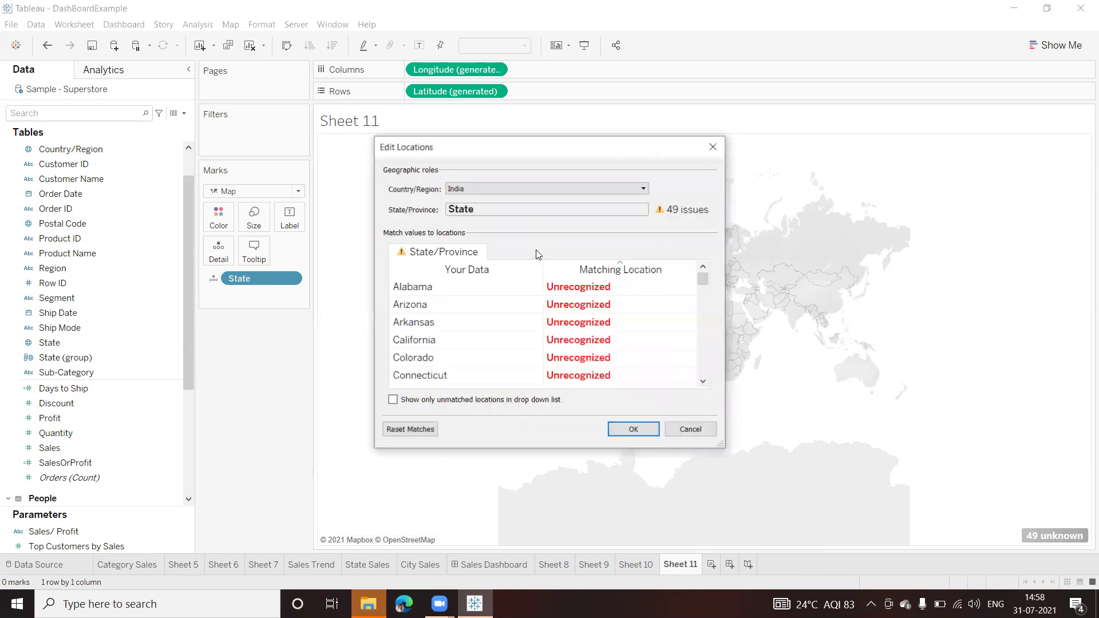
pyautogui.click(486, 189)
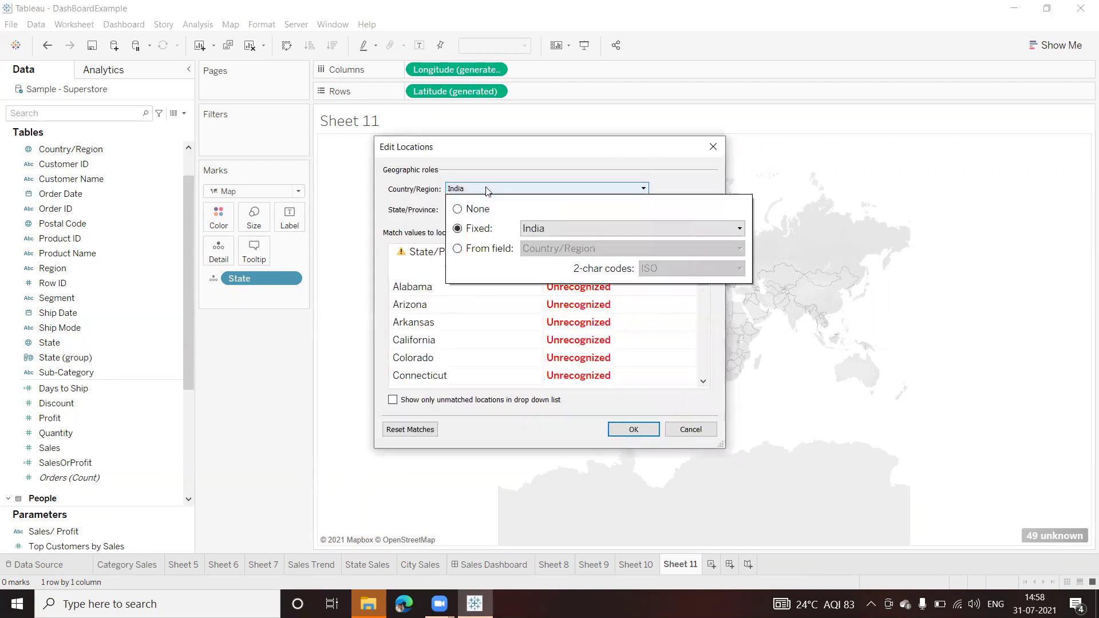
pyautogui.click(458, 249)
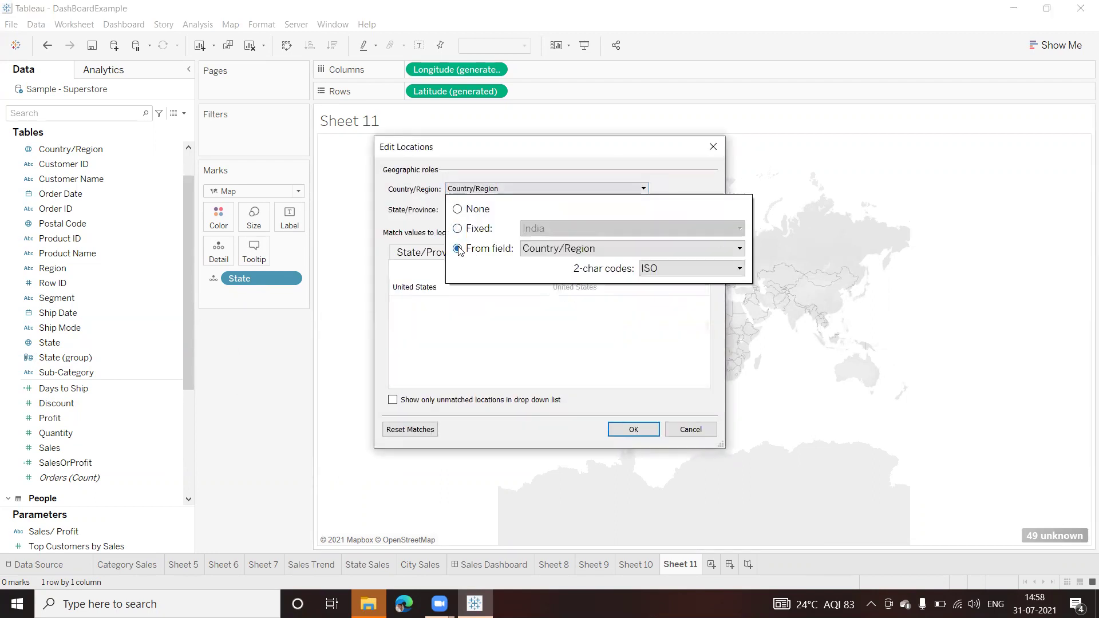
pyautogui.click(635, 431)
pyautogui.click(635, 430)
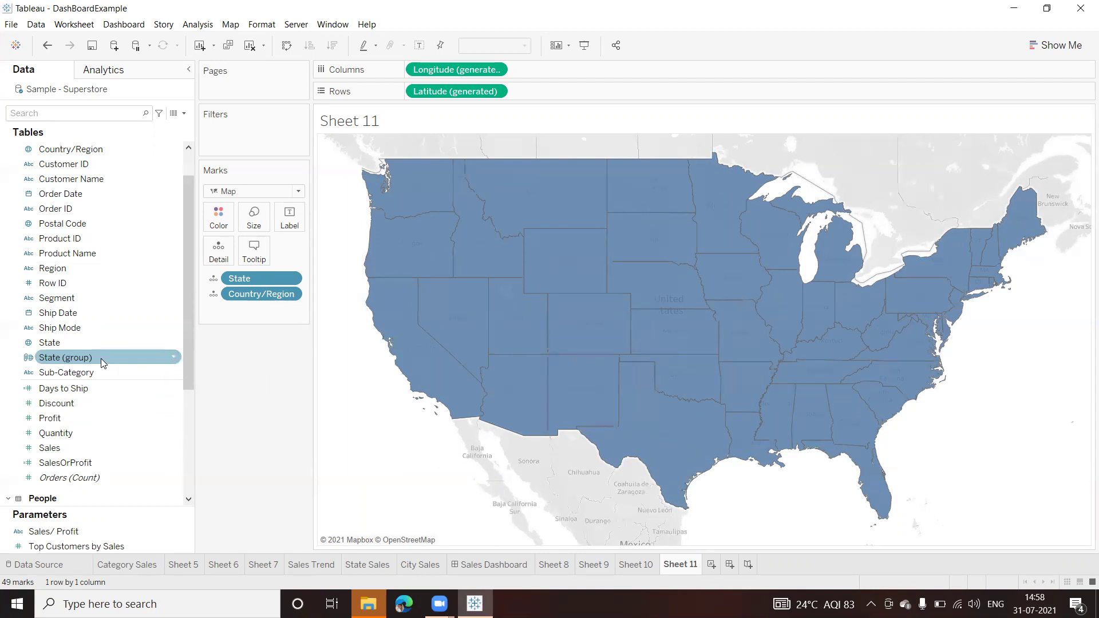
# Color the states on the map by the State (group) field
pyautogui.moveTo(101, 358); pyautogui.dragTo(223, 221)
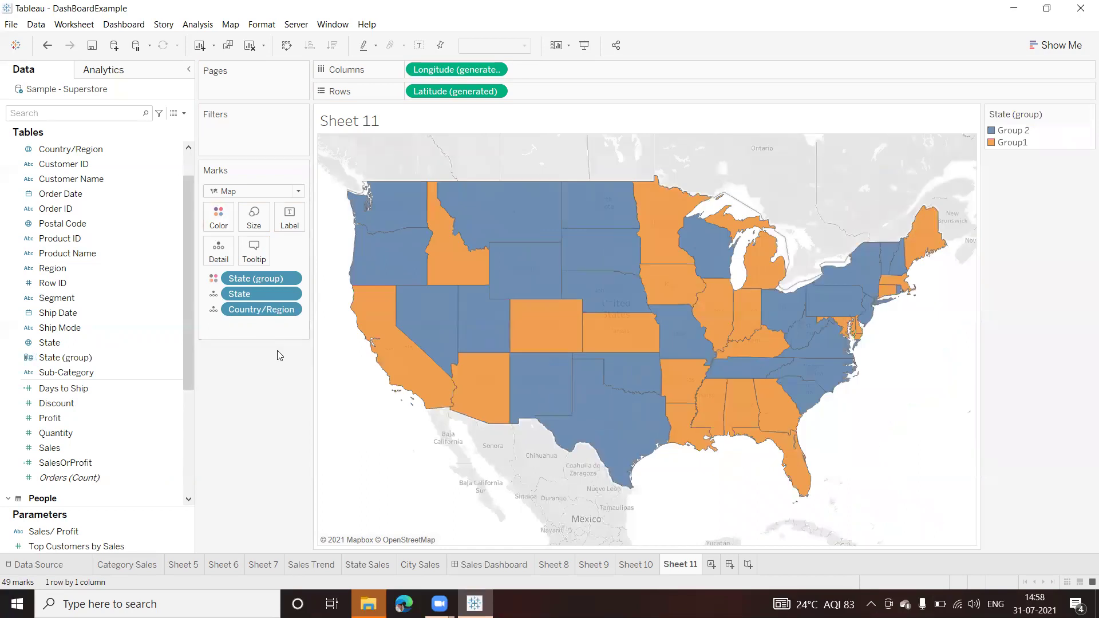